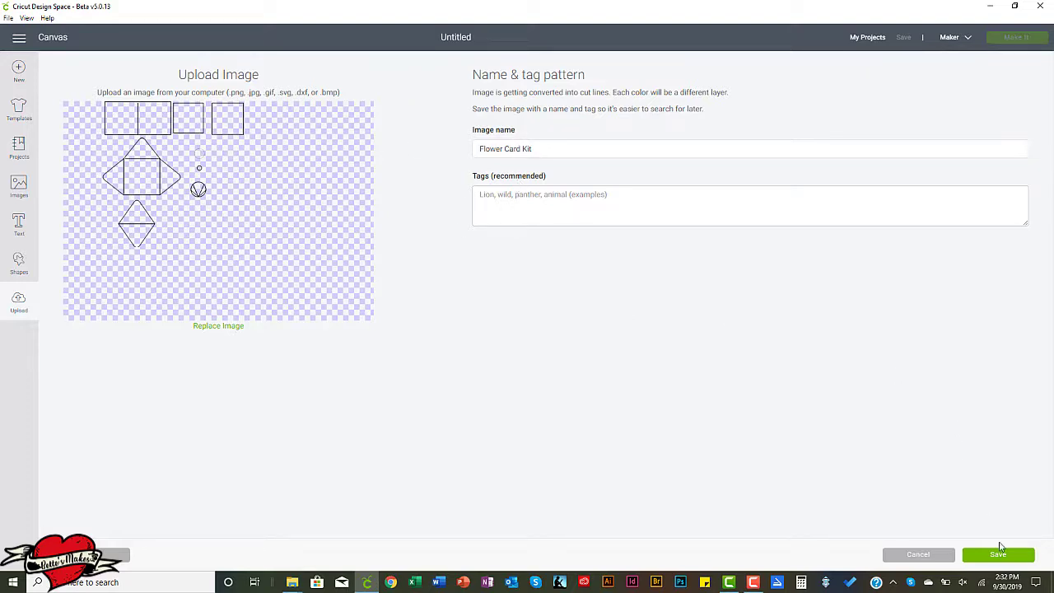
Save the uploaded image as Flower Card Kit and insert it on the canvas.
left_click(999, 552)
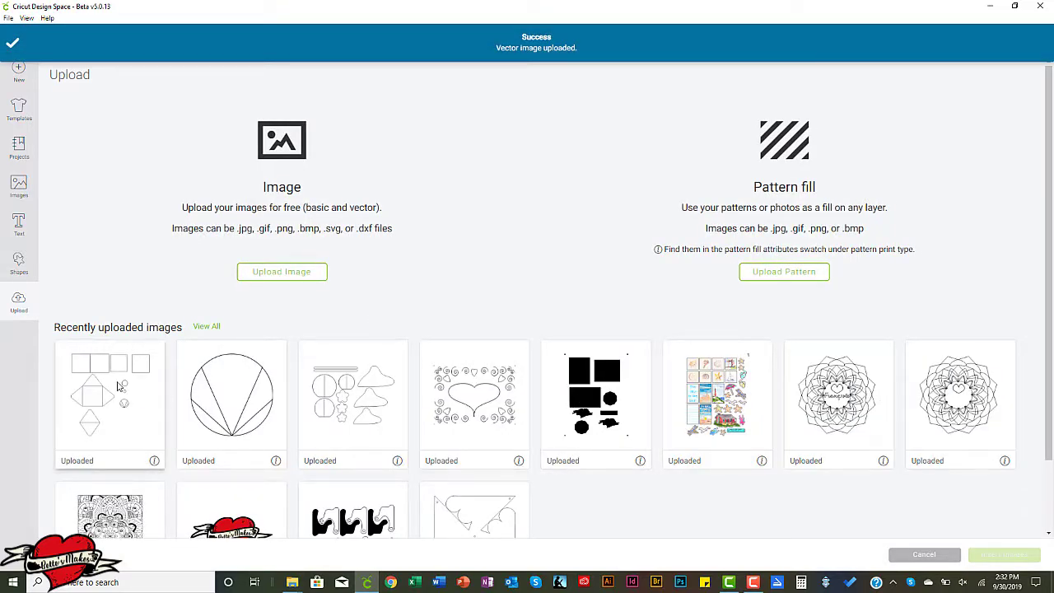
left_click(119, 385)
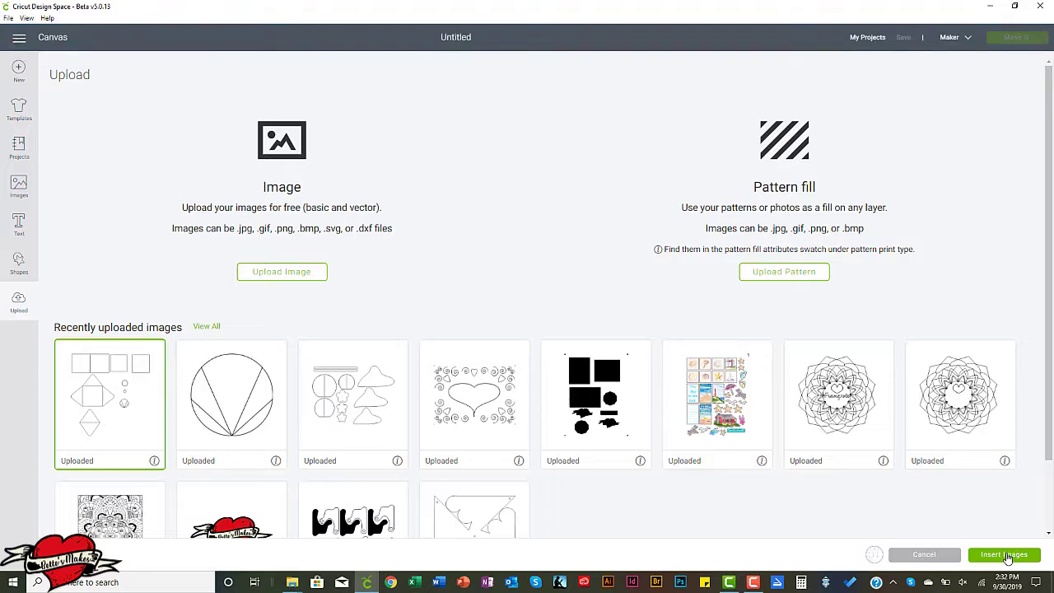
left_click(1006, 555)
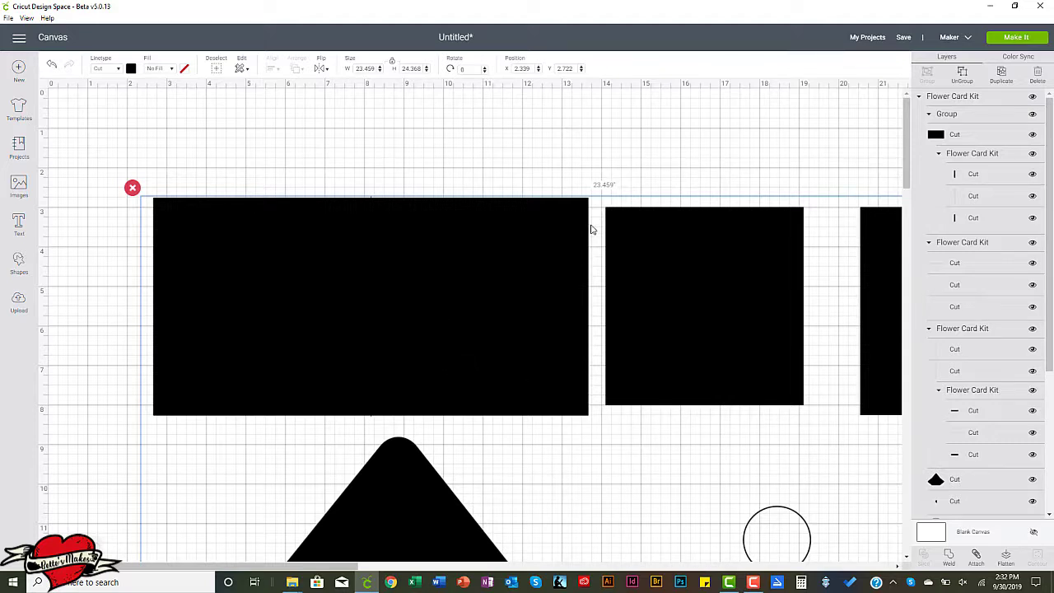
Move the Flower Card Kit to the canvas's upper-left corner, at about X 0 and Y 0.25, and ungroup it.
left_click_drag(531, 239, 447, 145)
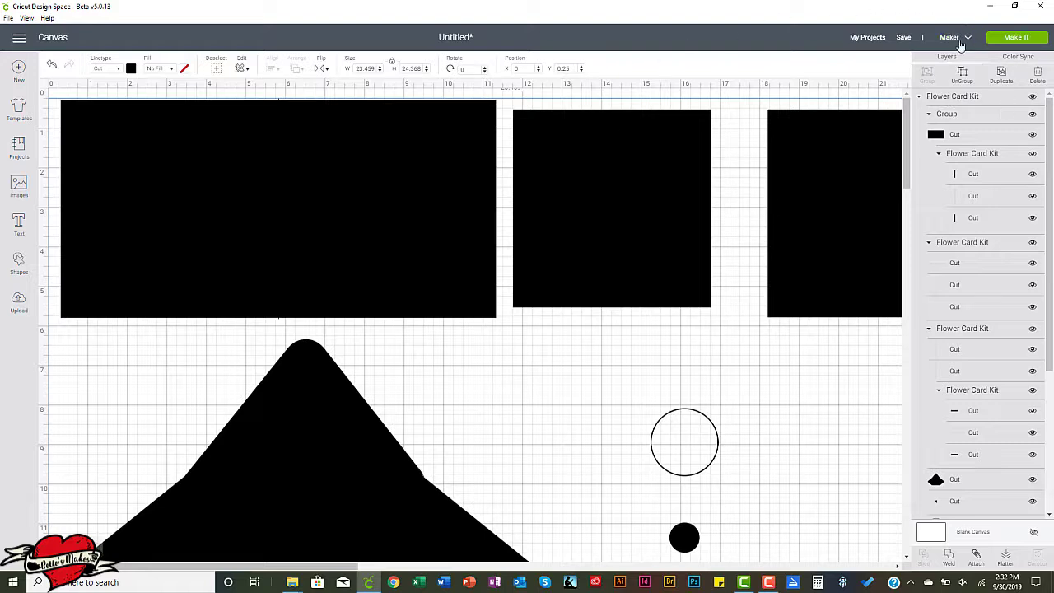
left_click(964, 77)
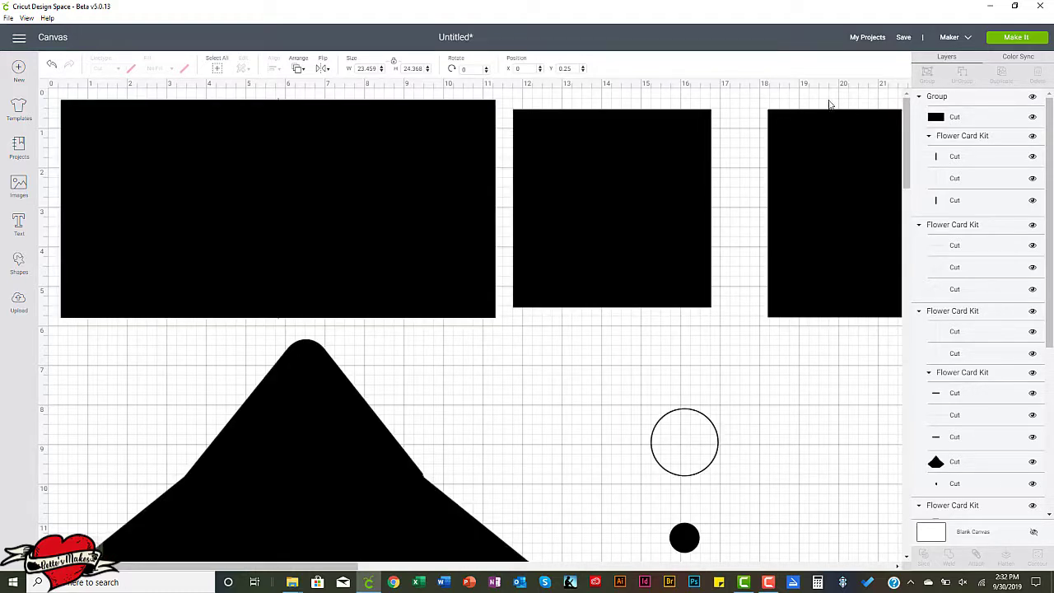
left_click(827, 98)
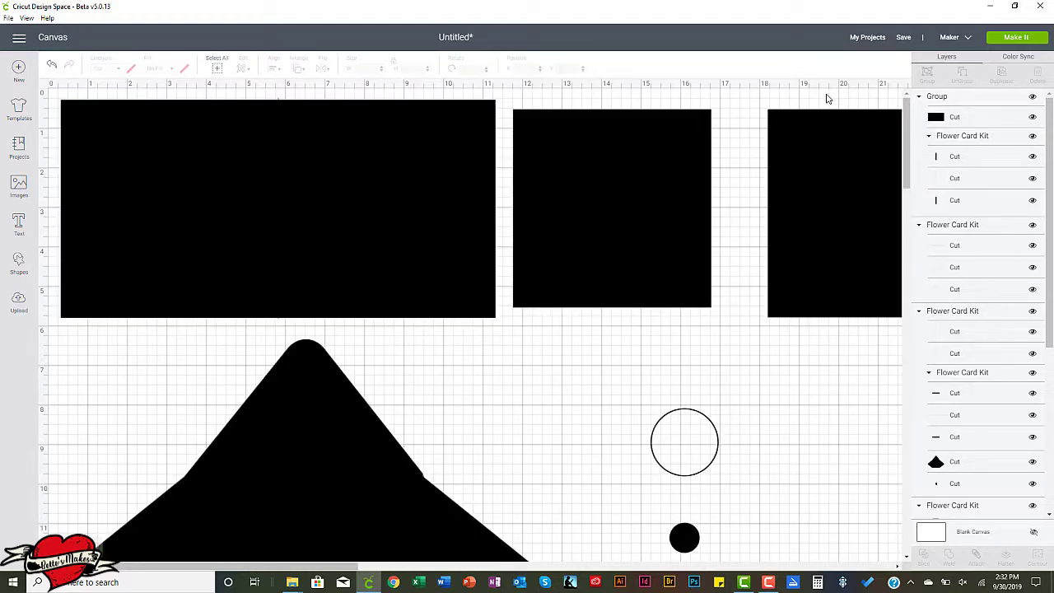
Recolor the wide card base rectangle light purple.
left_click(164, 216)
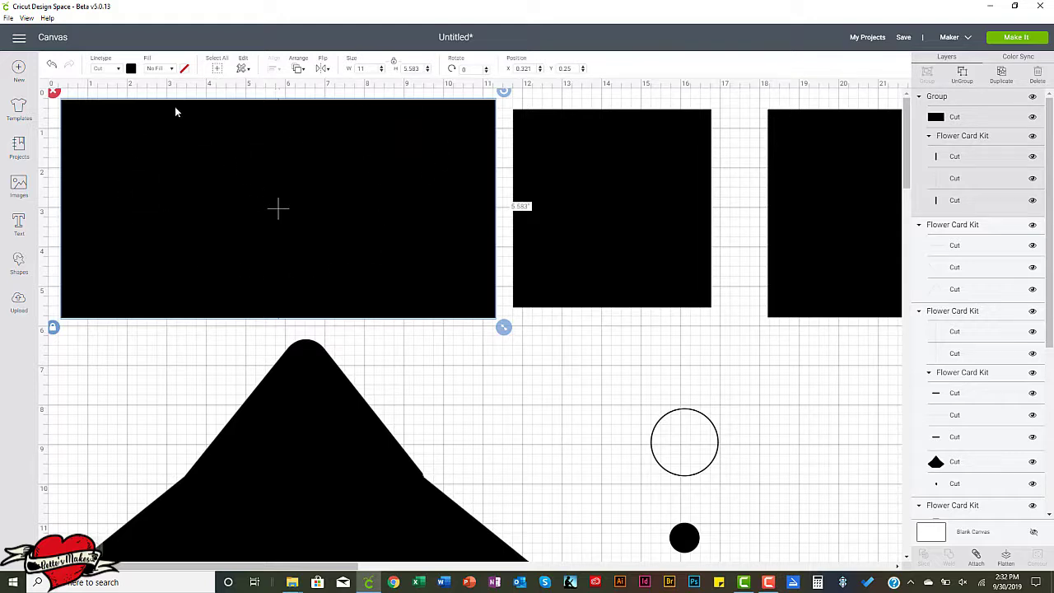
left_click(130, 69)
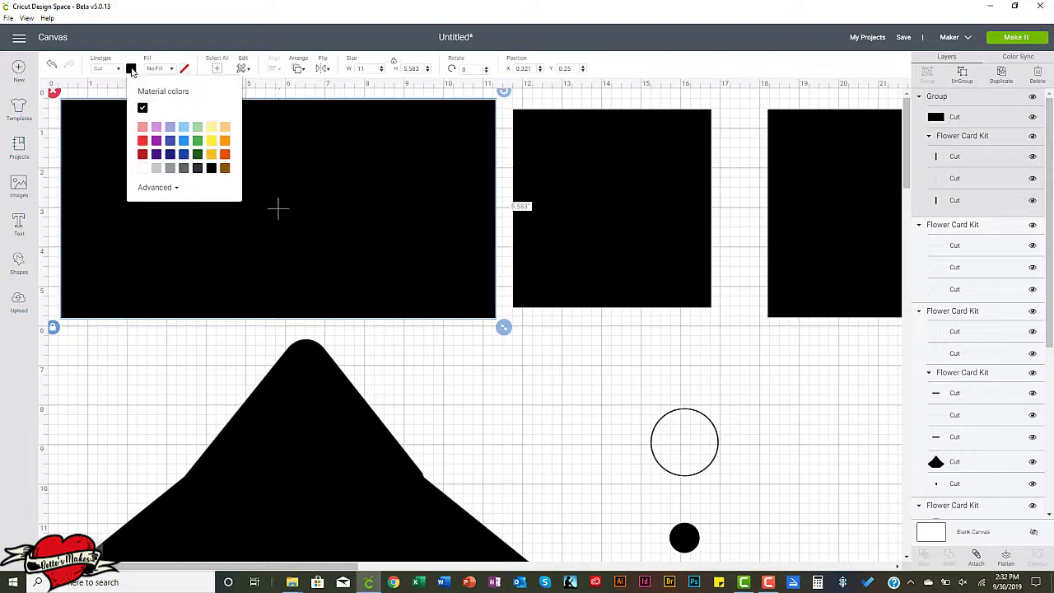
left_click(156, 129)
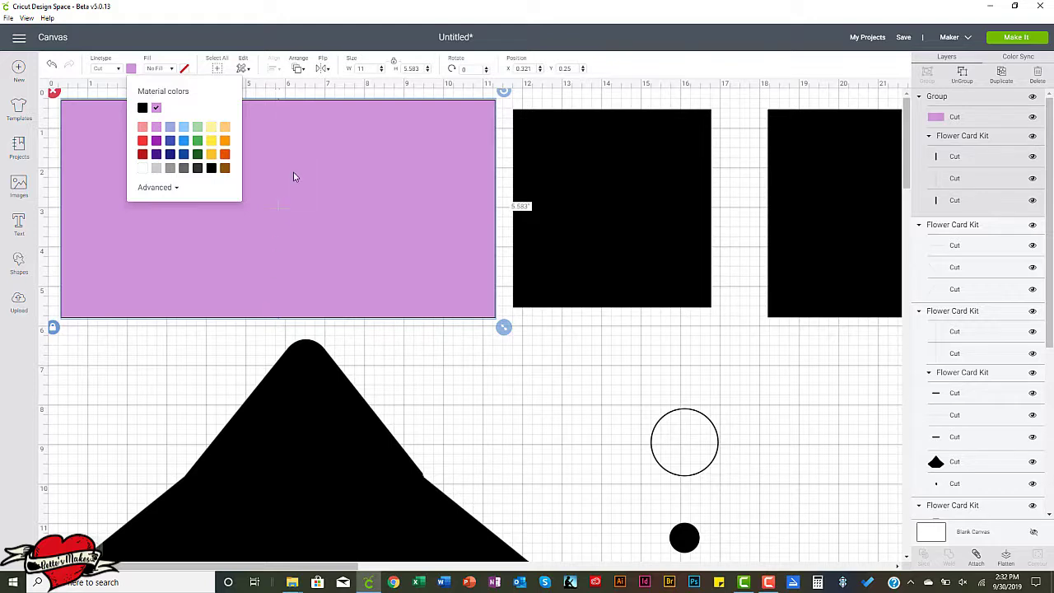
Send the purple card base to the back and shift it slightly to about X 0.39, Y 0.458.
left_click(296, 72)
left_click(317, 89)
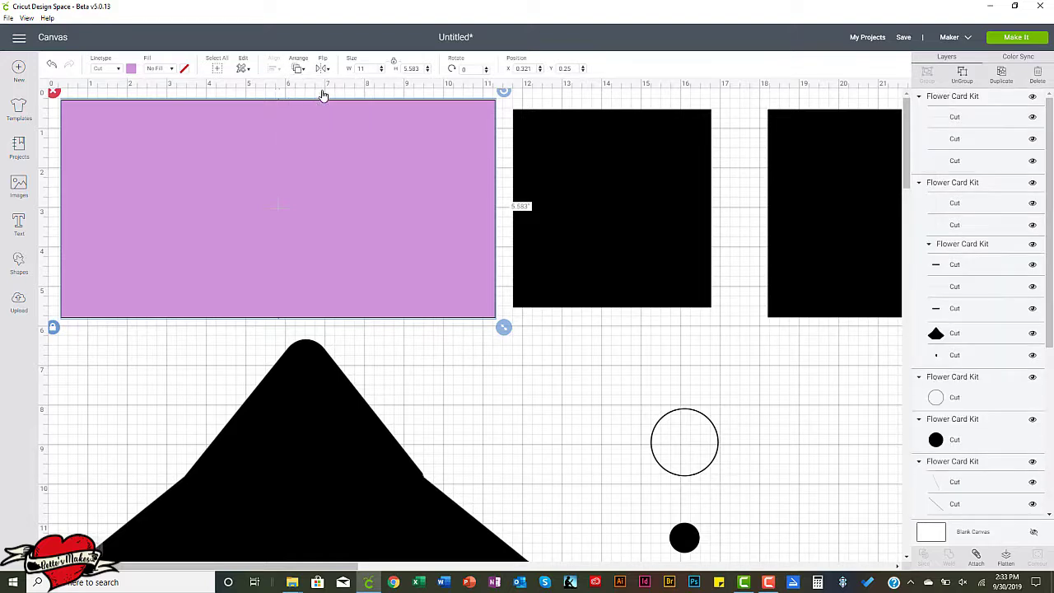
left_click(298, 70)
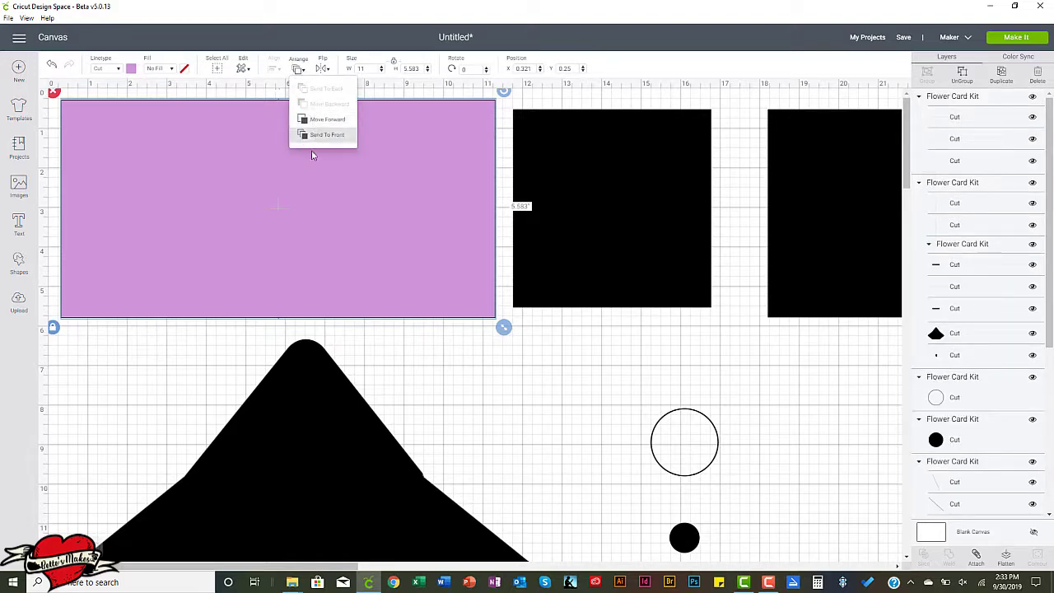
mouse_move(260, 265)
left_mouse_down()
mouse_move(269, 294)
mouse_move(254, 282)
mouse_move(263, 274)
left_mouse_up()
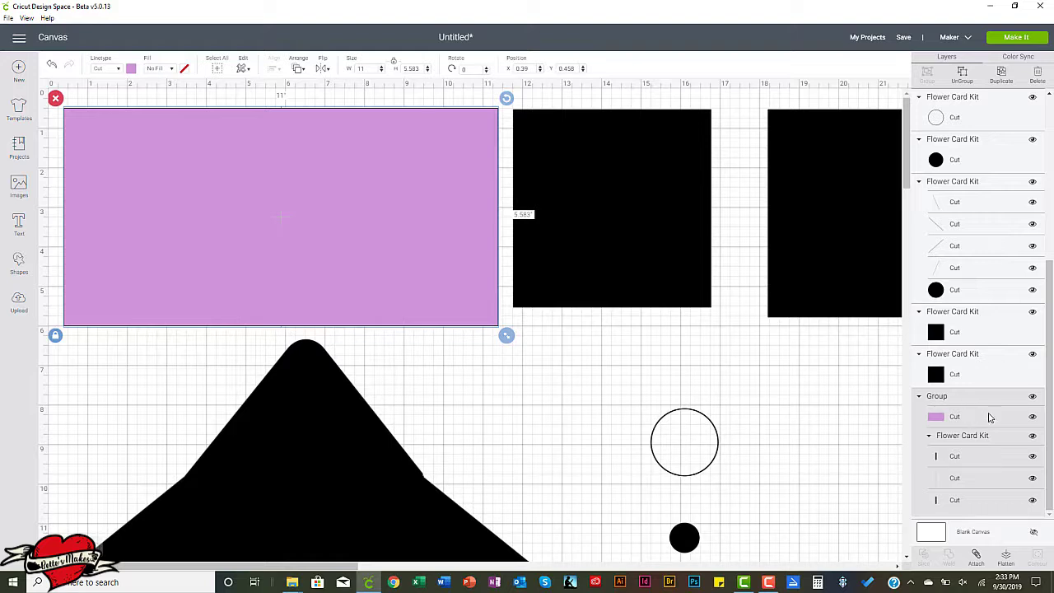
Change the linetype of the middle fold line layer in the card base group to Score.
left_click(955, 457)
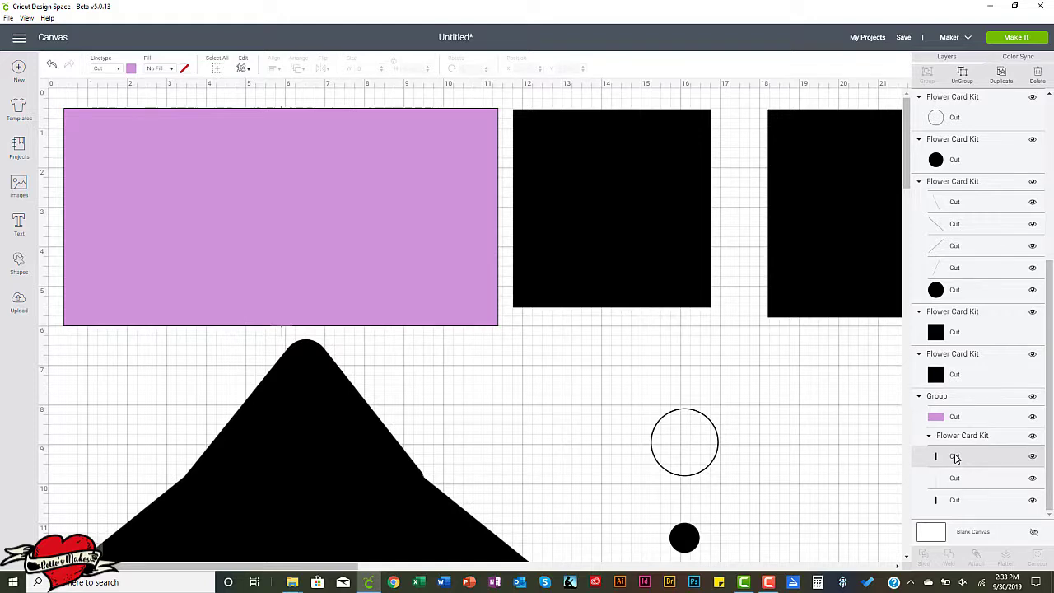
left_click(959, 484)
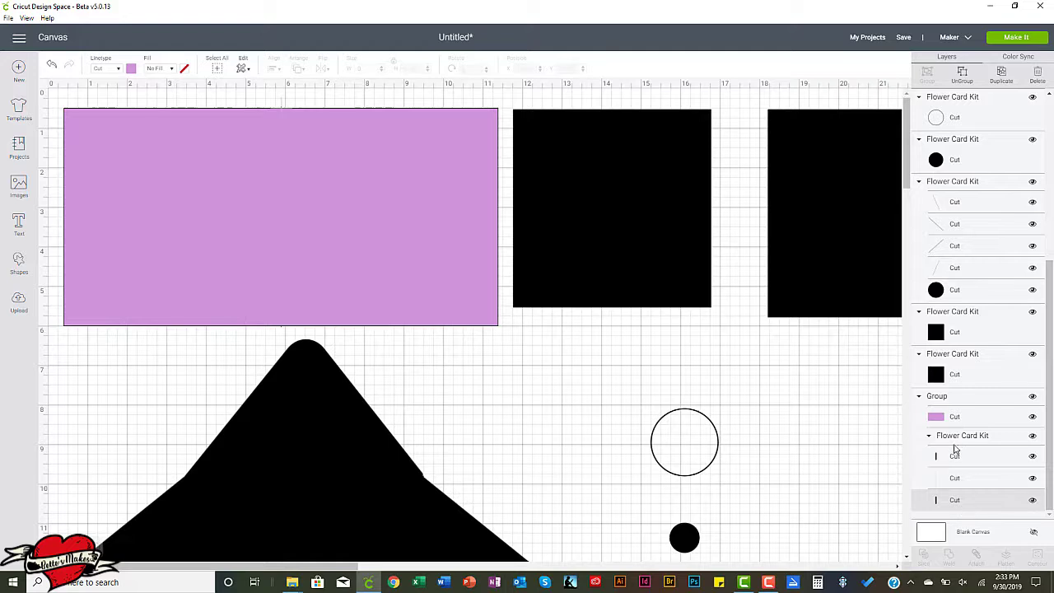
left_click(955, 458)
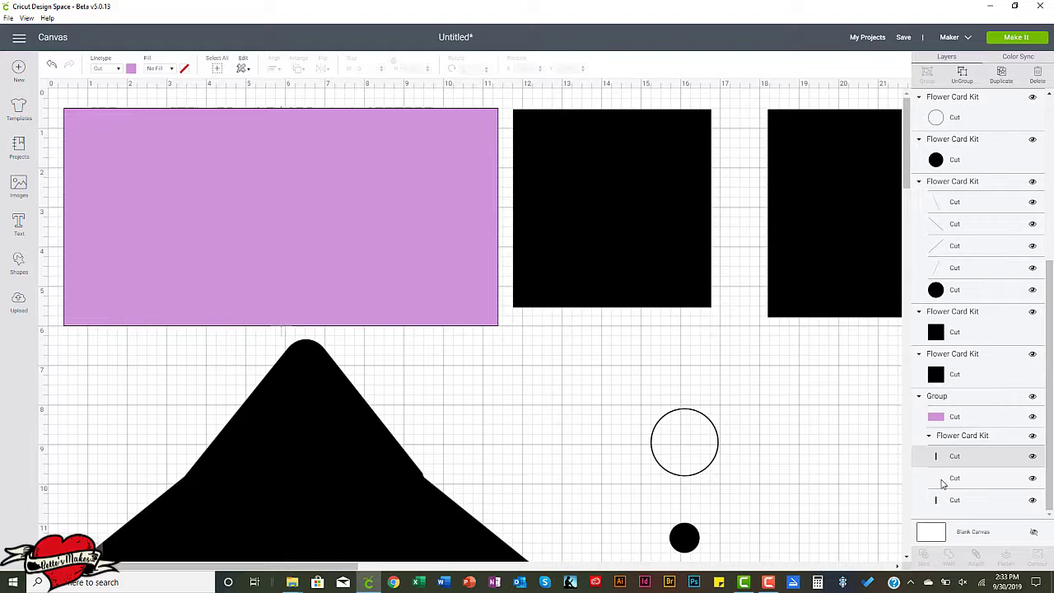
left_click(948, 478)
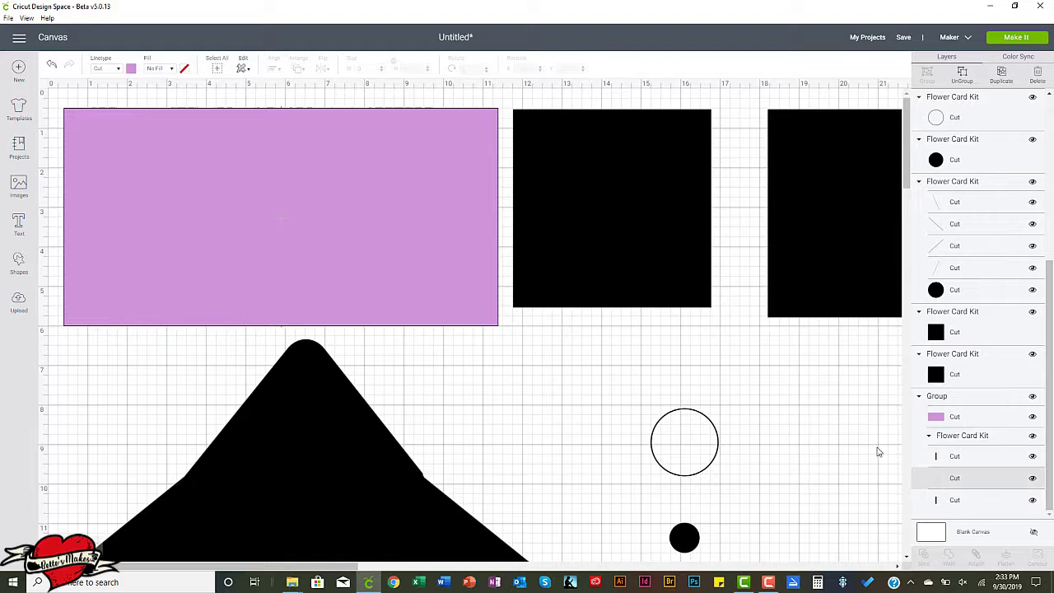
left_click(119, 71)
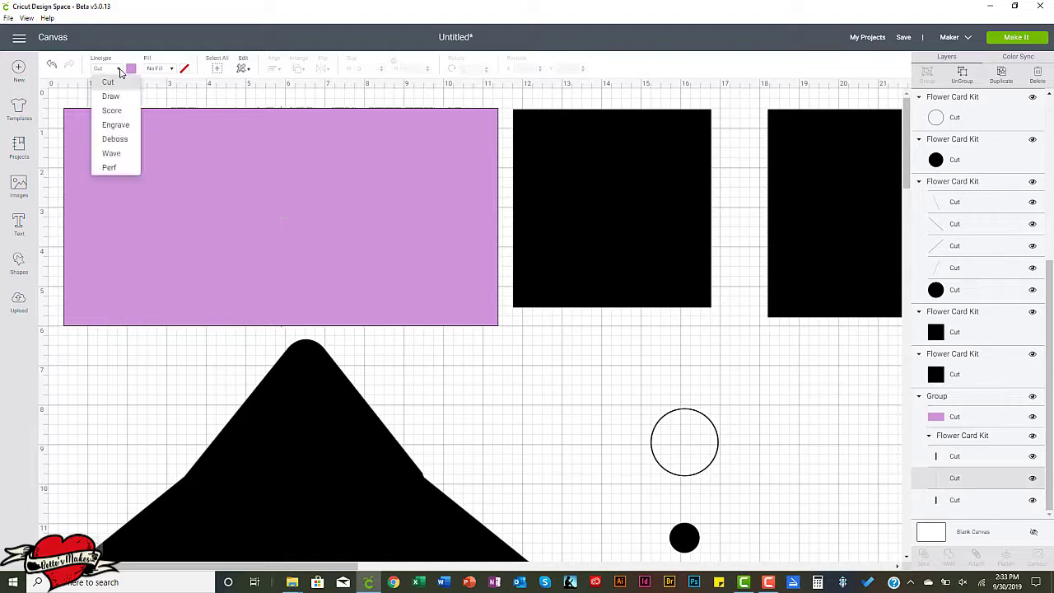
left_click(106, 113)
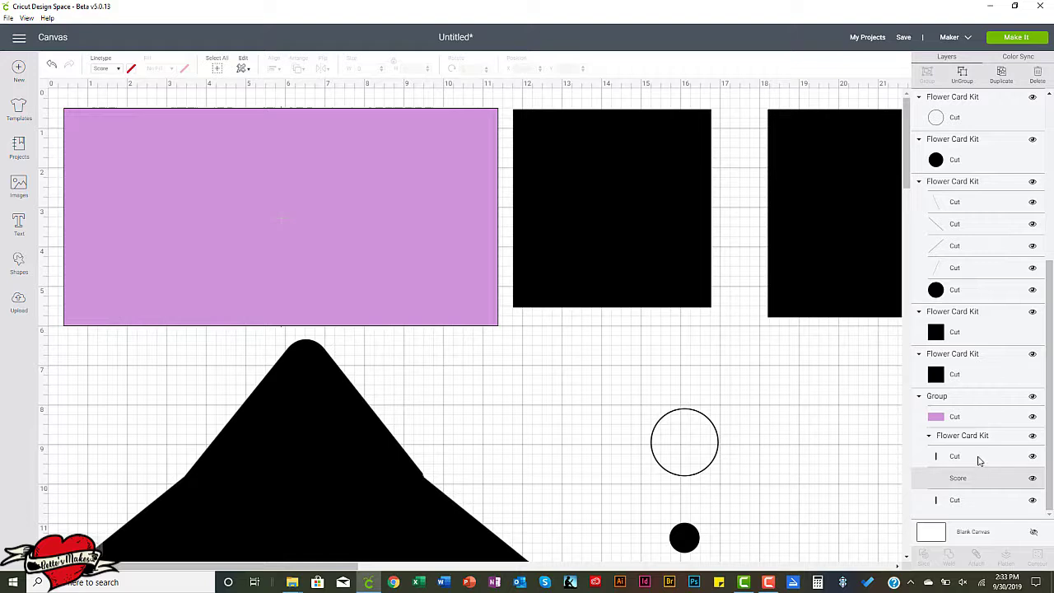
Delete the two extra cut line layers above and below the score line in the card base group.
left_click(979, 460)
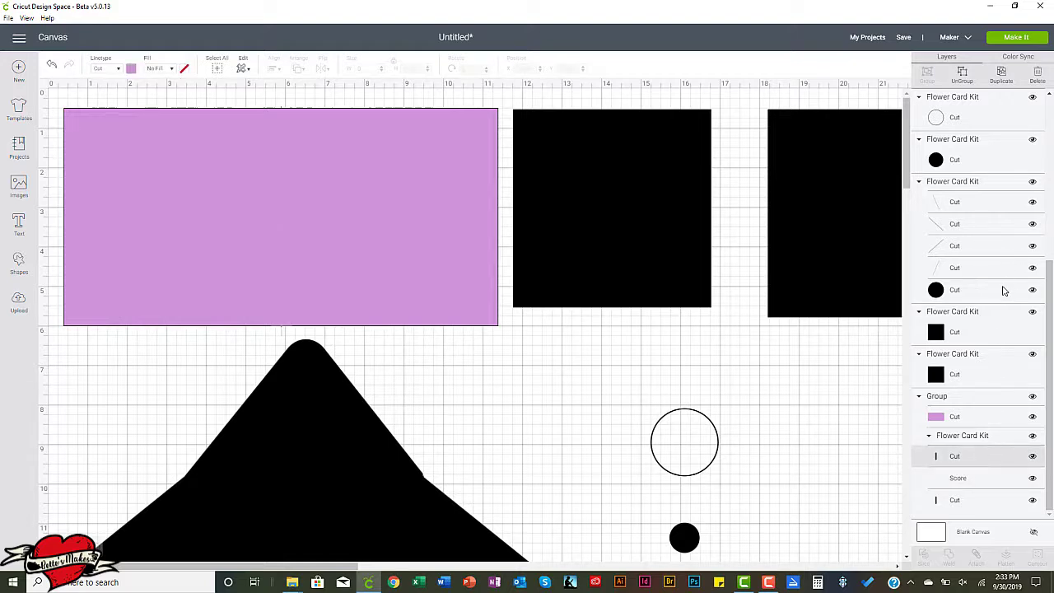
left_click(1037, 74)
left_click(970, 504)
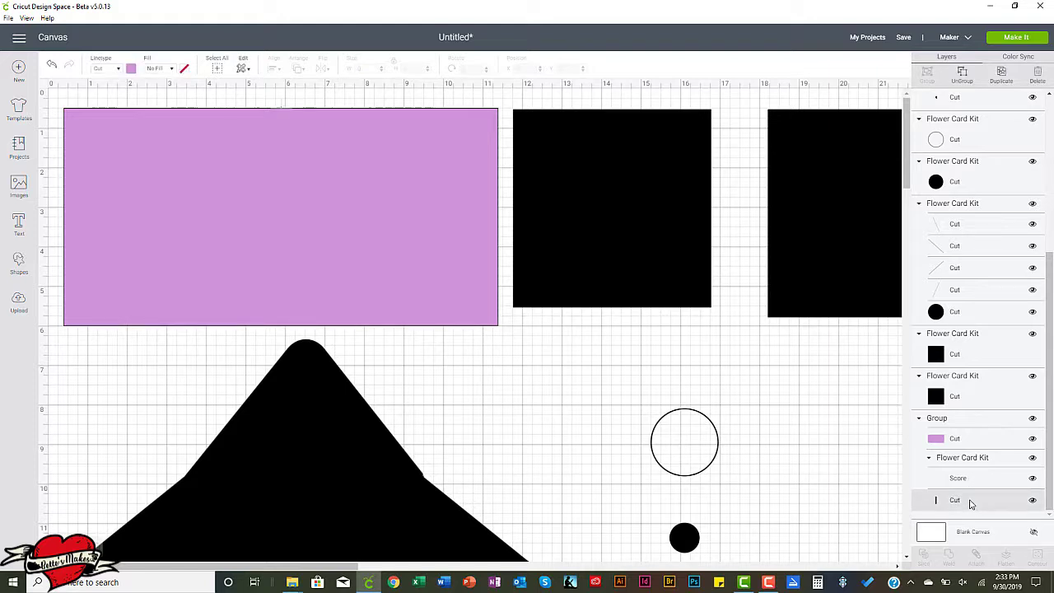
left_click(1036, 74)
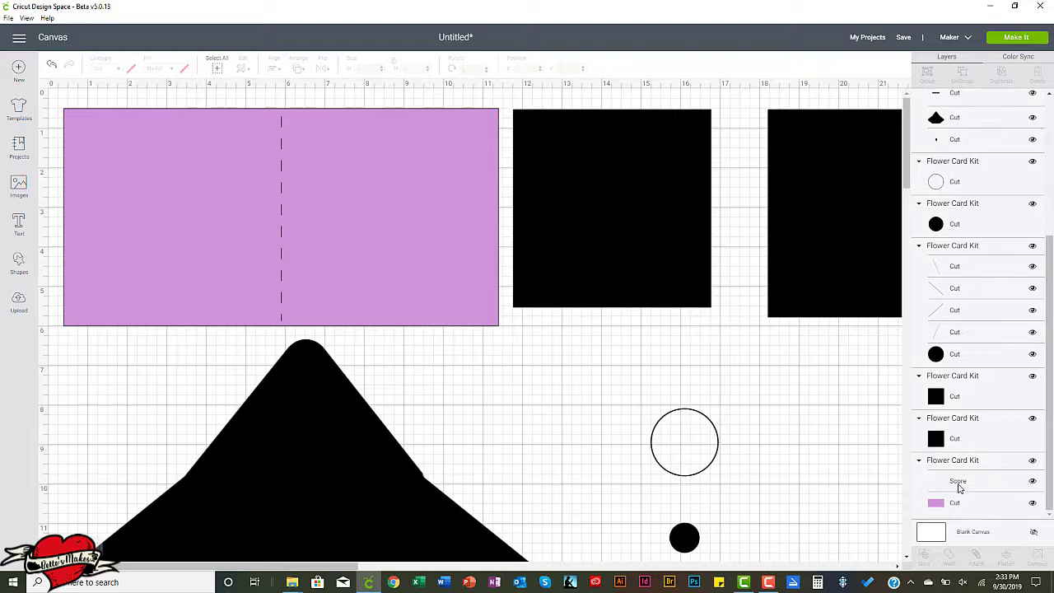
Attach the score line to the purple card base and move the attached piece to about X 0.098, Y 0.618.
left_click(958, 486)
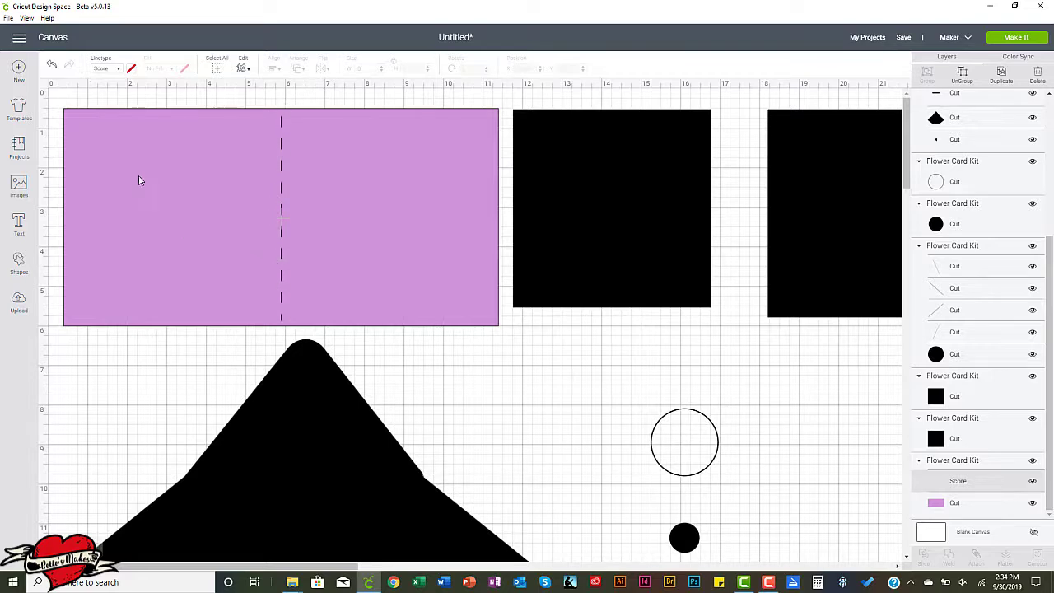
left_click(425, 359)
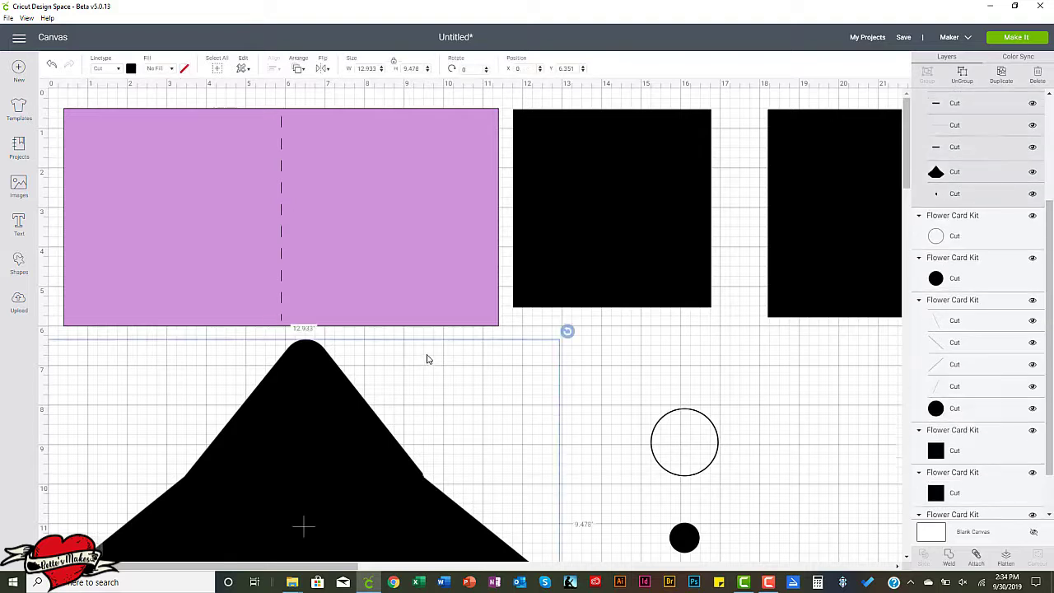
left_click_drag(52, 94, 322, 217)
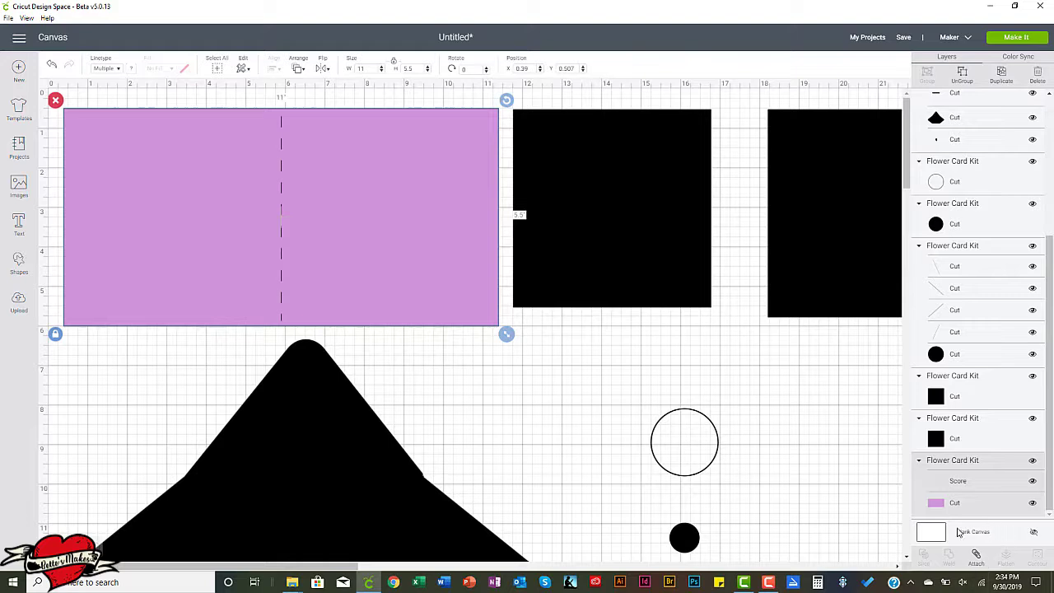
left_click(976, 556)
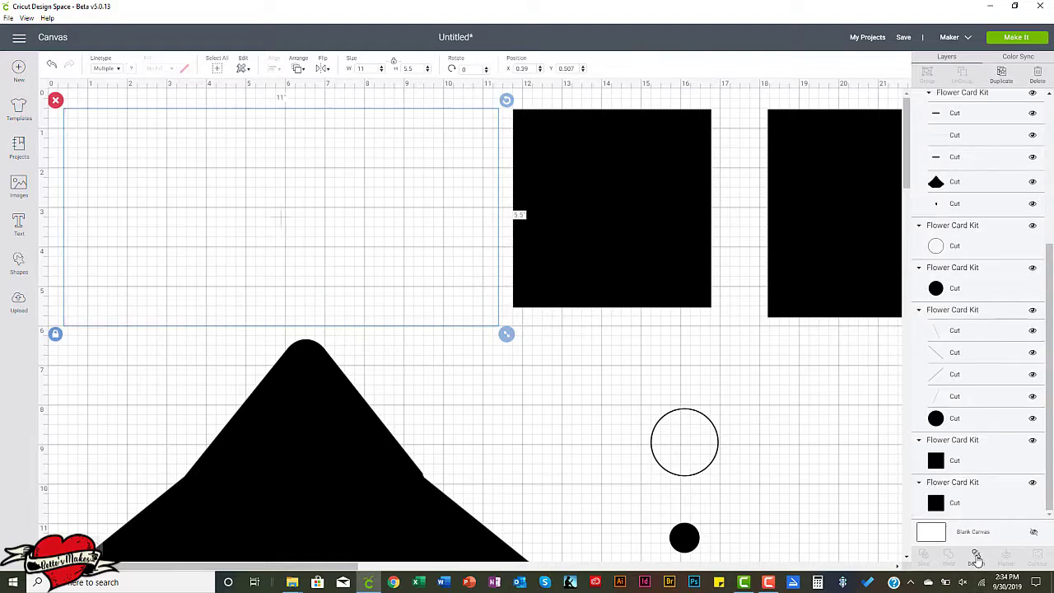
mouse_move(352, 211)
left_mouse_down()
mouse_move(335, 207)
mouse_move(357, 183)
mouse_move(348, 228)
mouse_move(342, 215)
left_mouse_up()
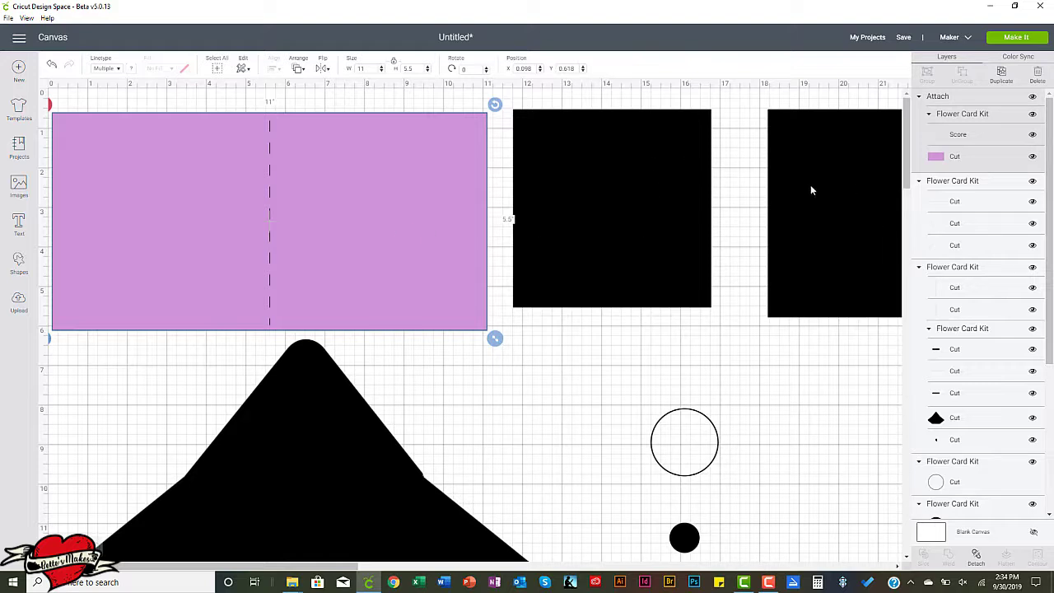
Recolor the 5-inch square light blue and the 5.25-inch square light green.
left_click(624, 200)
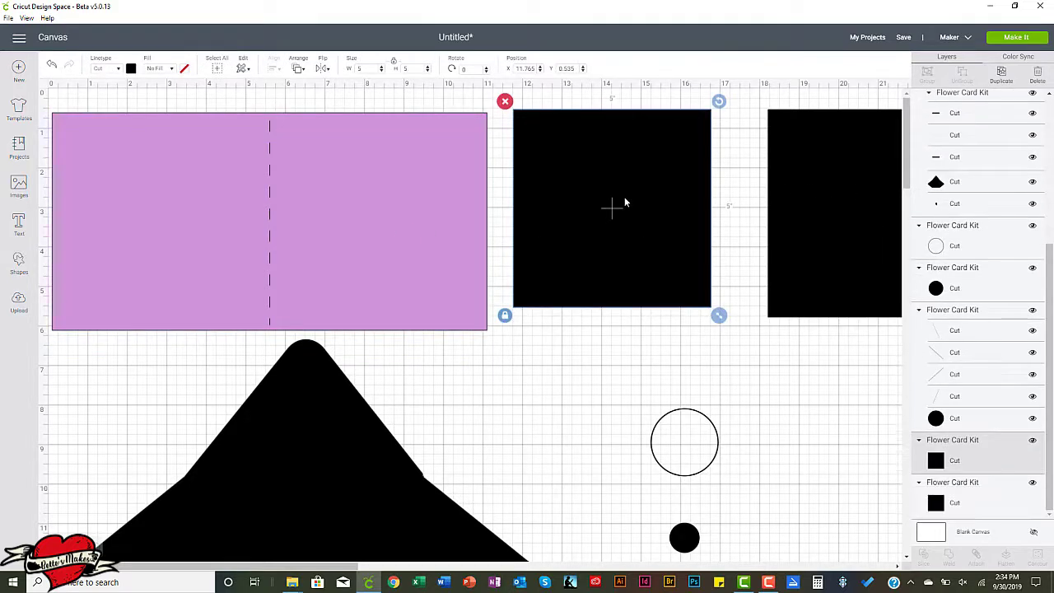
left_click(131, 69)
left_click(182, 128)
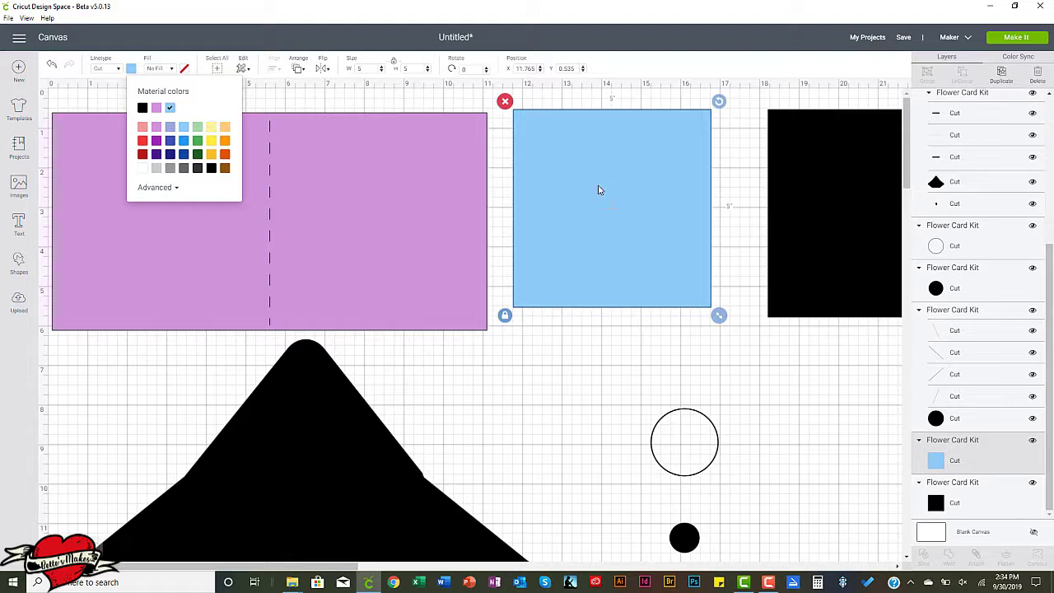
left_click(797, 178)
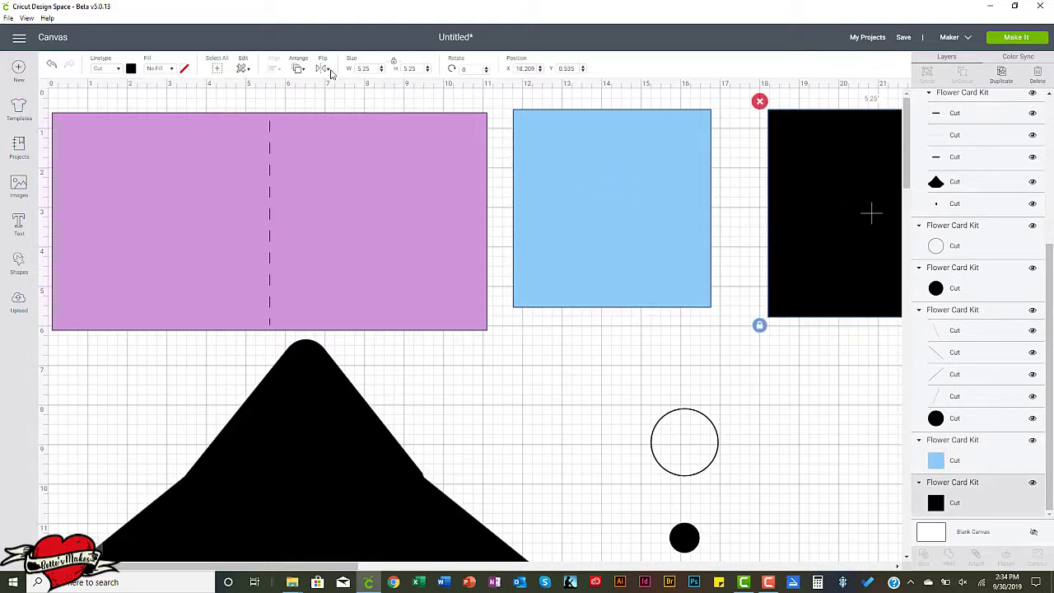
left_click(132, 69)
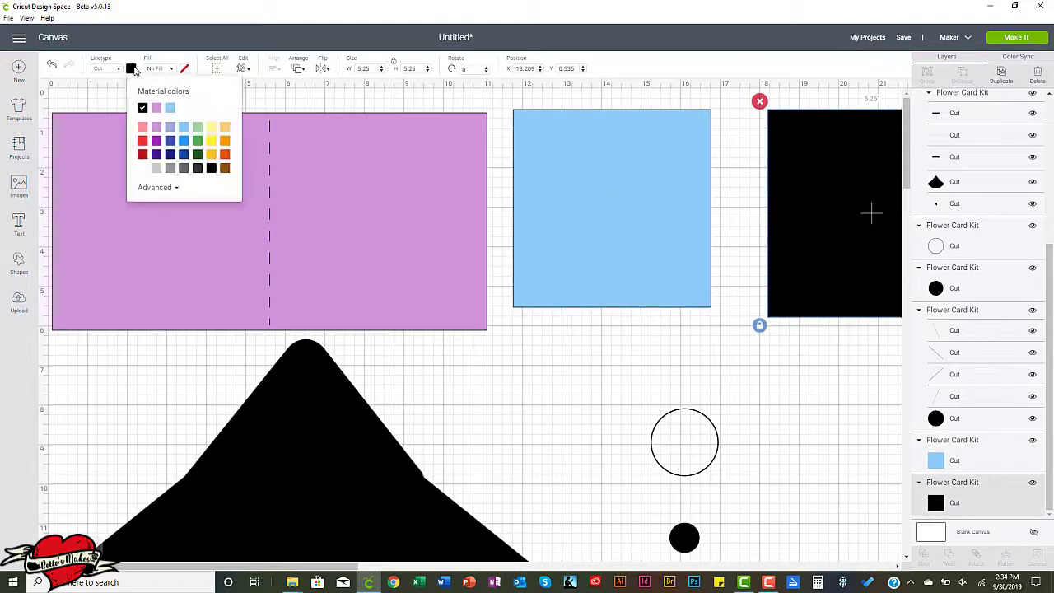
left_click(197, 128)
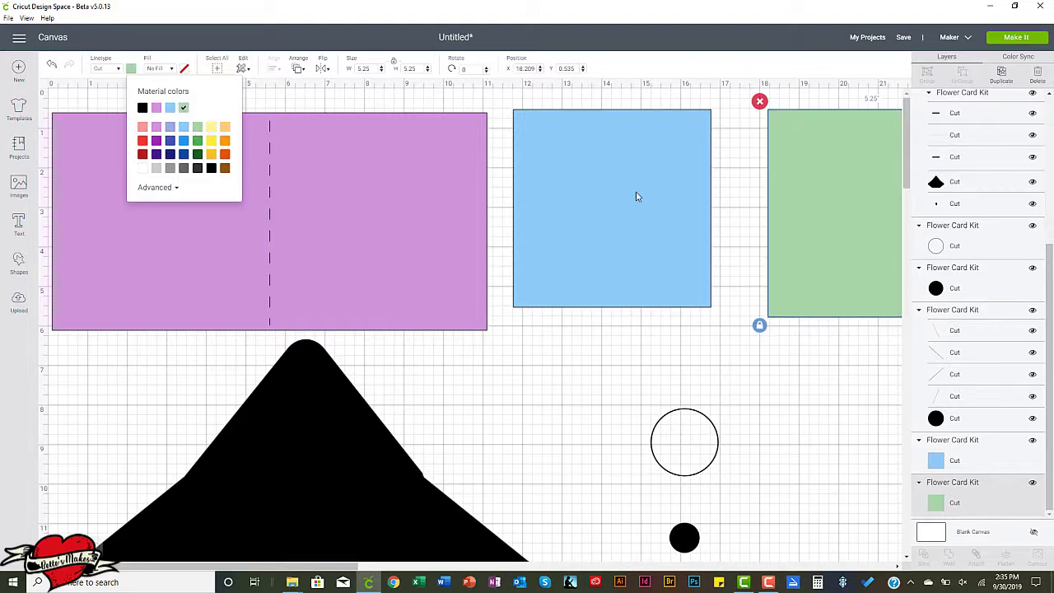
Move the blue square to about X 11.459, Y 0.674 and the green square beside it to about X 16.737, Y 0.729.
left_click_drag(623, 187, 612, 190)
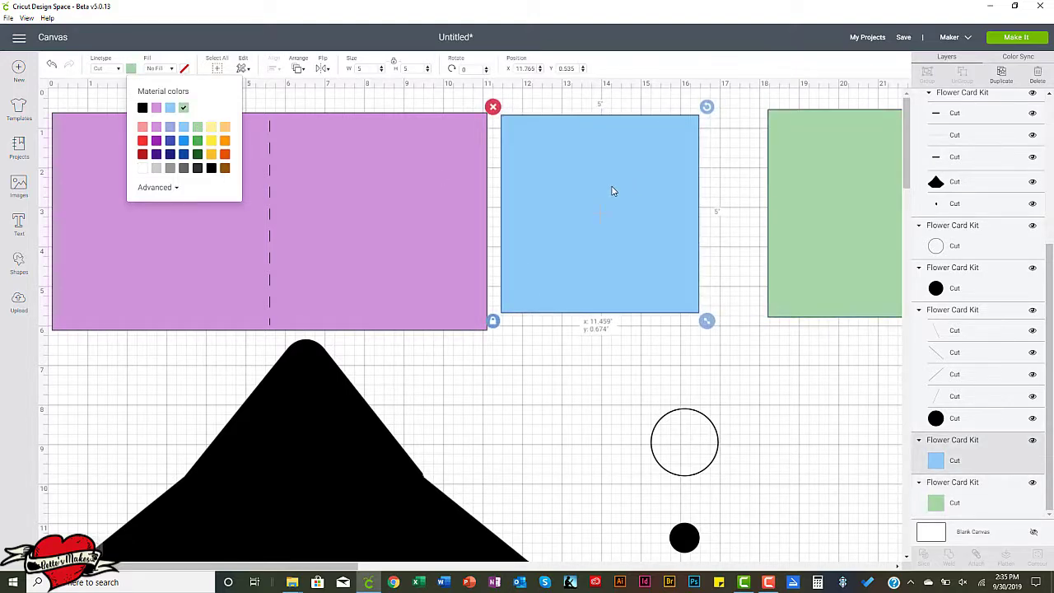
left_click_drag(837, 170, 777, 176)
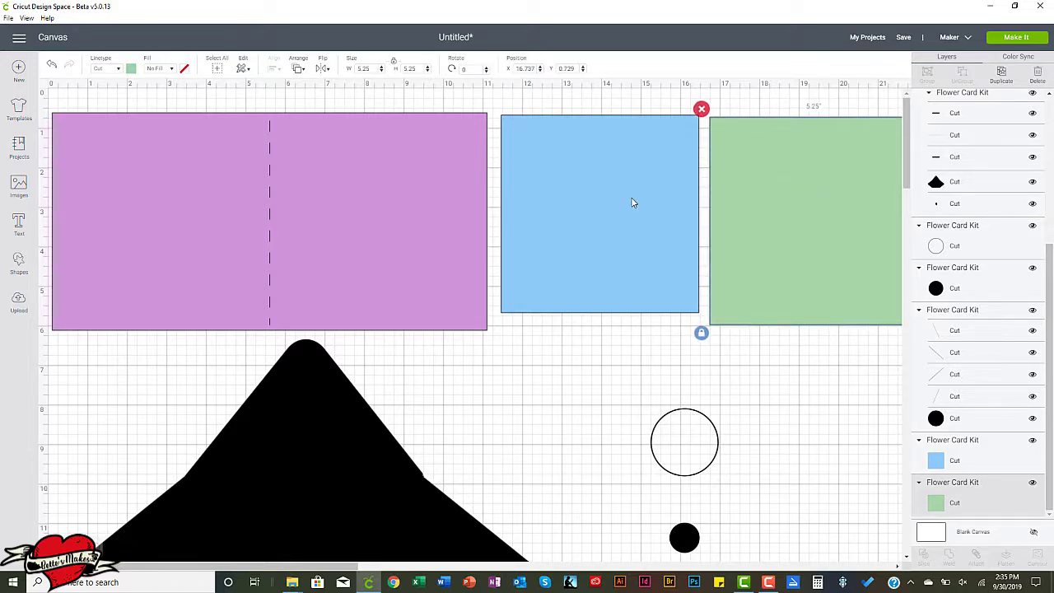
scroll(498, 261, "down", 4)
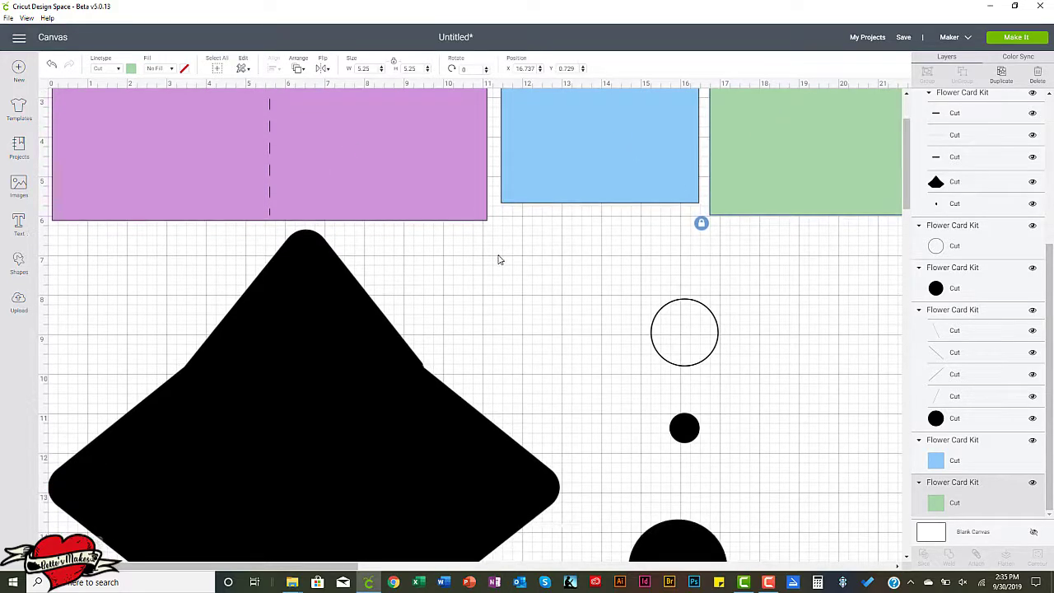
scroll(498, 252, "down", 1)
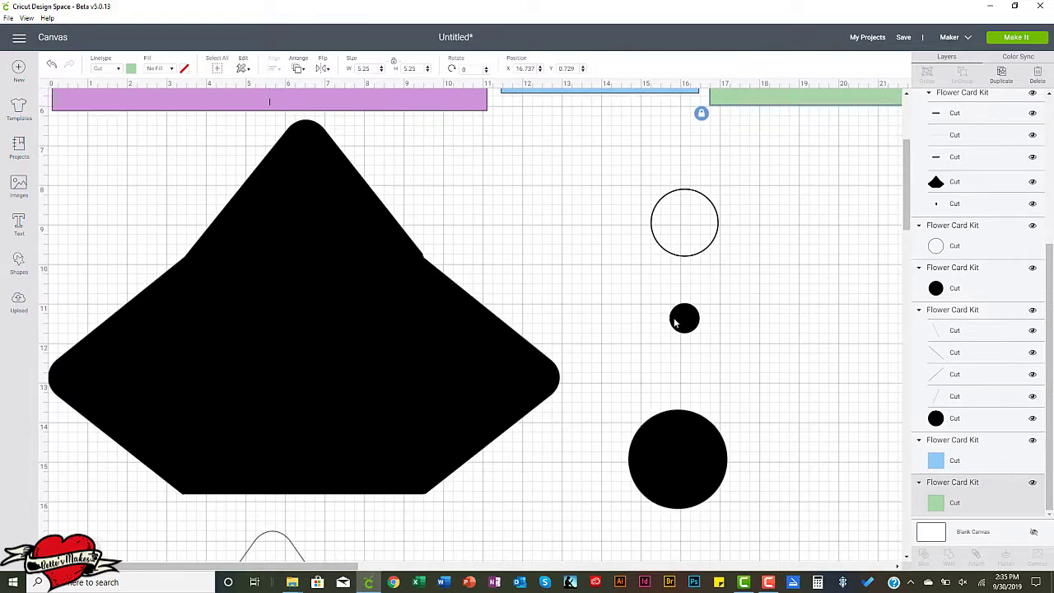
Recolor the 0.75-inch circle light yellow and try the same light yellow on the 1.708-inch circle outline.
left_click(681, 219)
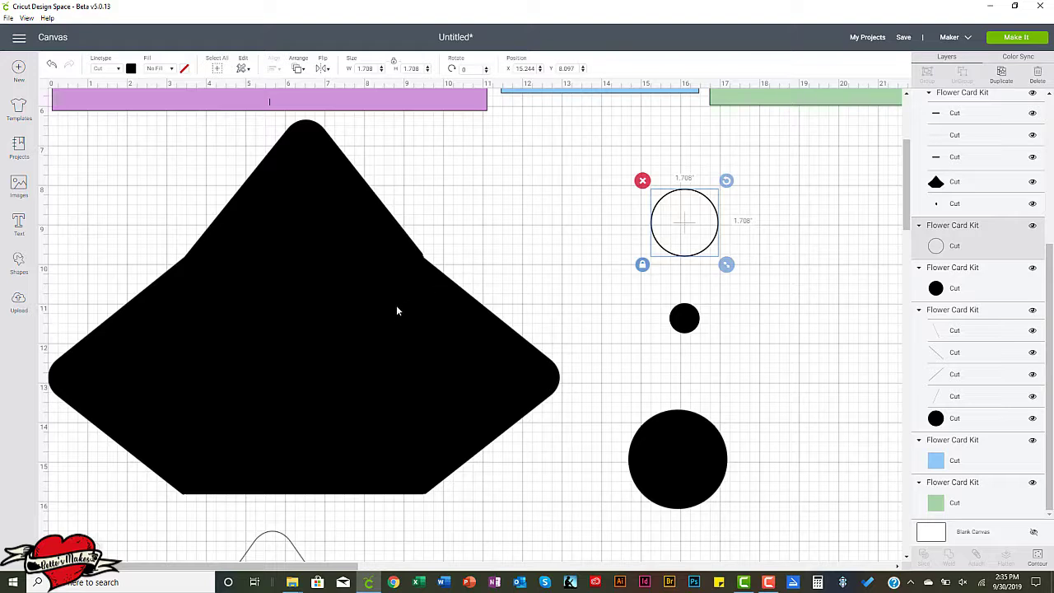
left_click(691, 323)
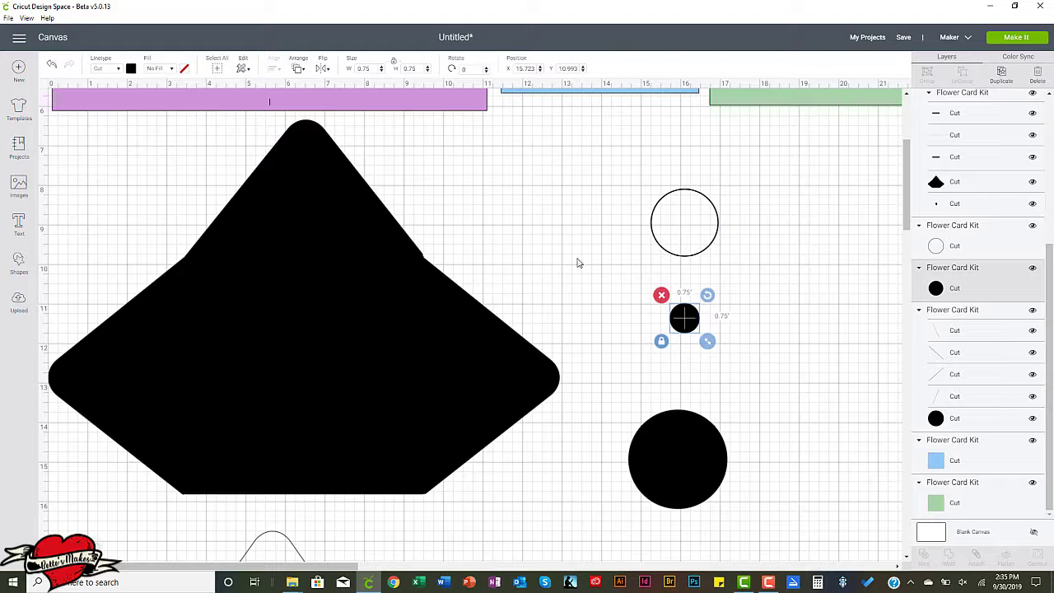
left_click(132, 70)
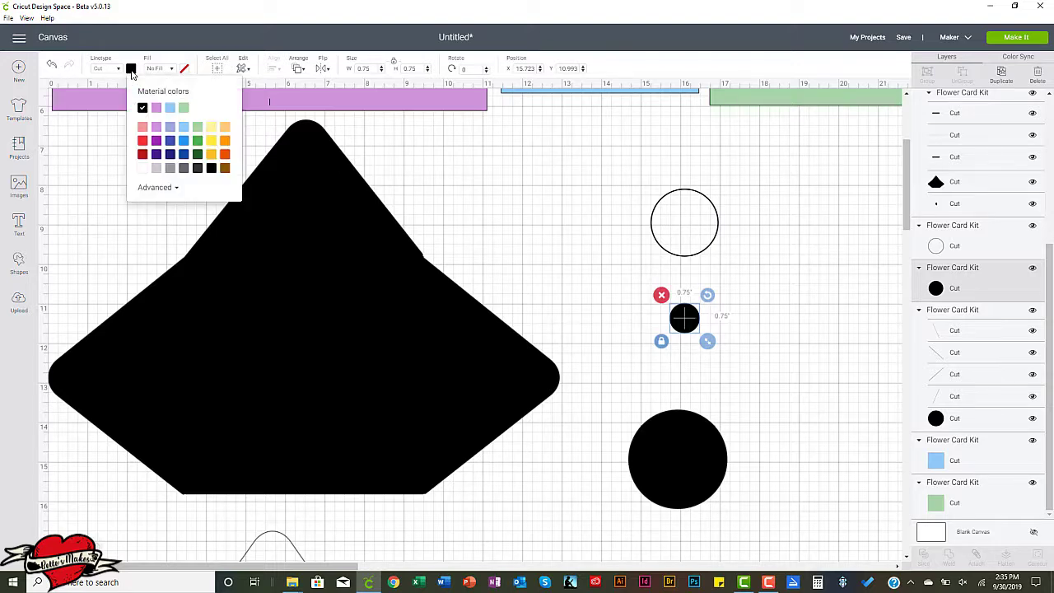
left_click(212, 128)
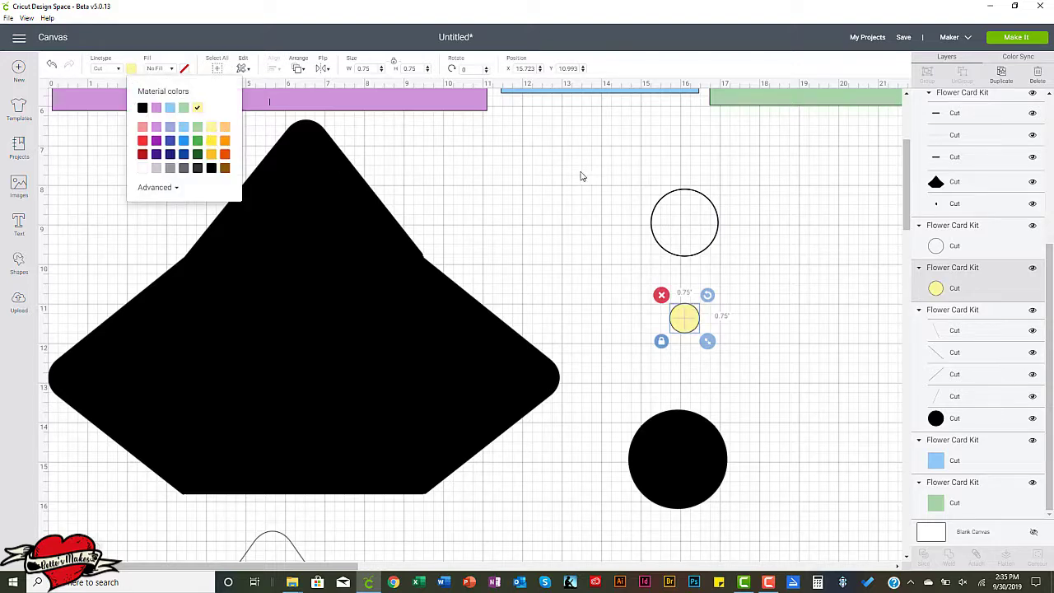
left_click(673, 196)
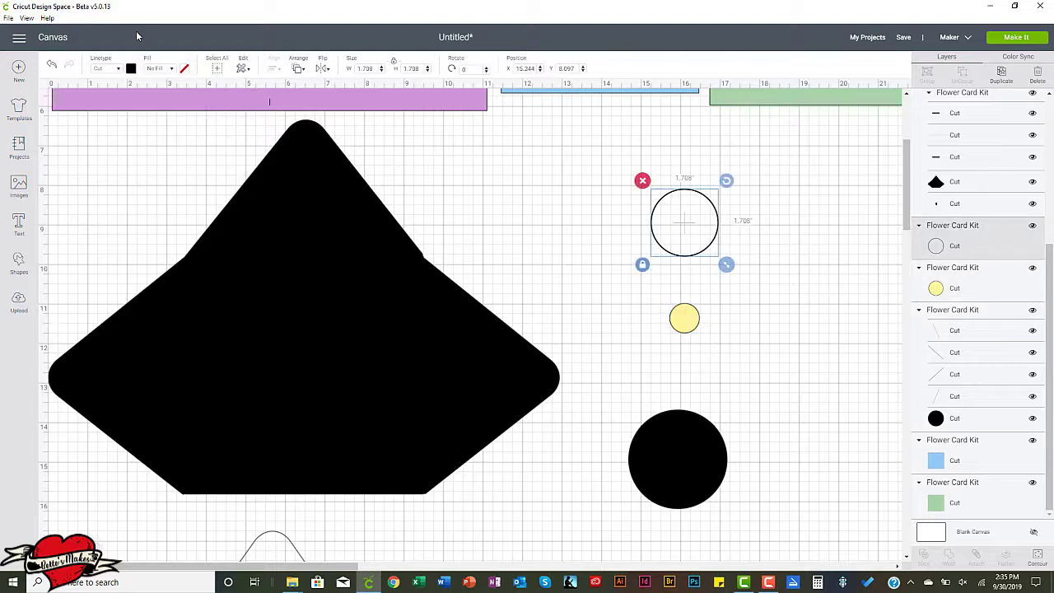
left_click(132, 71)
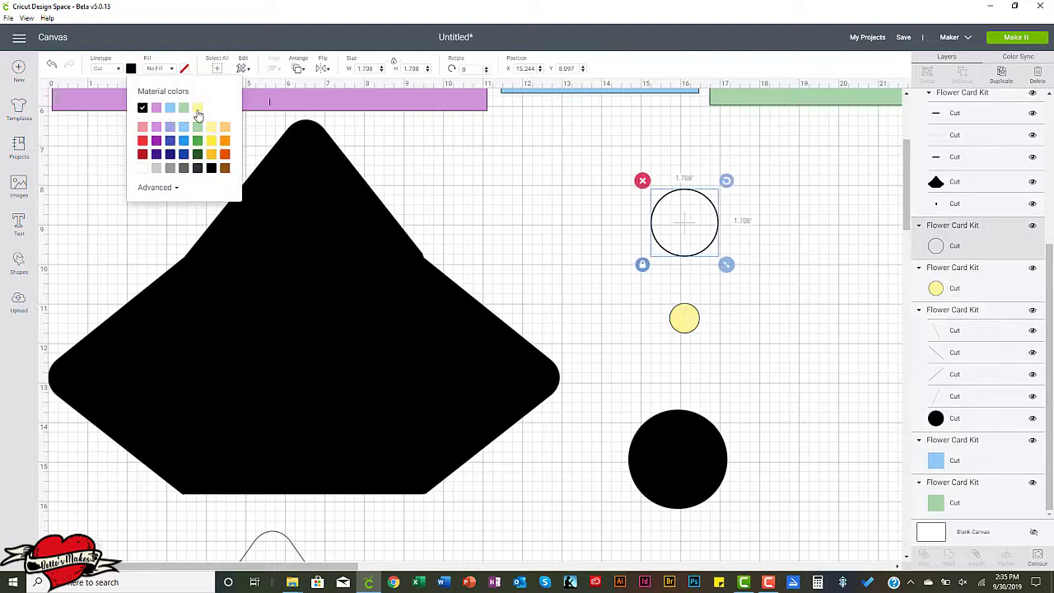
left_click(197, 109)
Recolor the black envelope light yellow and ungroup its pieces.
left_click(321, 300)
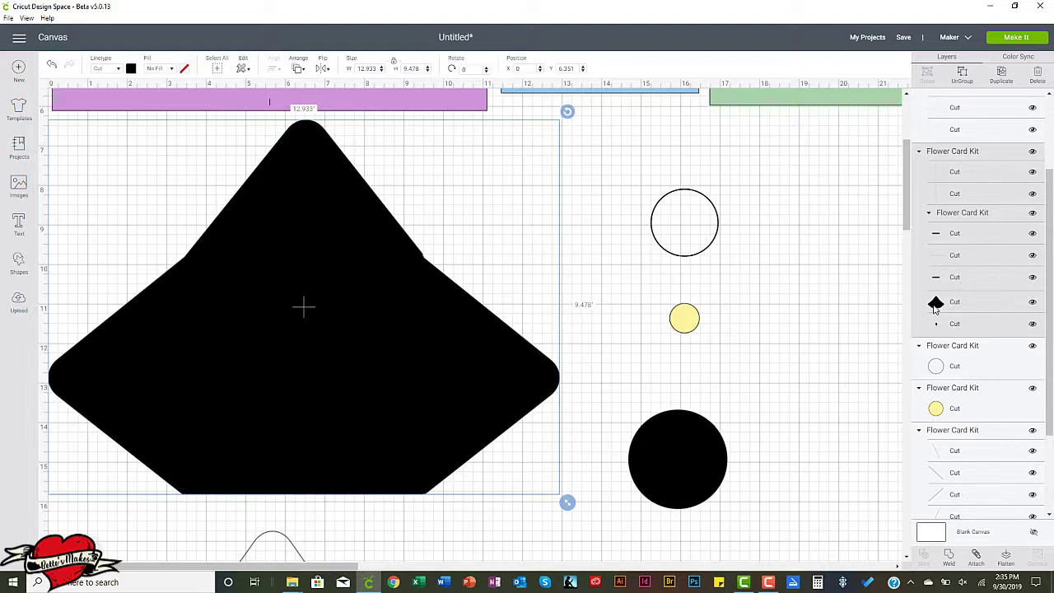
left_click(131, 69)
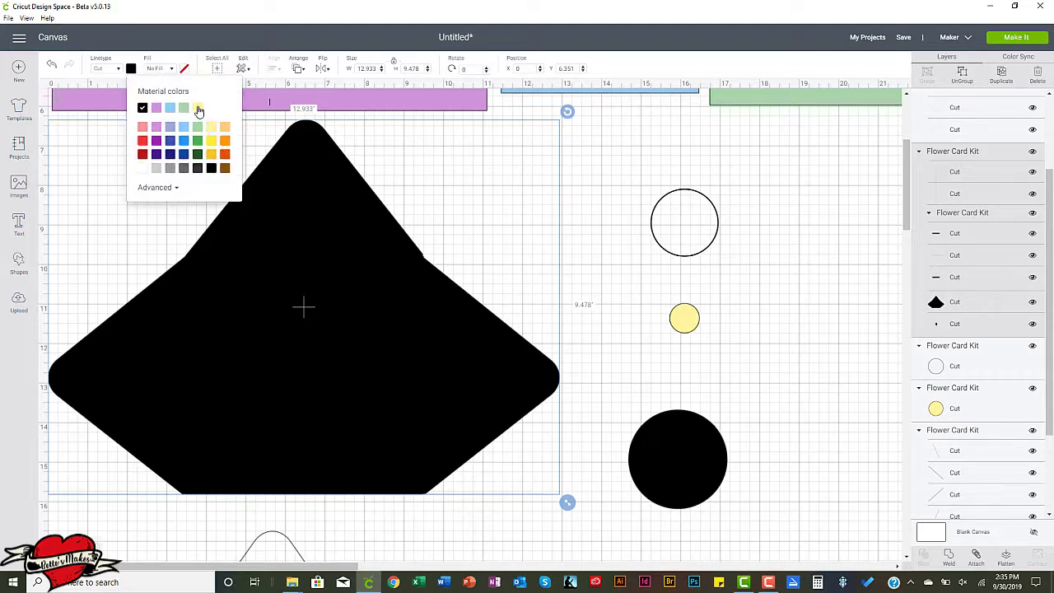
left_click(198, 109)
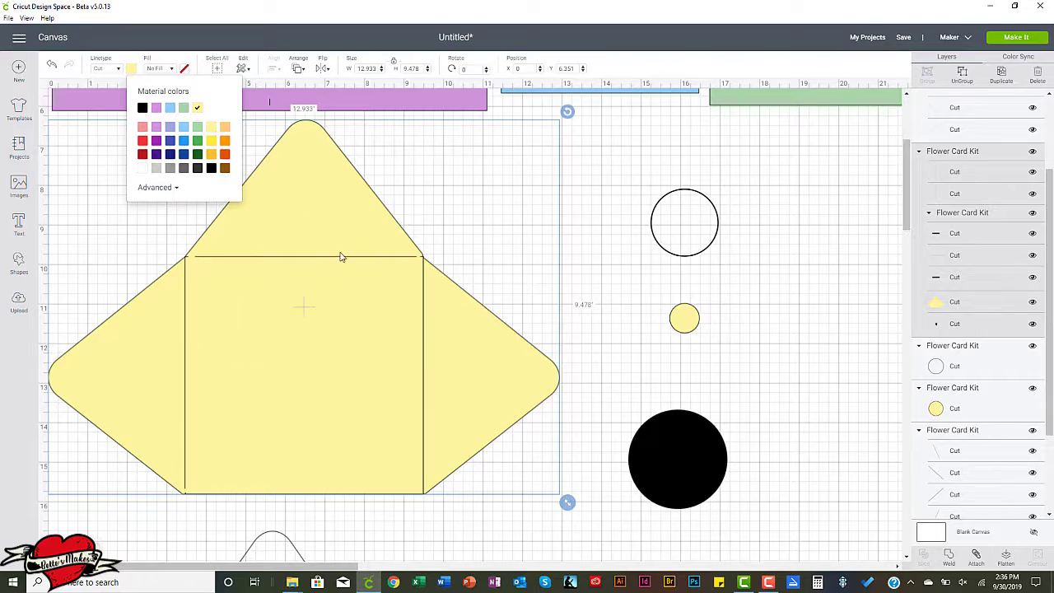
left_click(965, 87)
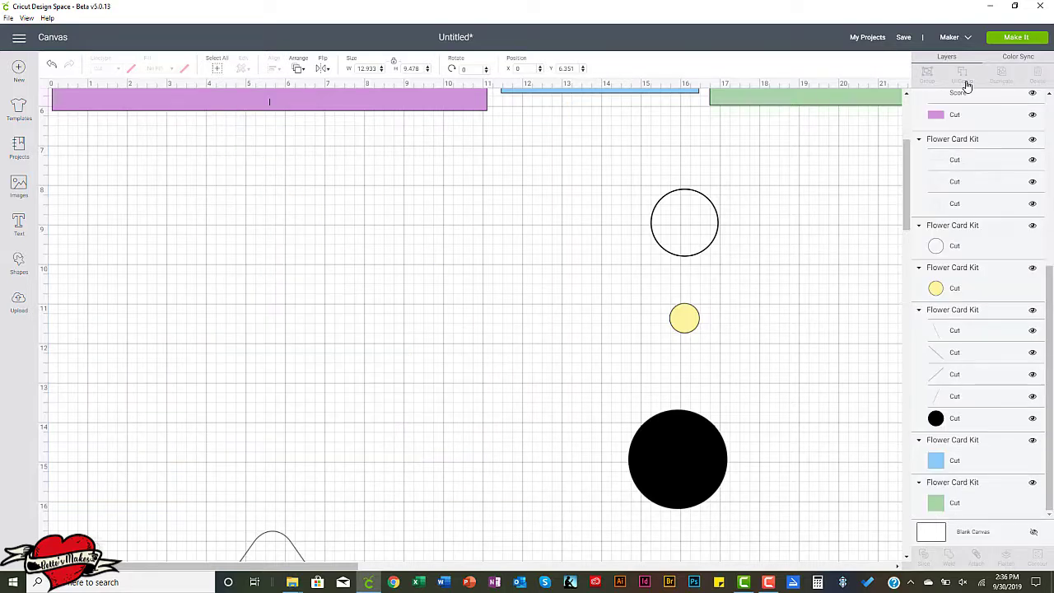
Try moving the envelope body down off its fold lines, undo the move, and reselect the envelope.
left_click_drag(502, 183, 372, 282)
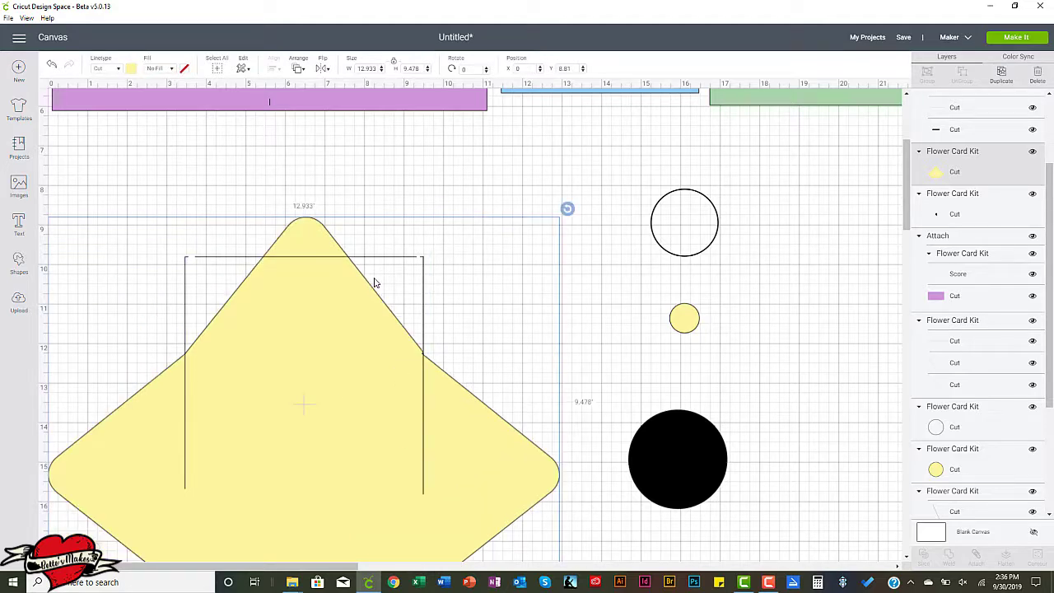
key("ctrl+z")
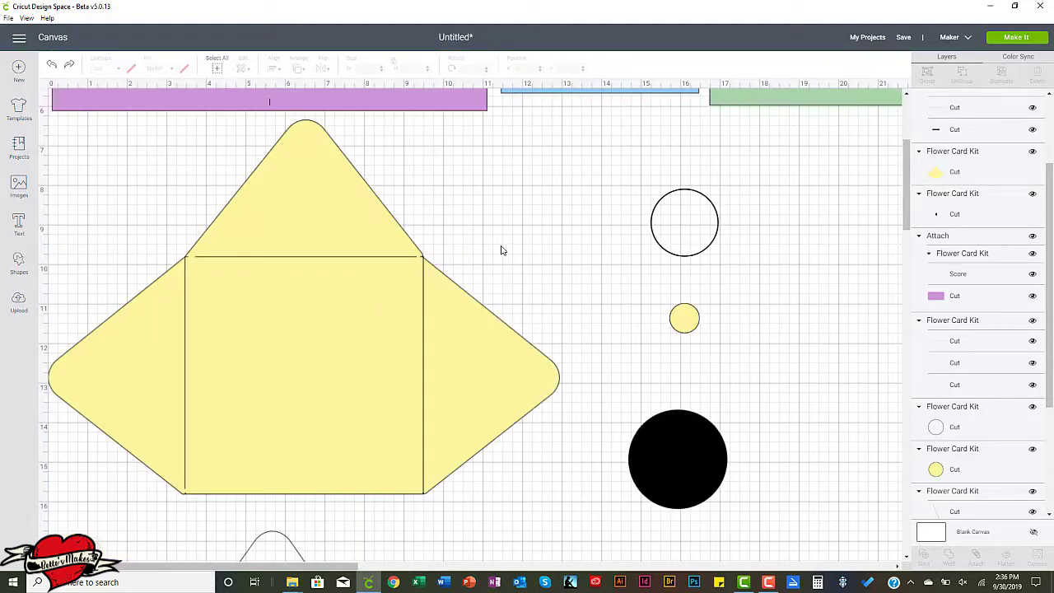
left_click(498, 350)
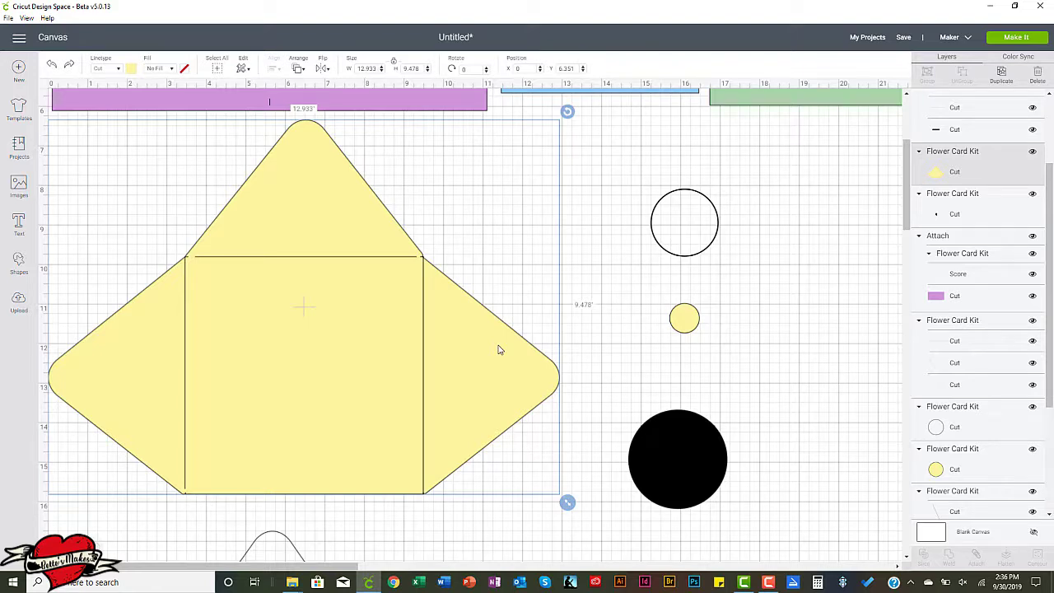
Delete the tiny stray cut layer, about 0.005 inch wide, at the upper corner of the envelope's fold.
left_click(952, 216)
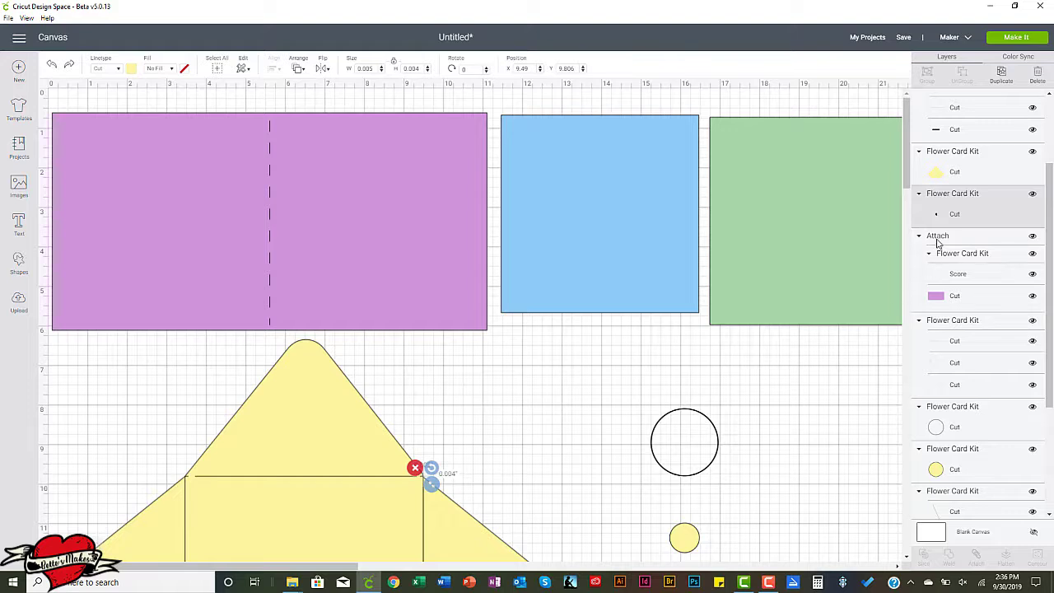
left_click(1038, 74)
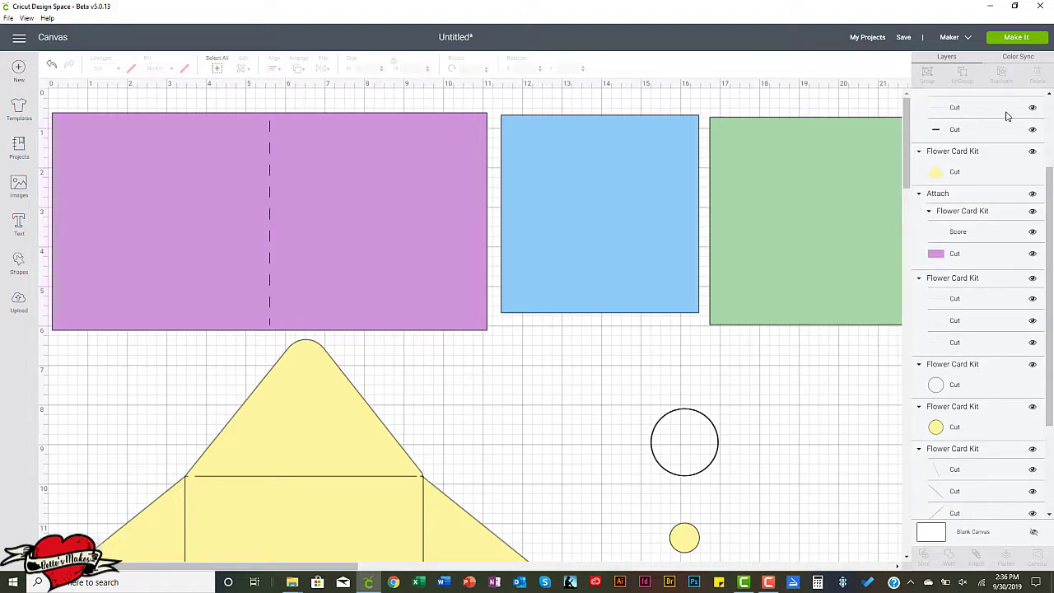
left_click(952, 301)
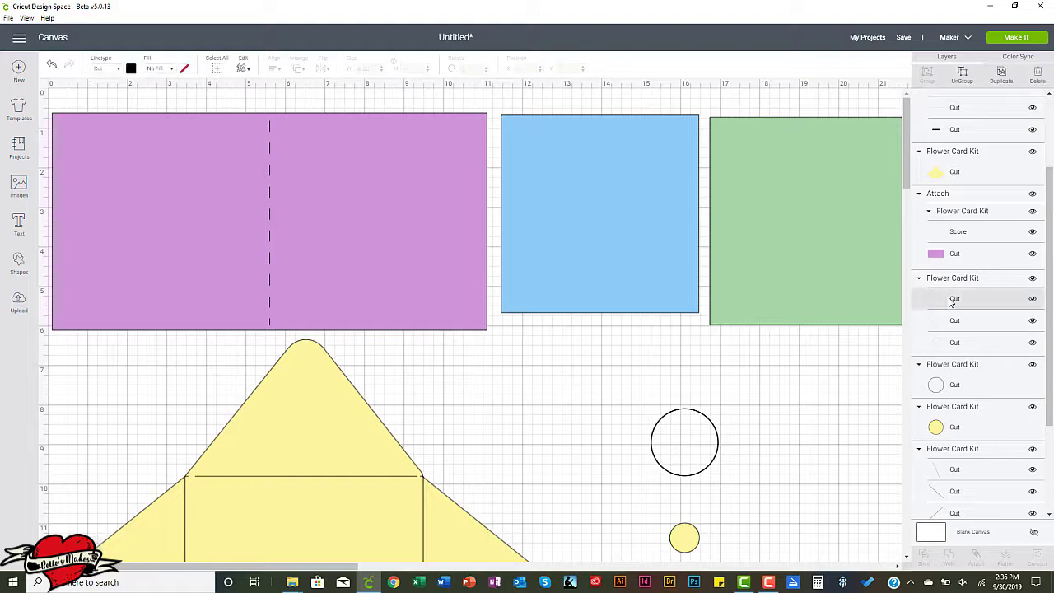
scroll(591, 397, "down", 3)
scroll(591, 396, "down", 1)
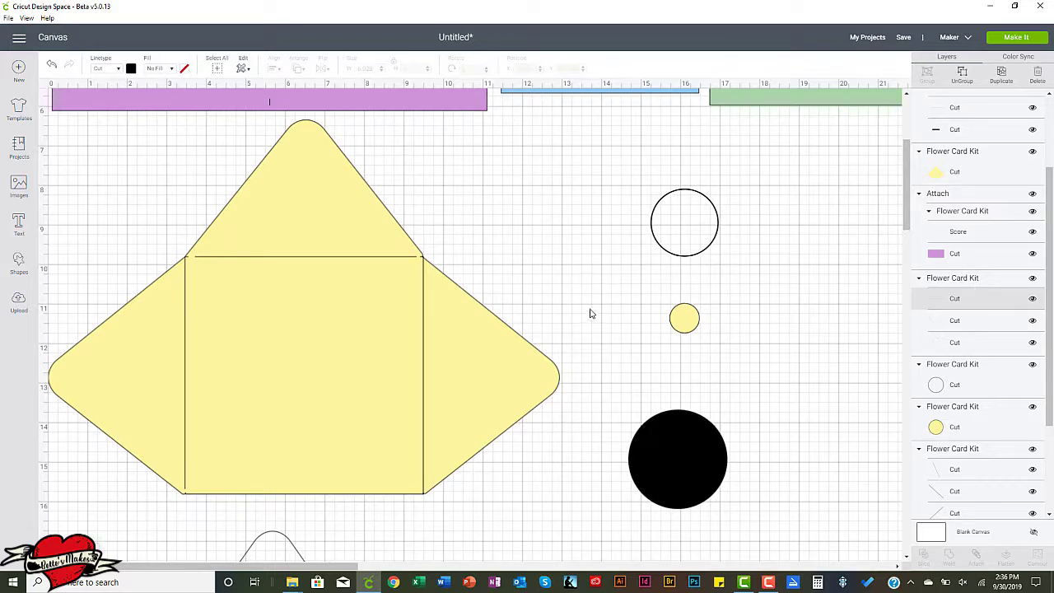
left_click(956, 172)
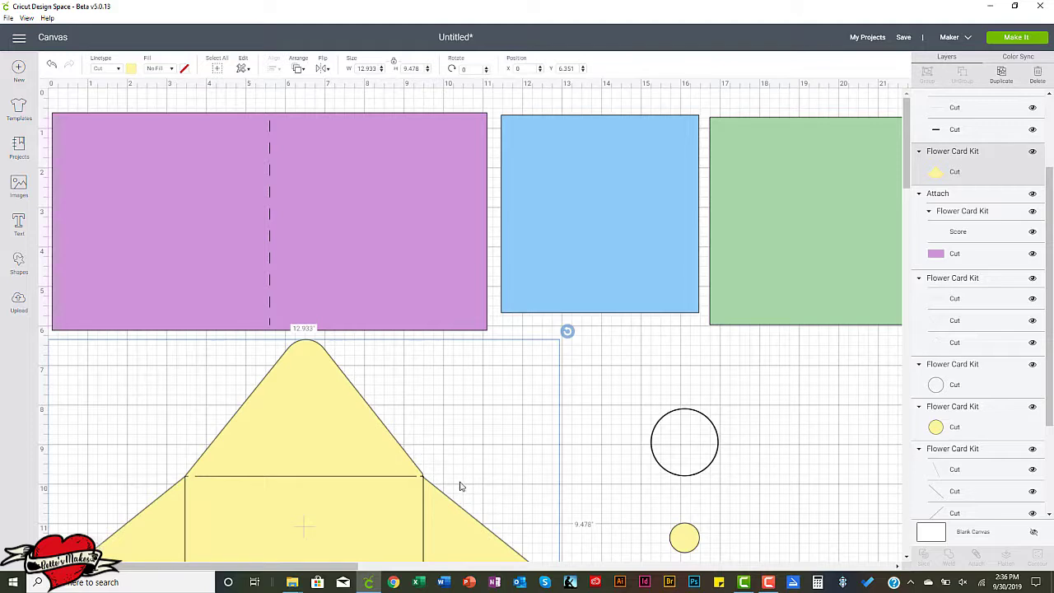
Set the linetype of the envelope's right vertical fold line to Score.
left_click(423, 534)
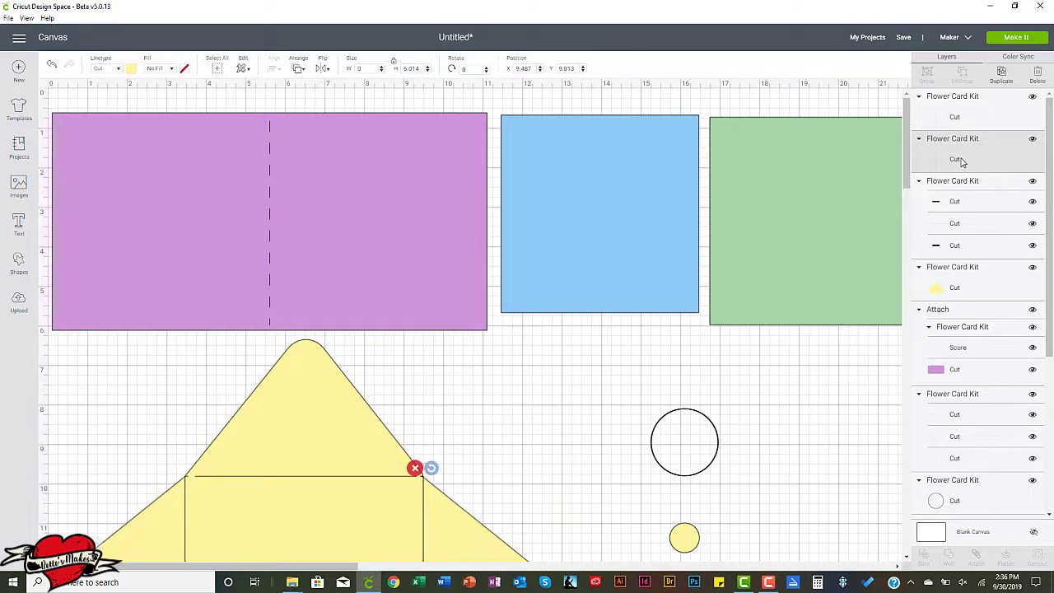
scroll(488, 434, "down", 5)
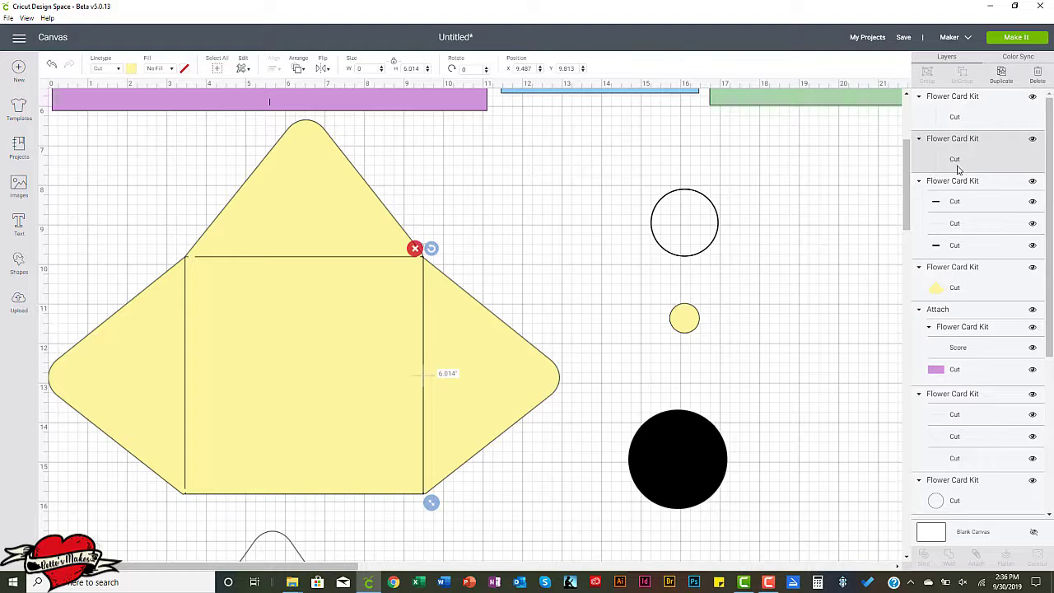
left_click(120, 70)
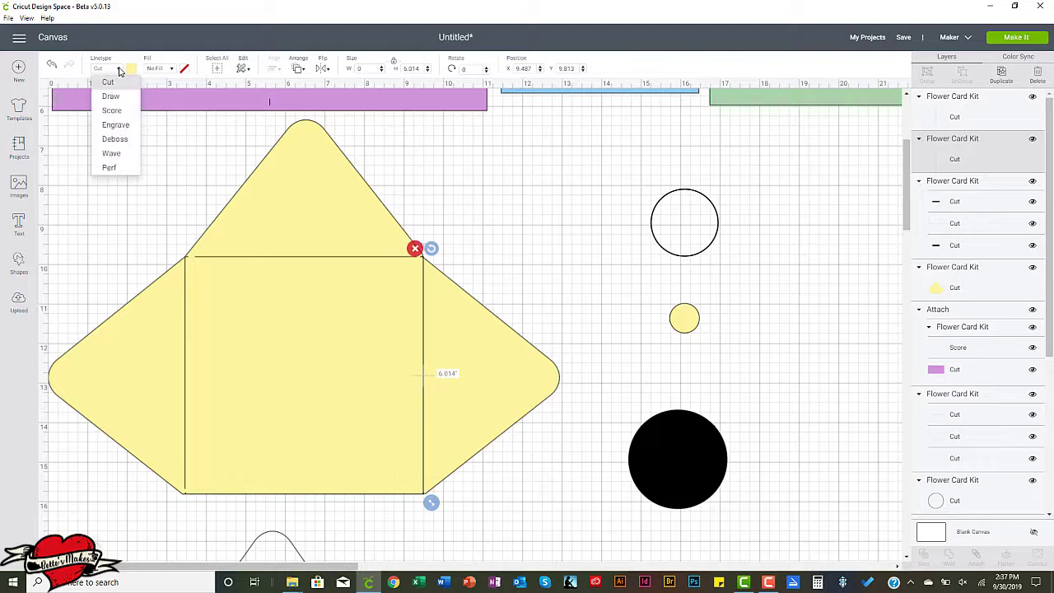
left_click(111, 110)
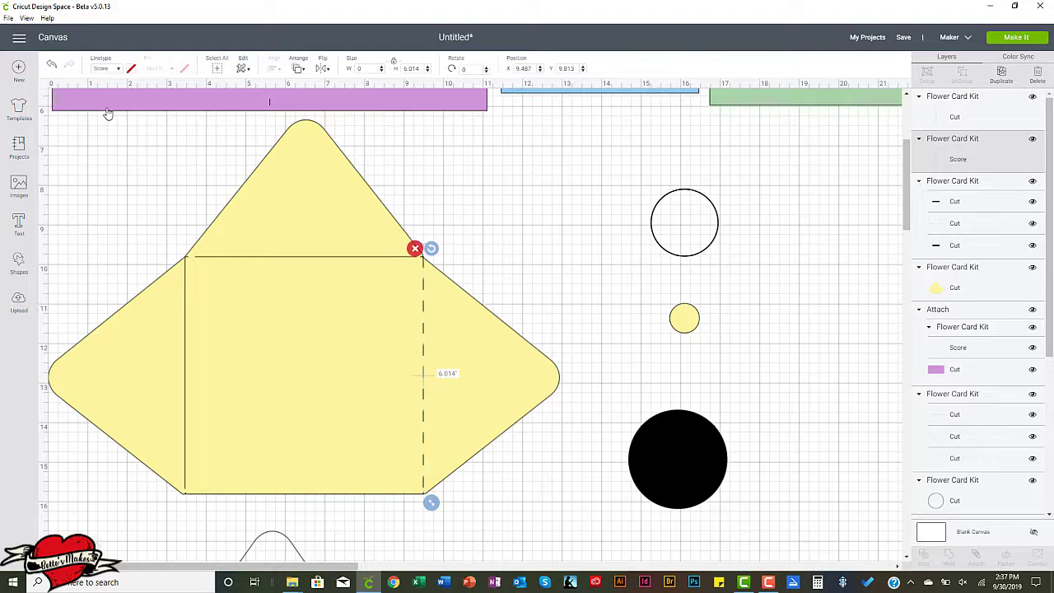
Set the linetype of the grouped horizontal fold line below the envelope's top flap to Score.
left_click(283, 261)
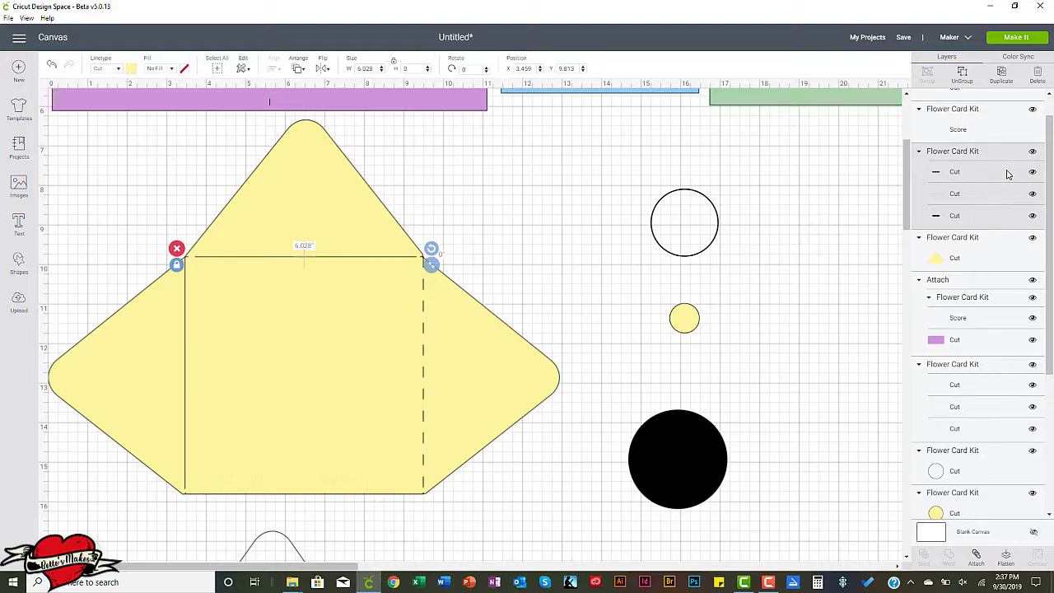
left_click(117, 69)
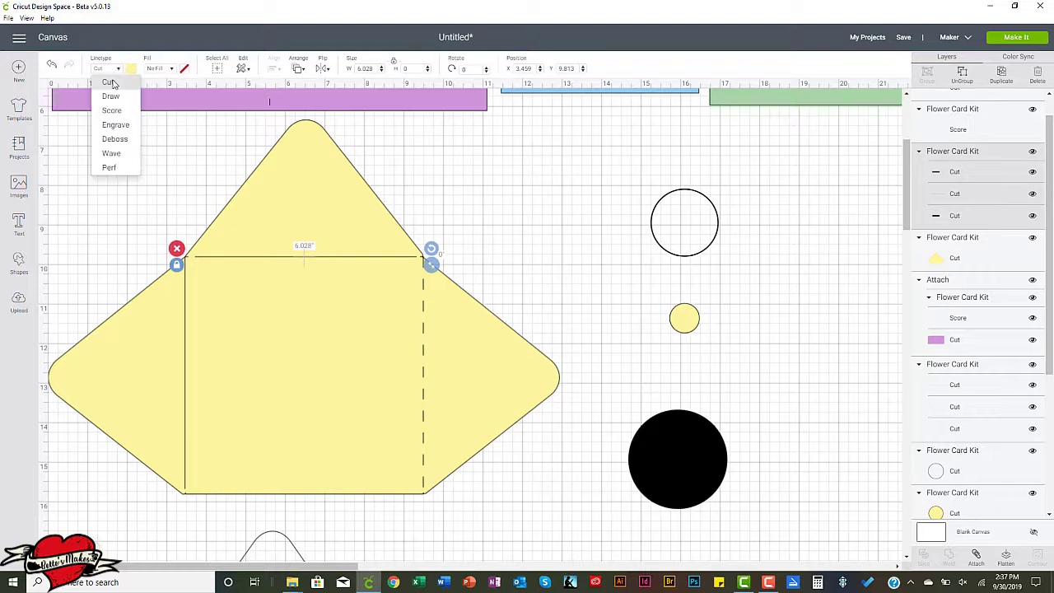
left_click(115, 99)
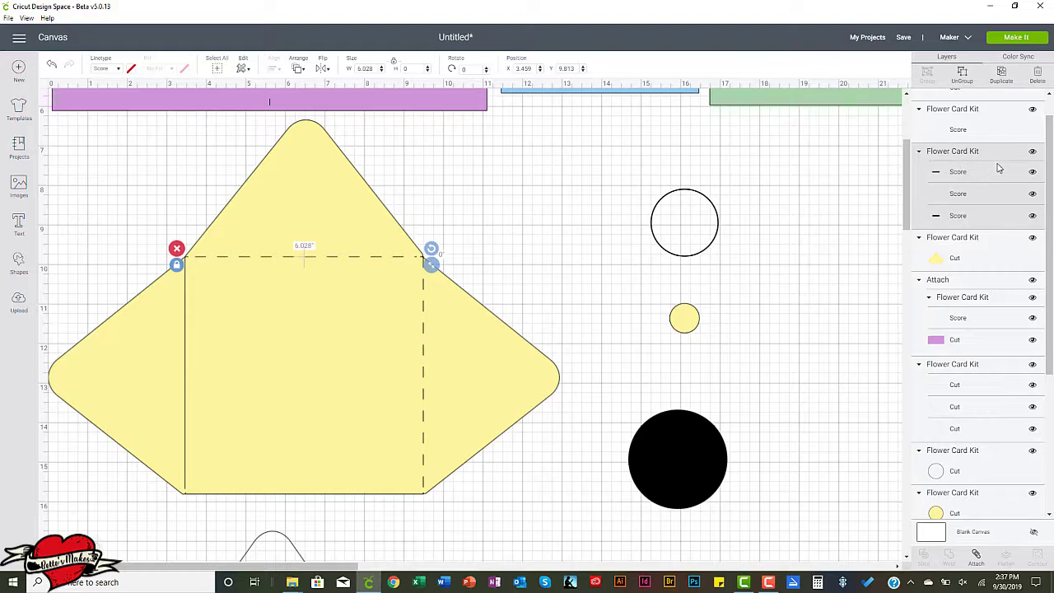
Delete the two extra short-dash score layers from the horizontal fold line's group, keeping only the middle layer.
left_click(964, 173)
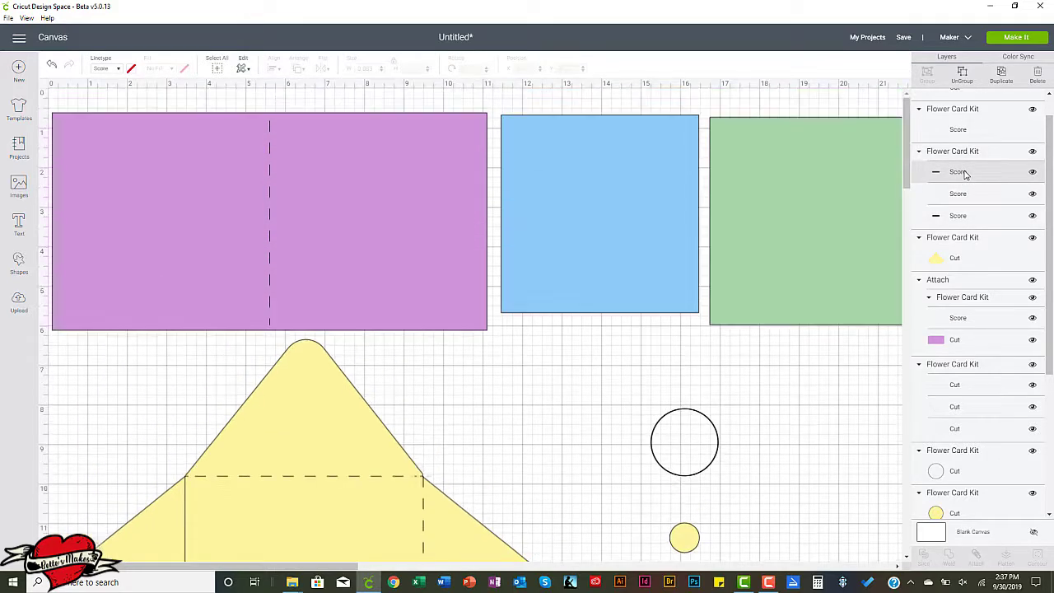
left_click(1037, 75)
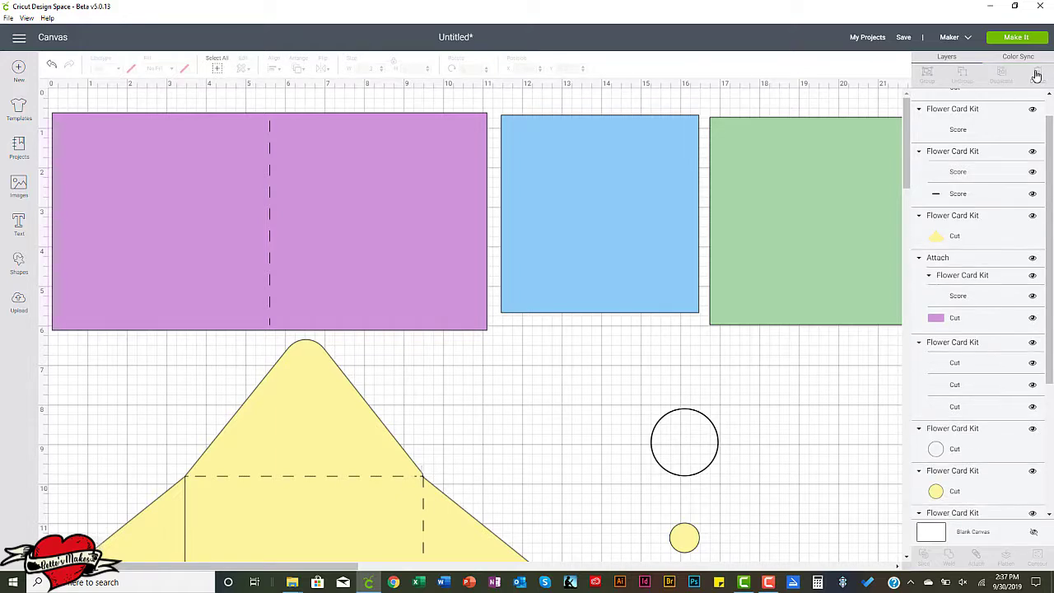
left_click(959, 196)
left_click(1037, 76)
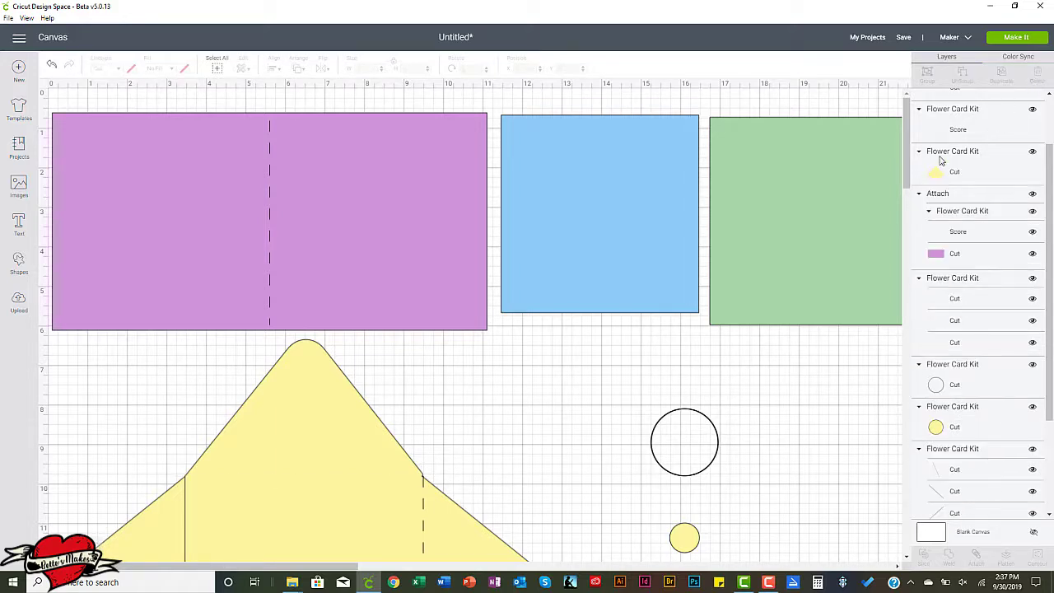
Set the linetype of the envelope's left vertical fold line to Score.
left_click(972, 132)
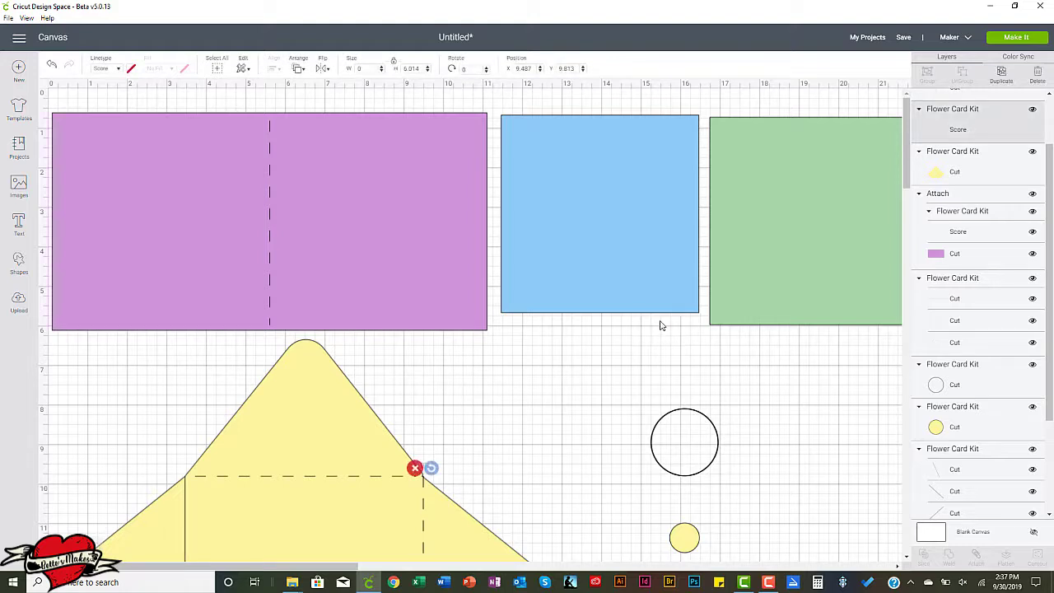
scroll(603, 347, "down", 5)
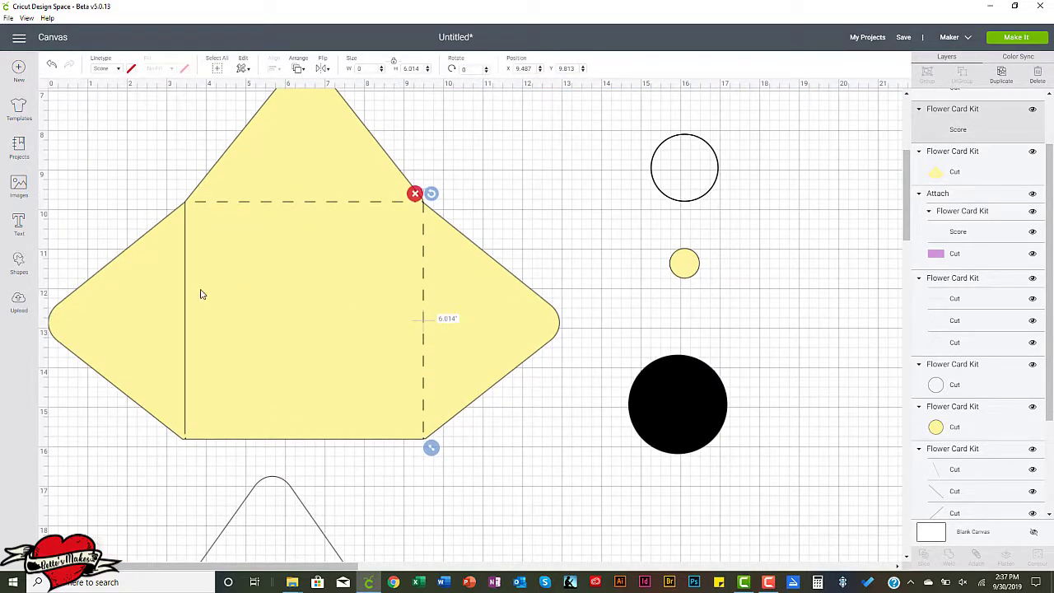
left_click(186, 312)
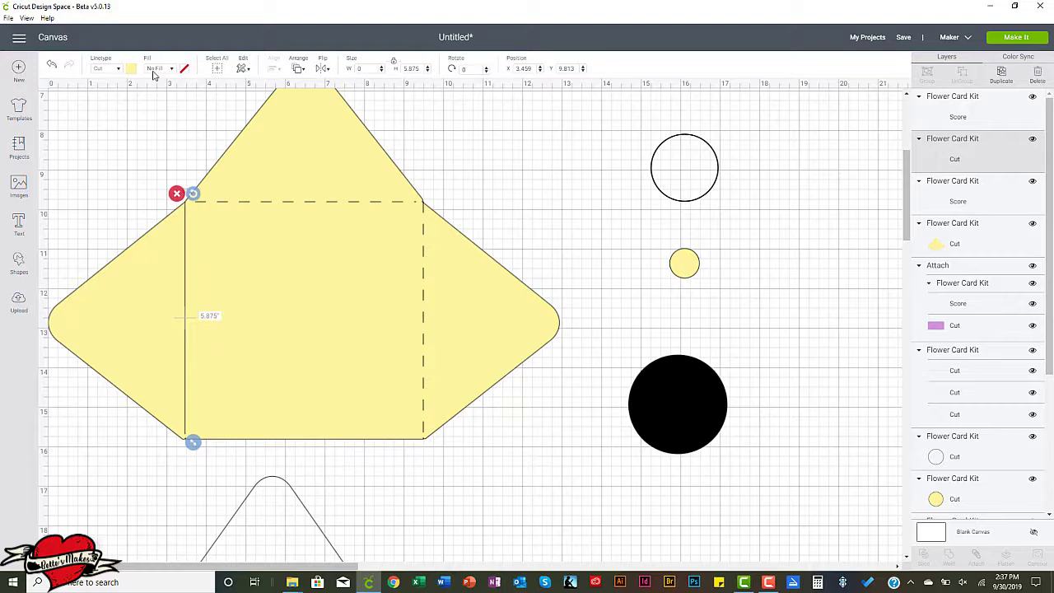
left_click(120, 70)
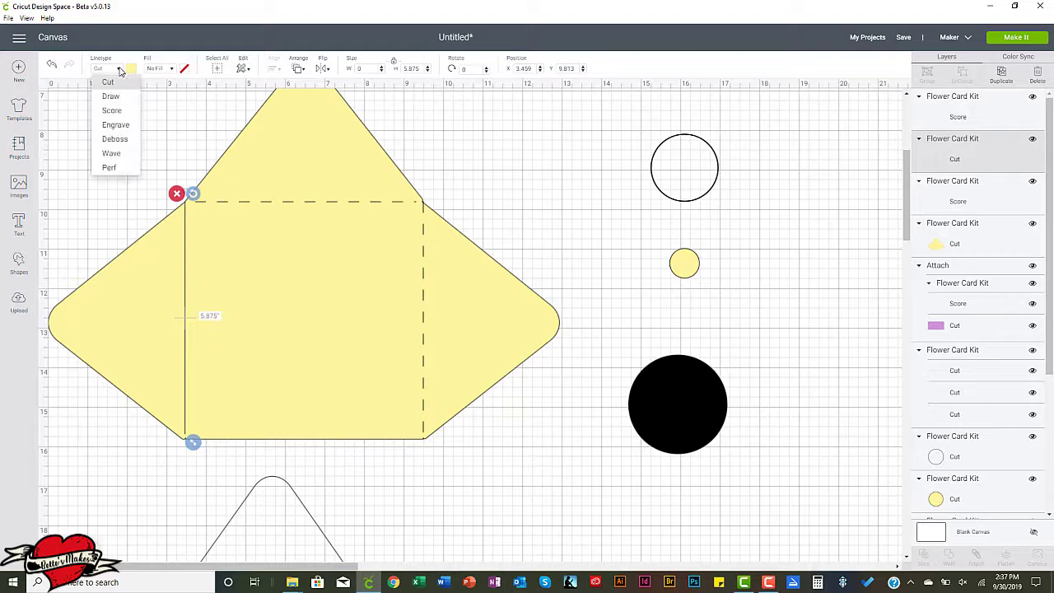
left_click(112, 114)
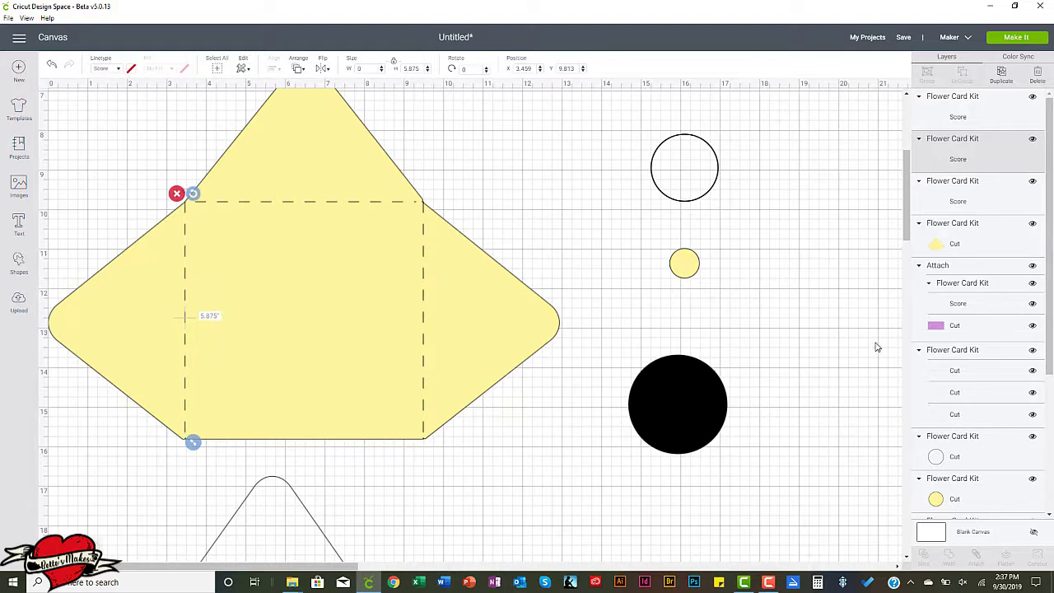
left_click(823, 313)
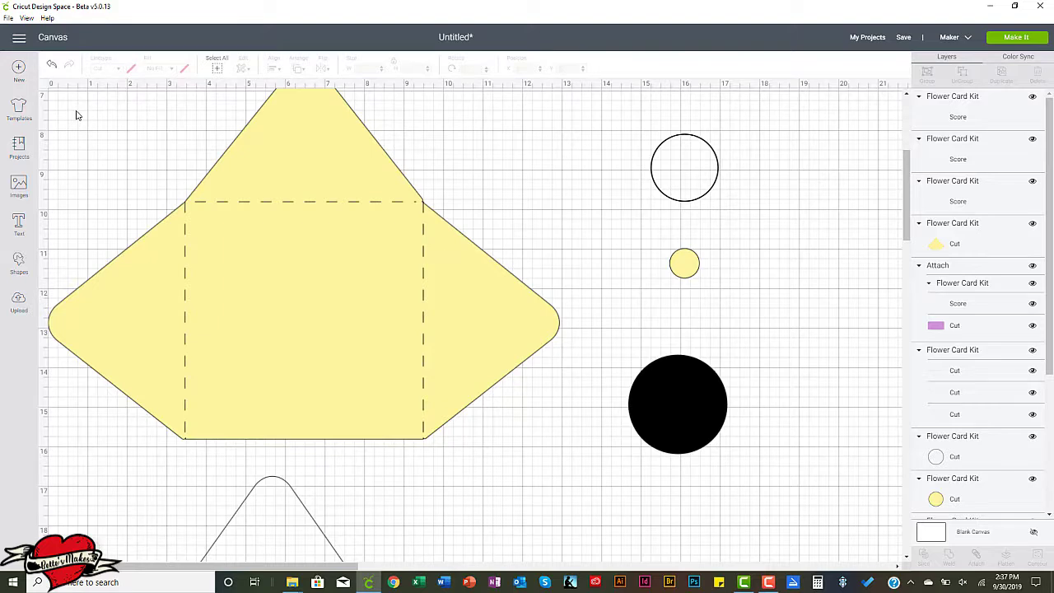
left_click_drag(79, 119, 172, 196)
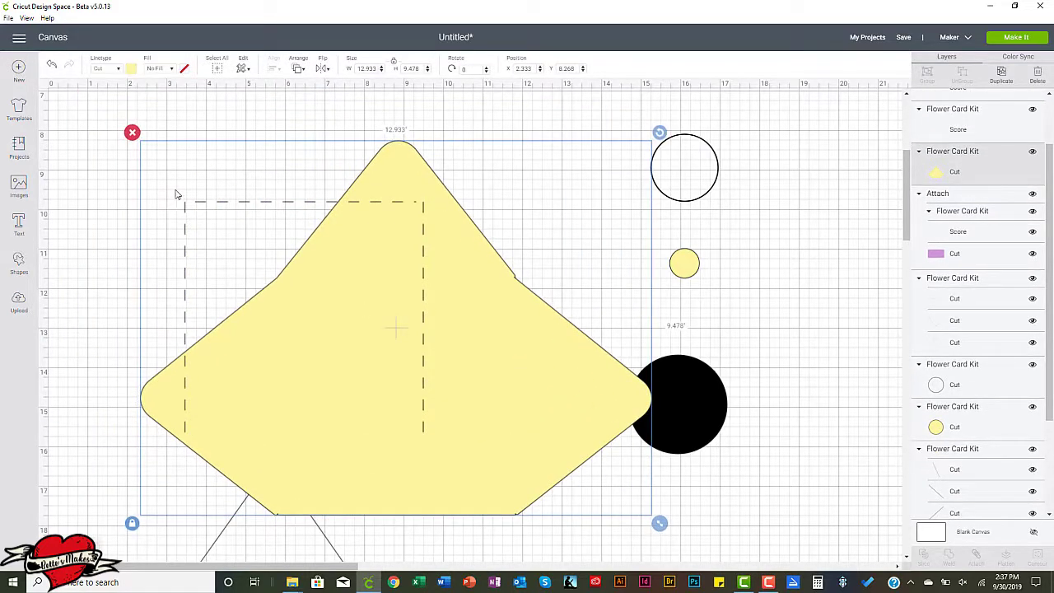
key("ctrl+z")
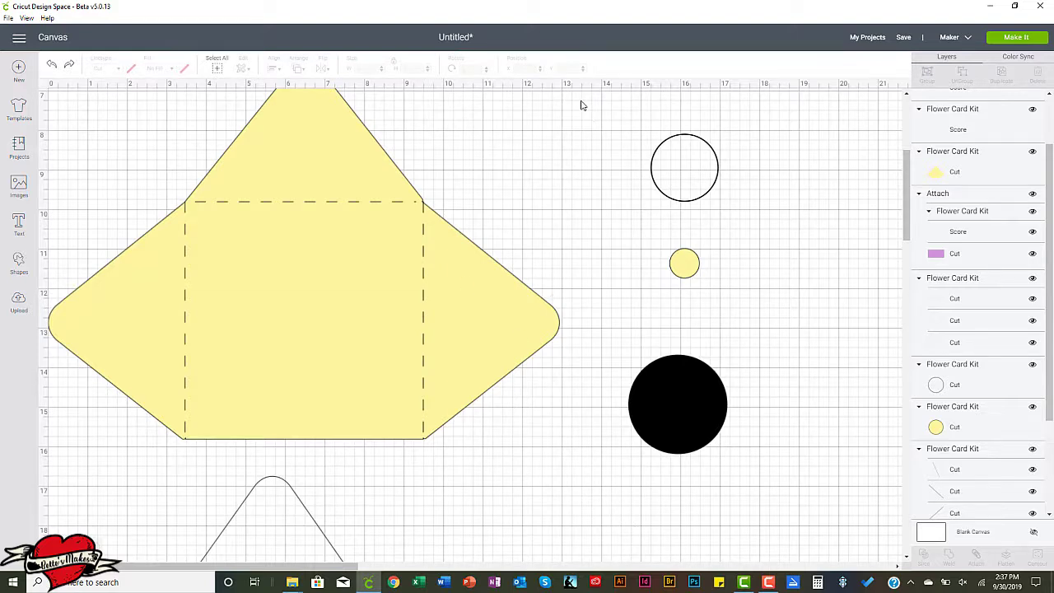
Group the large yellow envelope with its three score lines and attach them together.
left_click_drag(580, 103, 143, 334)
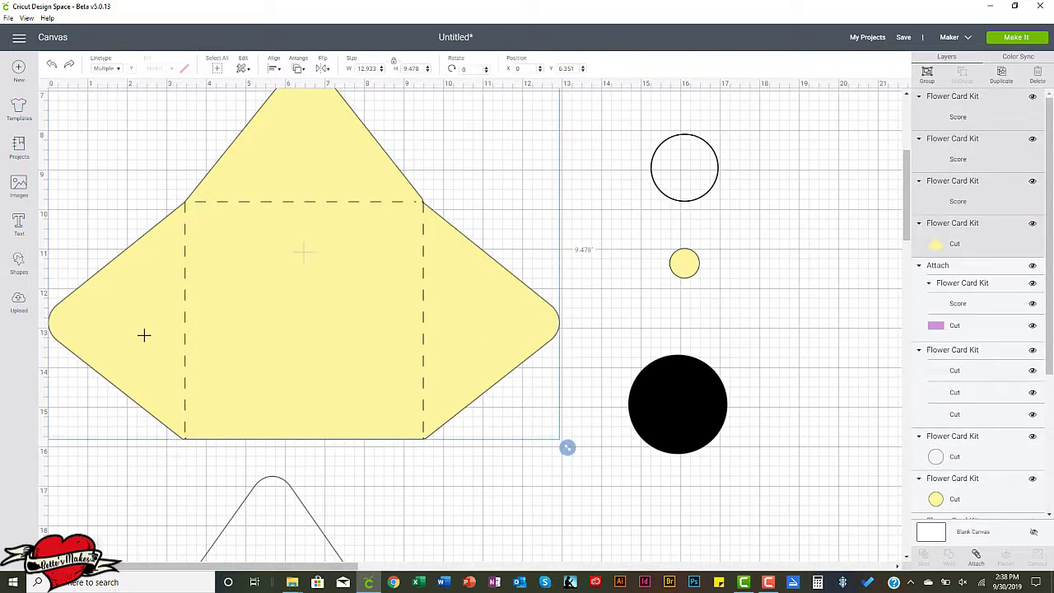
left_click(926, 73)
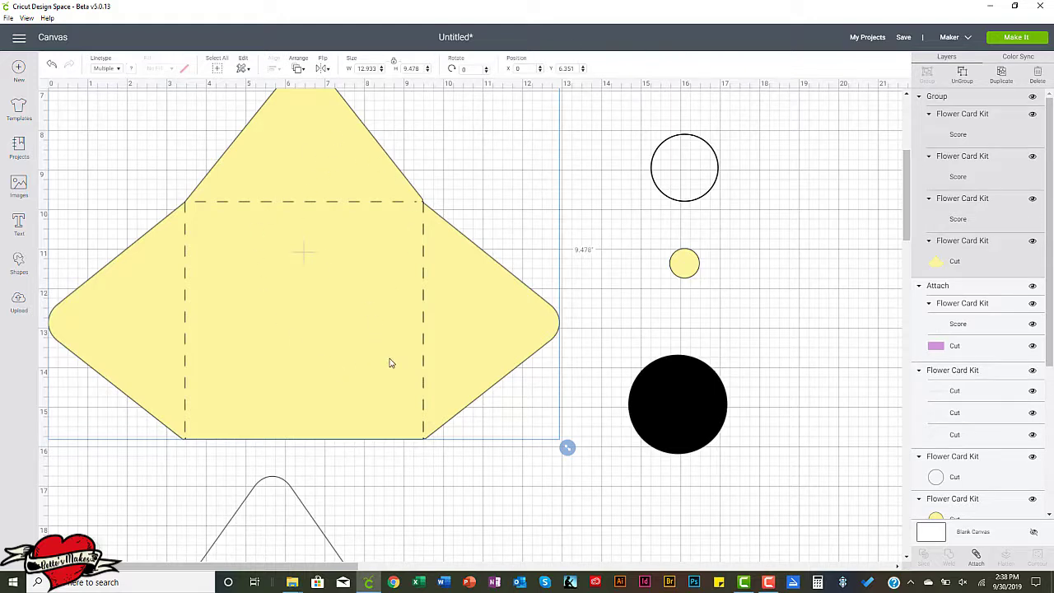
left_click(977, 558)
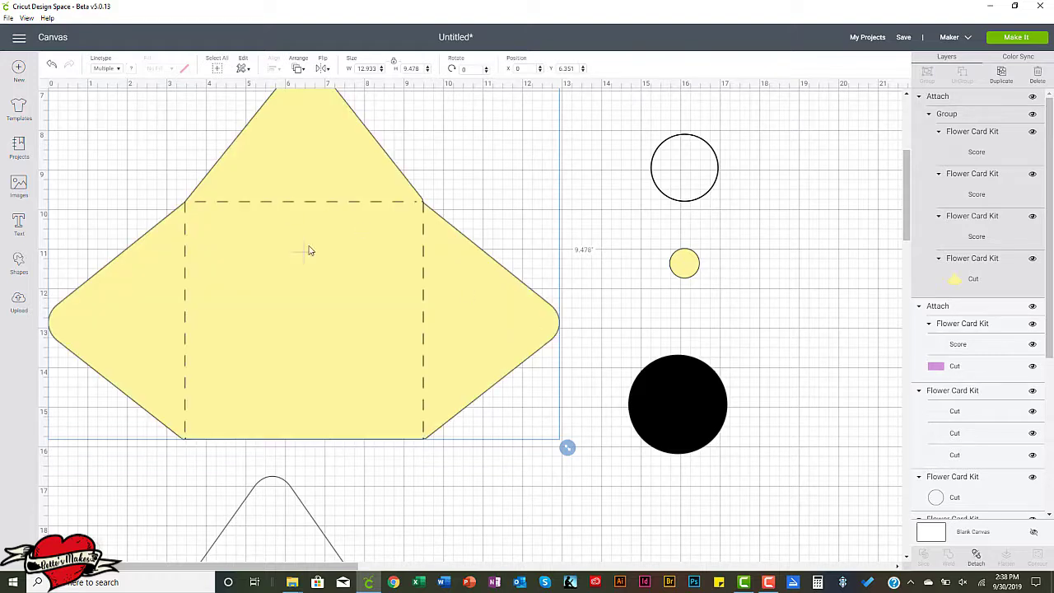
Recolor the grouped diamond-shaped piece below the envelope to the light yellow material color used for the envelope.
scroll(314, 247, "down", 7)
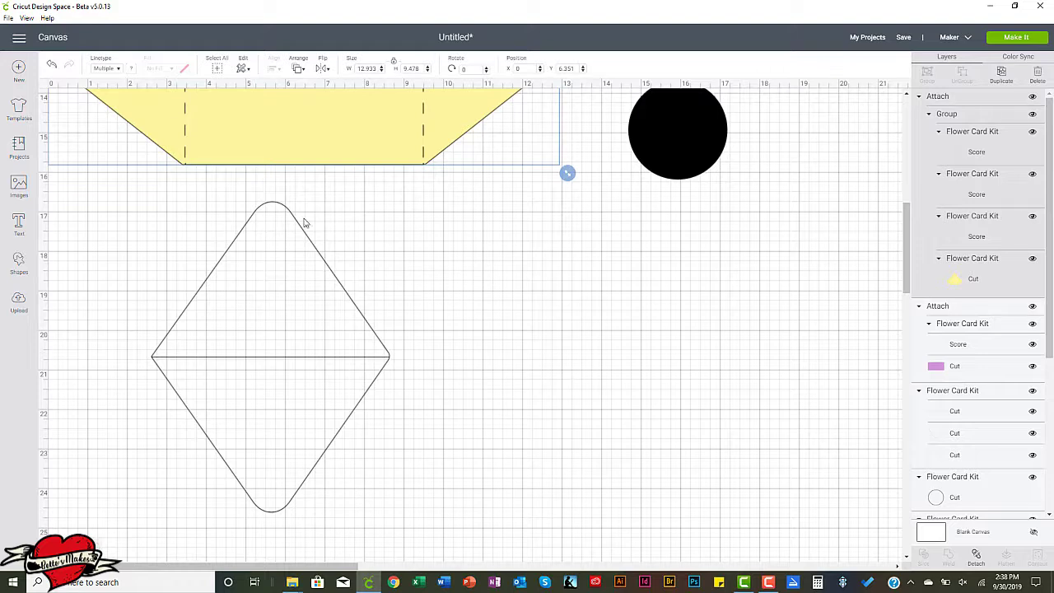
left_click(280, 288)
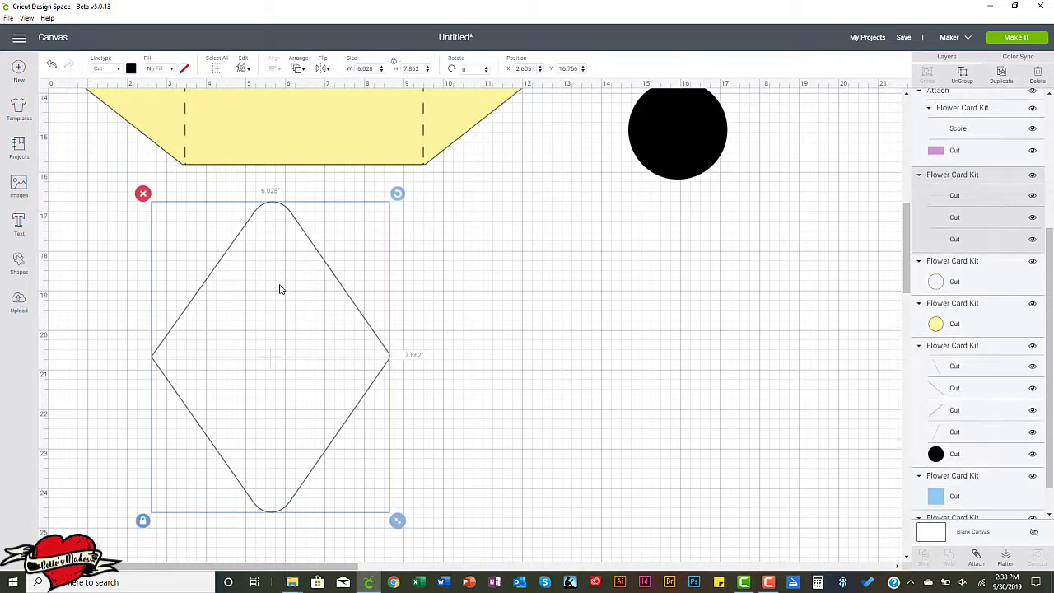
left_click(130, 69)
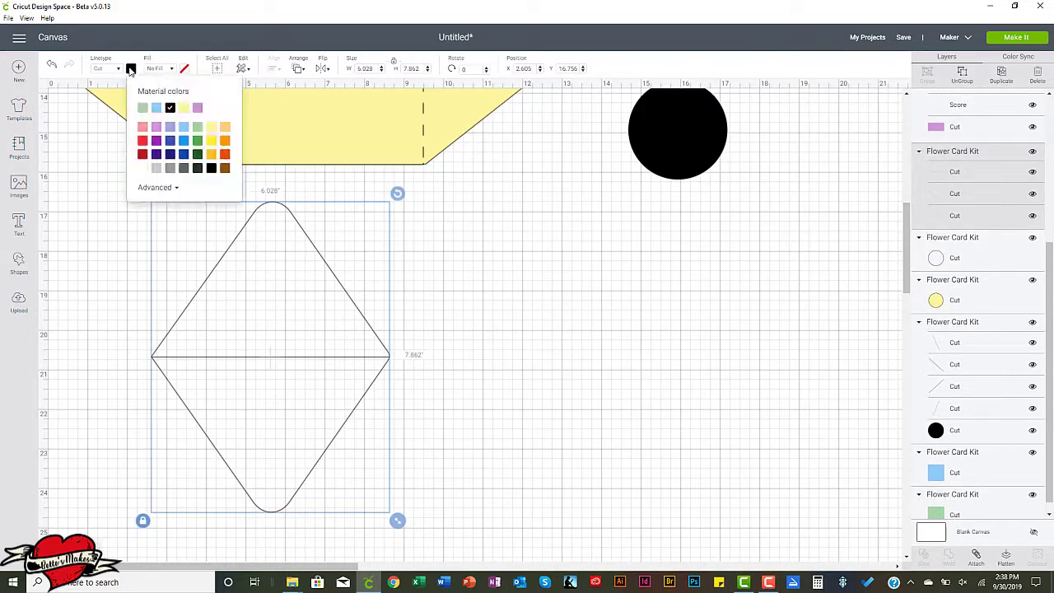
left_click(183, 110)
left_click(524, 363)
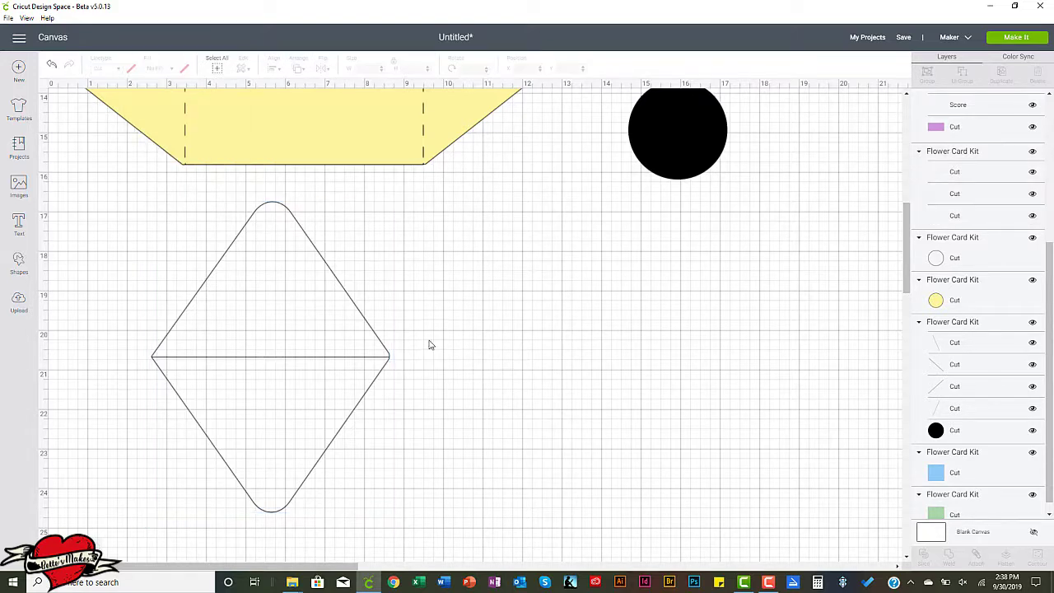
Set the linetype of the horizontal center line across the diamond-shaped piece to Score.
left_click(290, 359)
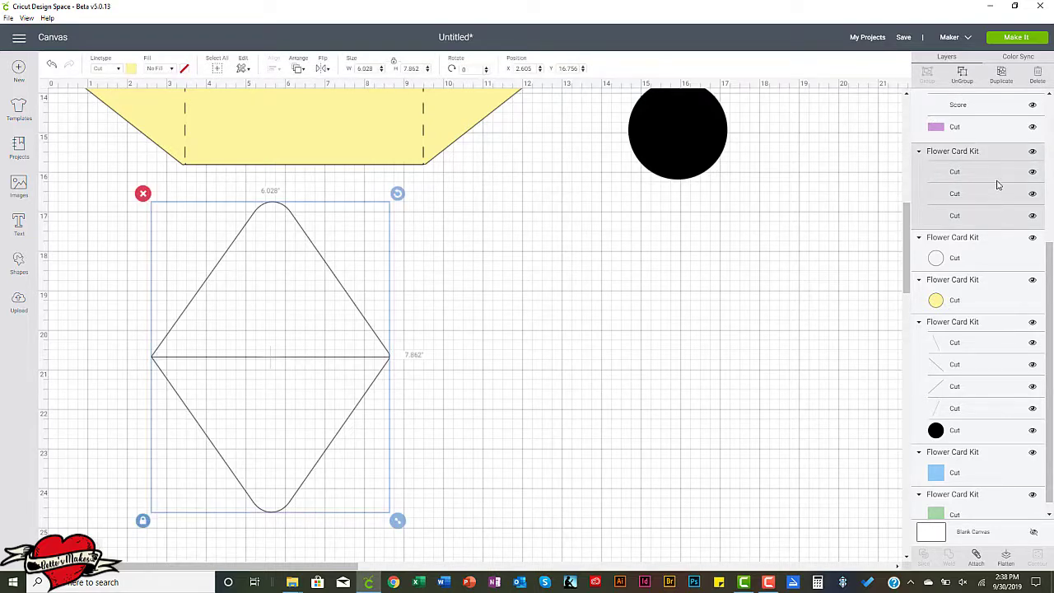
left_click(958, 219)
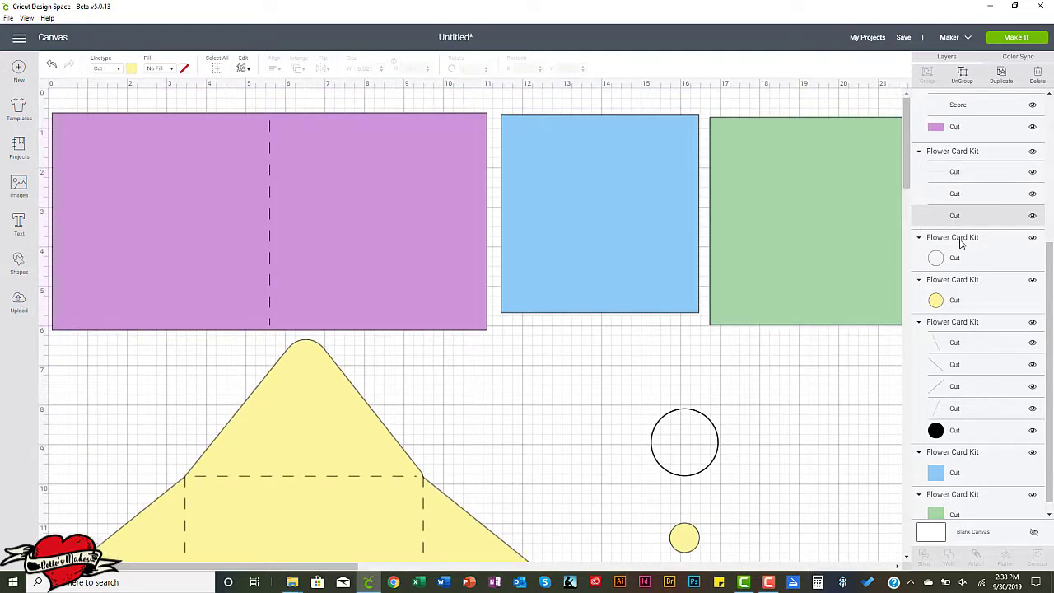
left_click(973, 194)
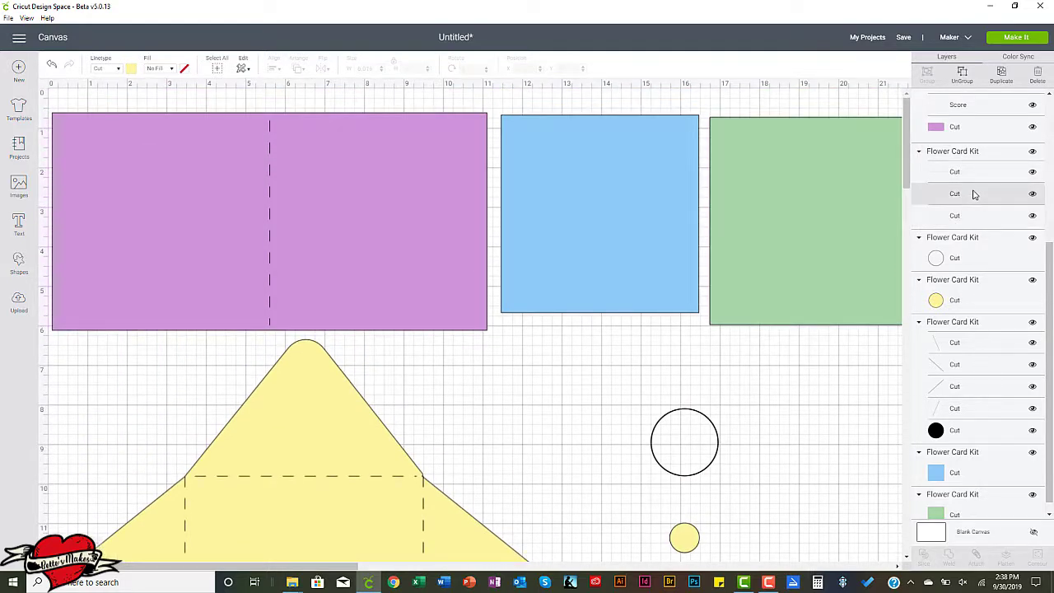
left_click(937, 172)
scroll(497, 391, "down", 10)
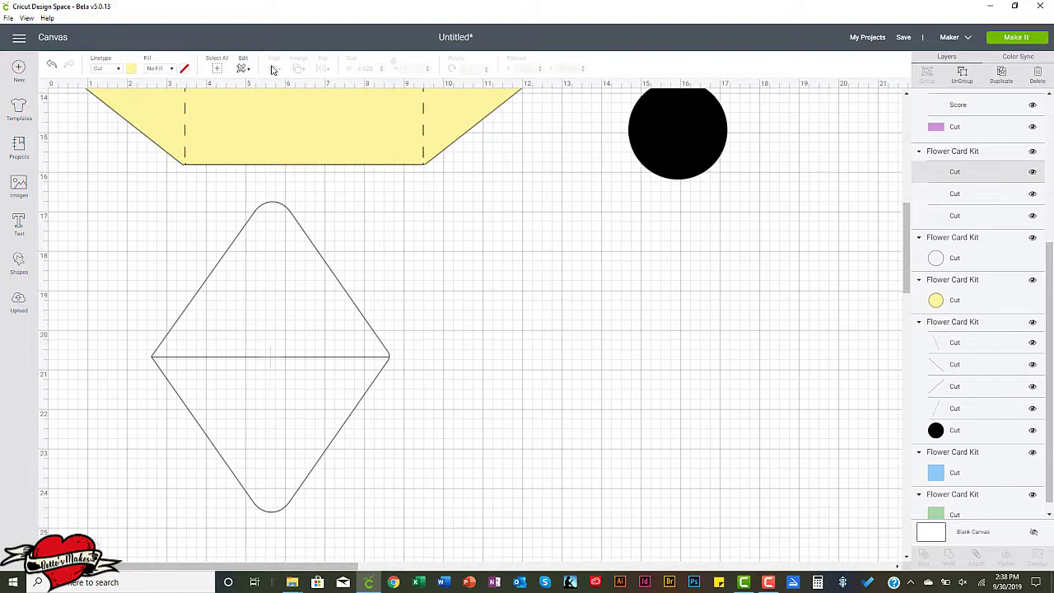
left_click(118, 69)
left_click(101, 111)
left_click(285, 311)
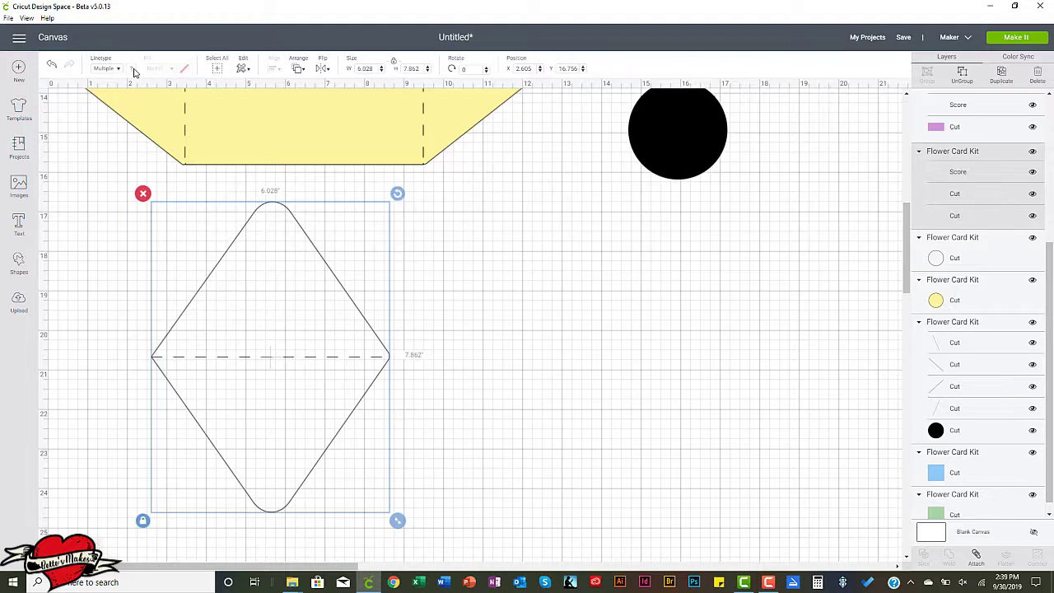
Recolor the black circle group to orange so its inner lines can be distinguished.
mouse_move(134, 71)
scroll(276, 284, "up", 7)
scroll(278, 285, "down", 3)
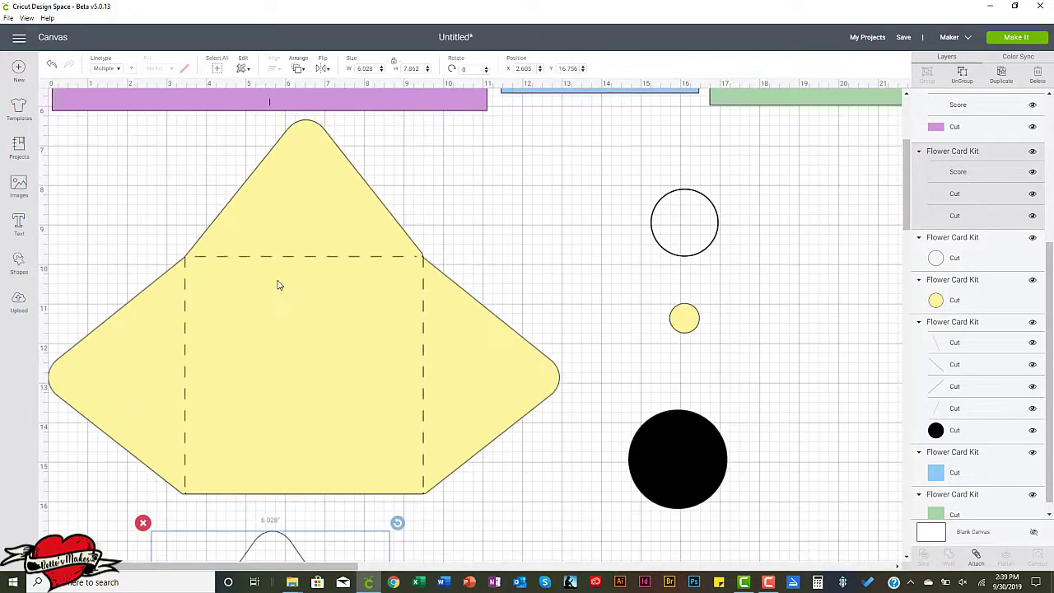
scroll(277, 285, "down", 3)
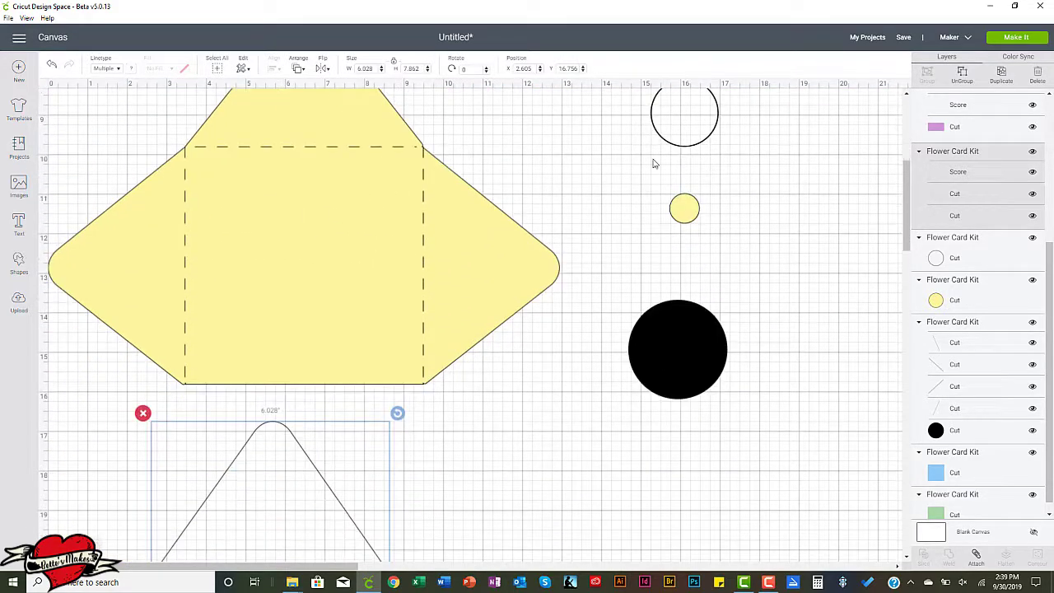
left_click(675, 349)
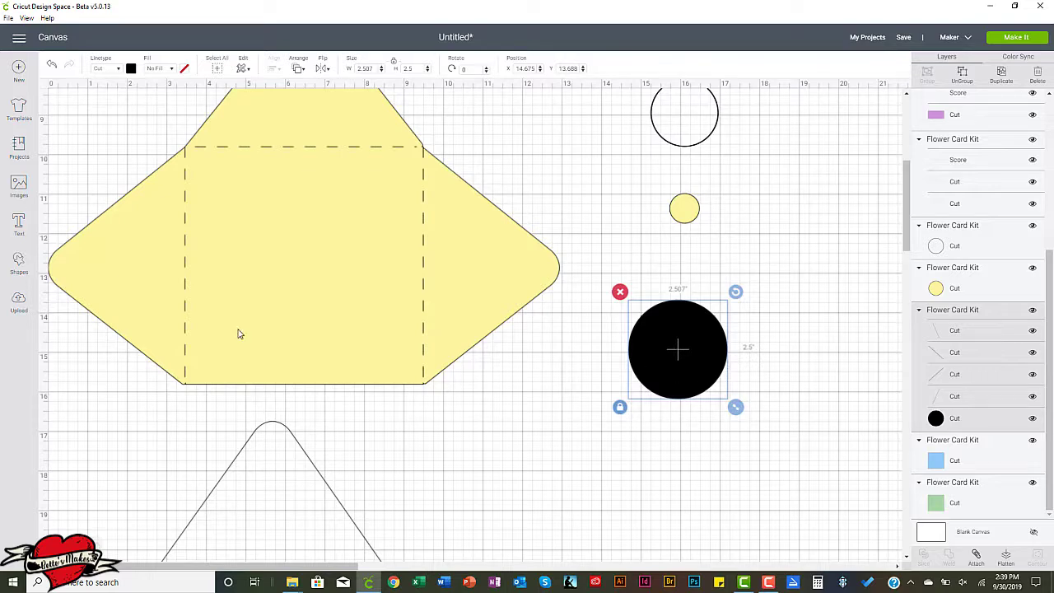
left_click(131, 69)
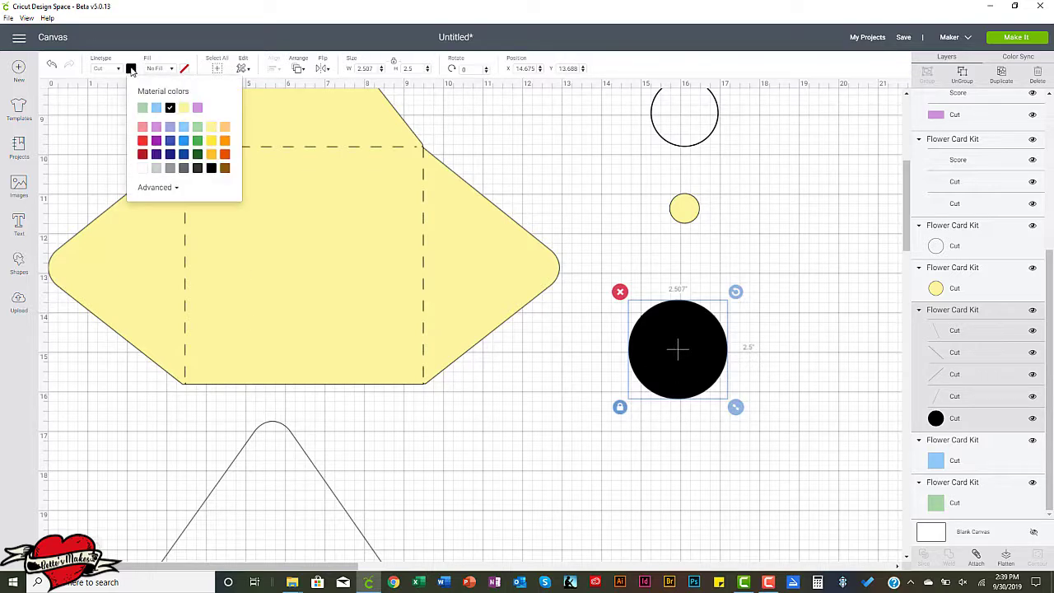
left_click(226, 142)
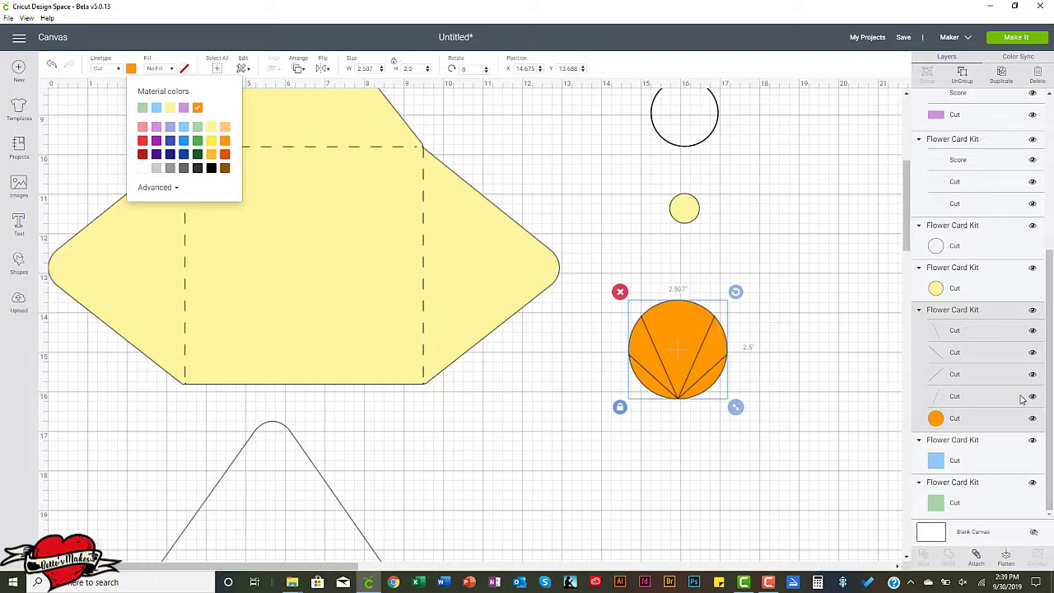
Set the linetype of all four slanted line layers in the orange circle's group to Score.
left_click(980, 330)
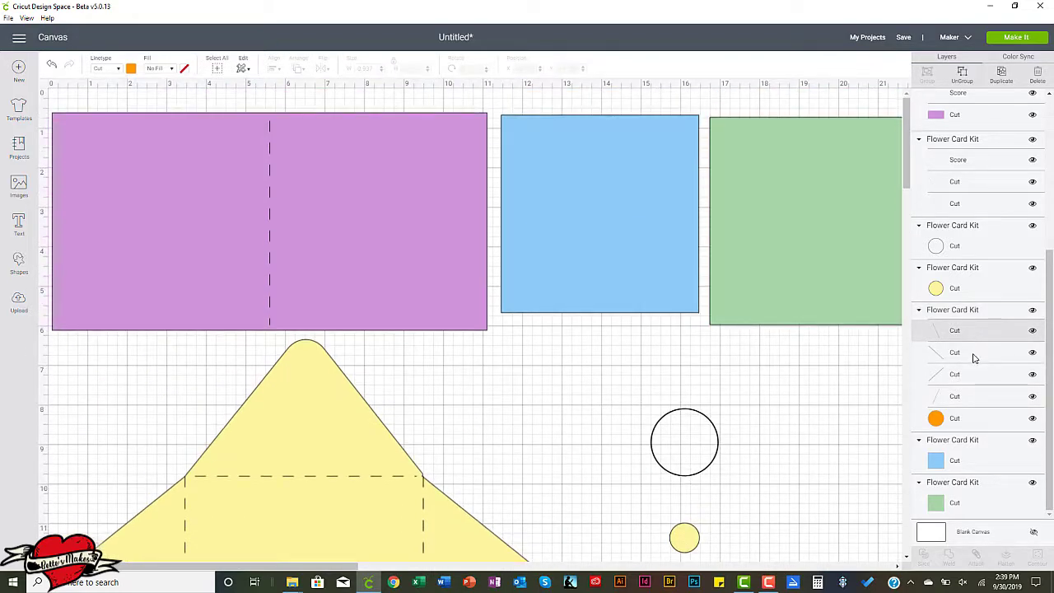
left_click(975, 356, "shift")
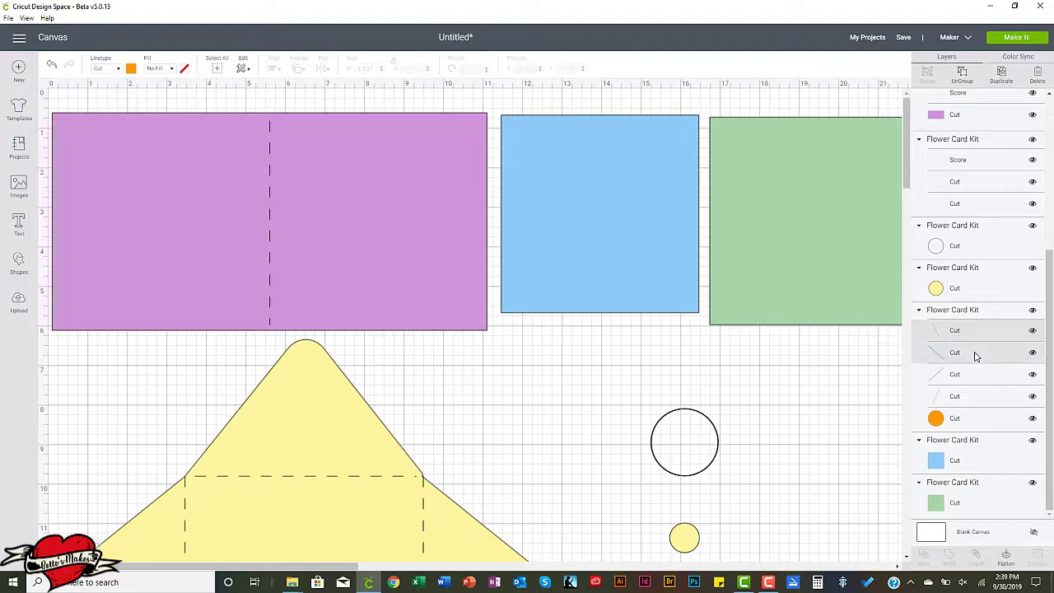
left_click(978, 377, "shift")
left_click(980, 399, "shift")
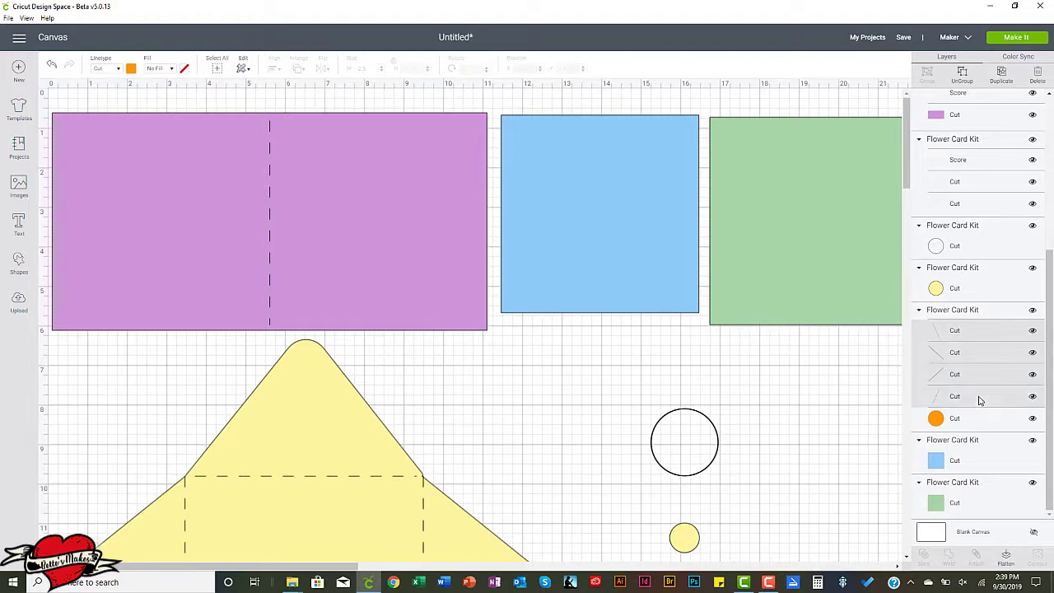
scroll(797, 407, "down", 4)
scroll(797, 407, "down", 3)
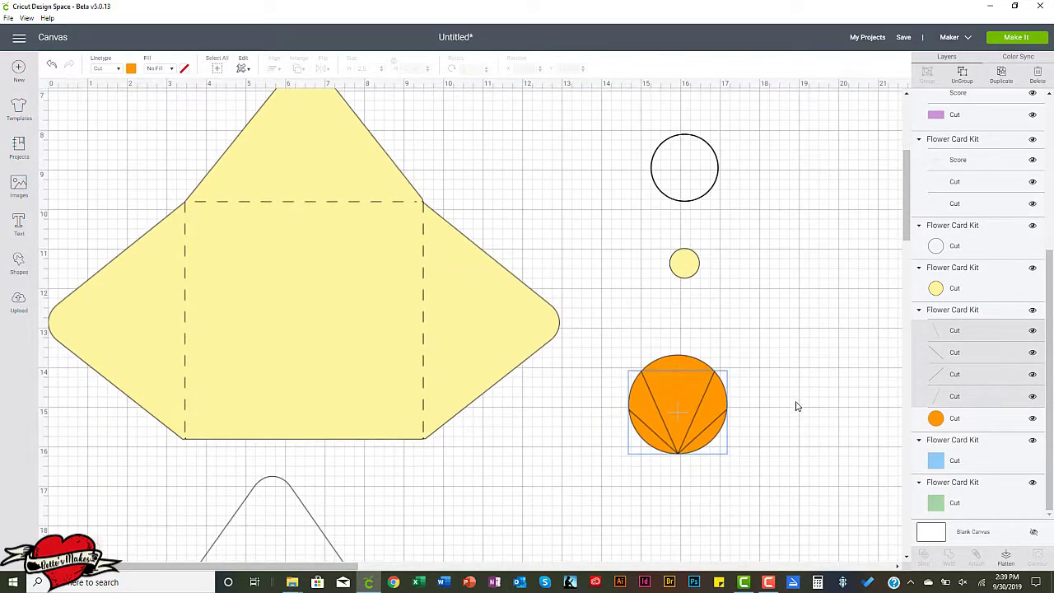
scroll(797, 352, "down", 3)
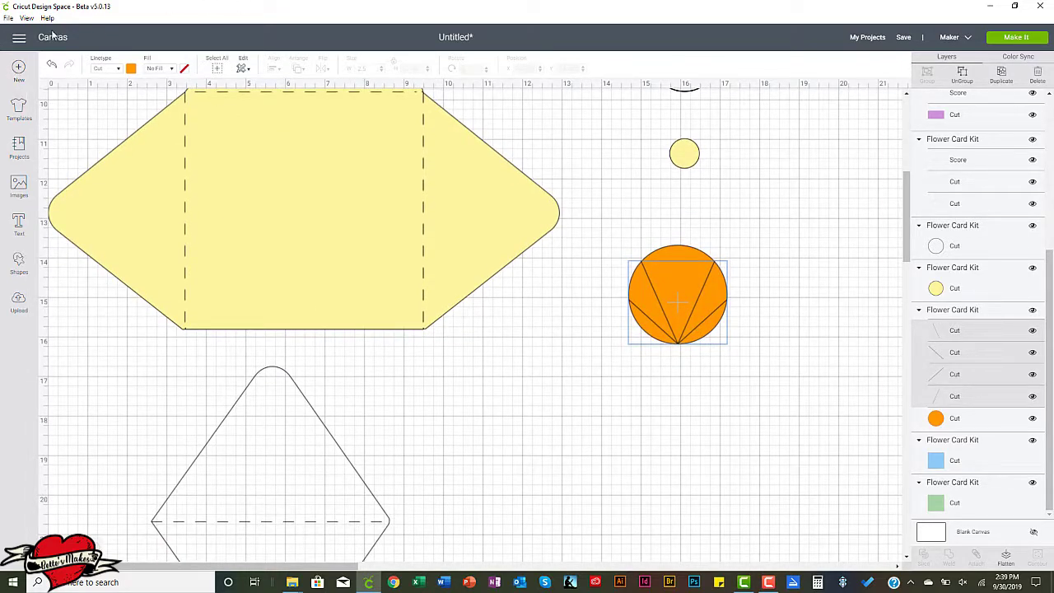
left_click(119, 70)
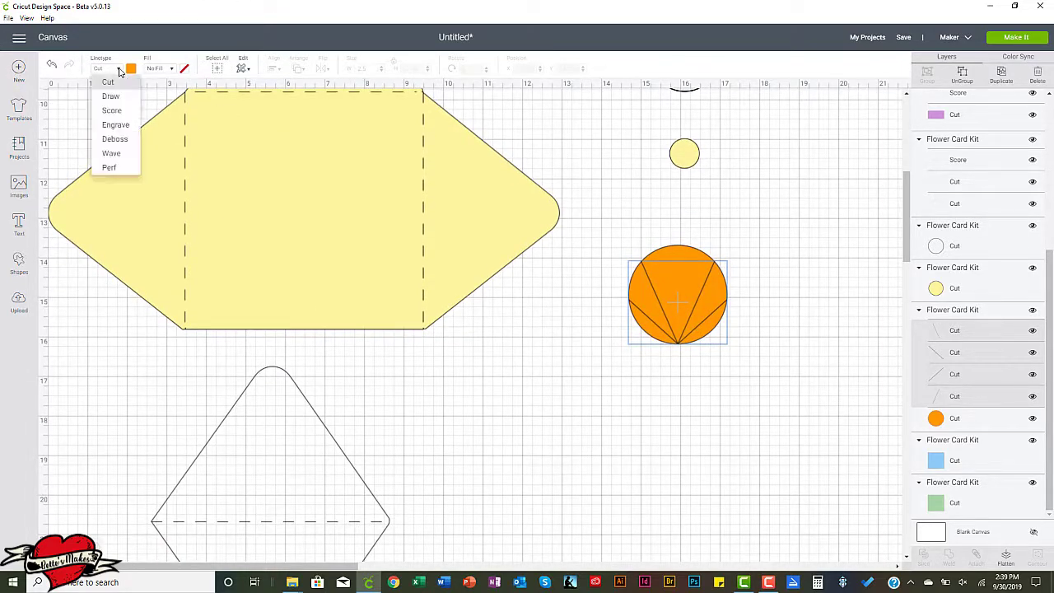
left_click(109, 110)
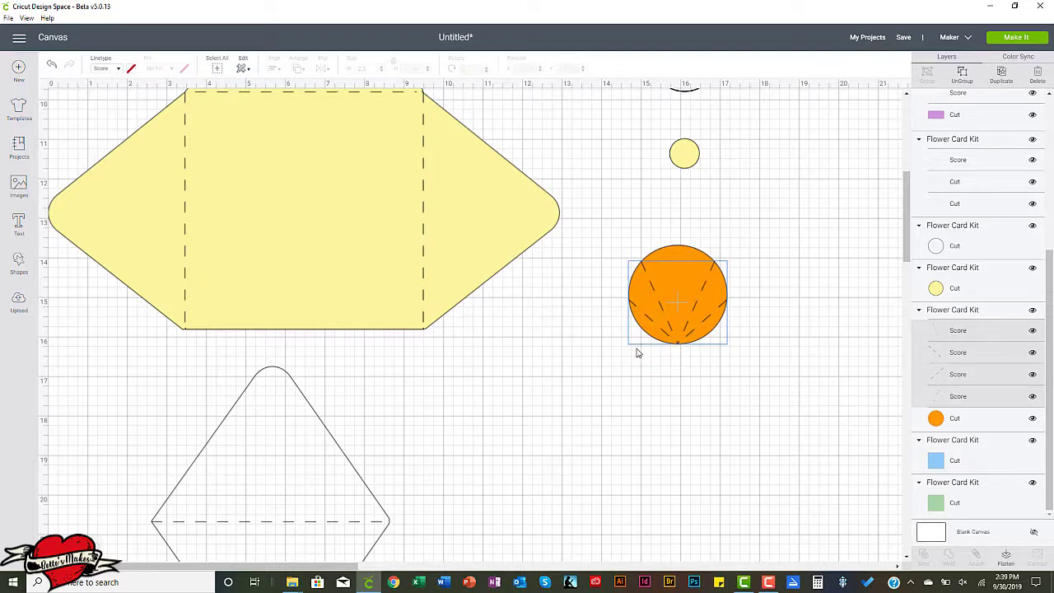
left_click(619, 430)
Attach the four score lines to the orange circle.
scroll(478, 371, "up", 5)
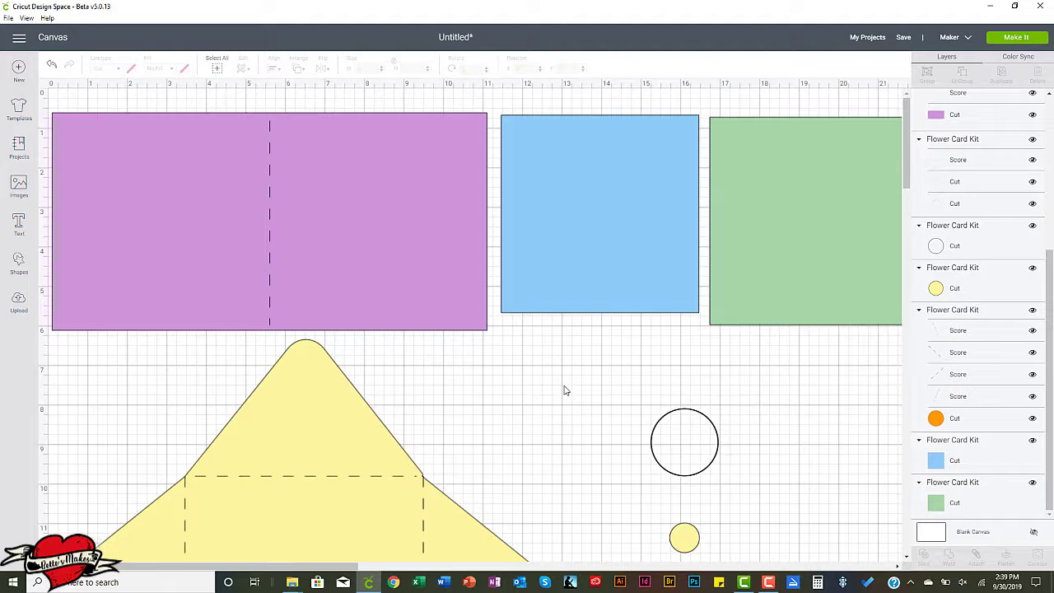
scroll(565, 388, "down", 6)
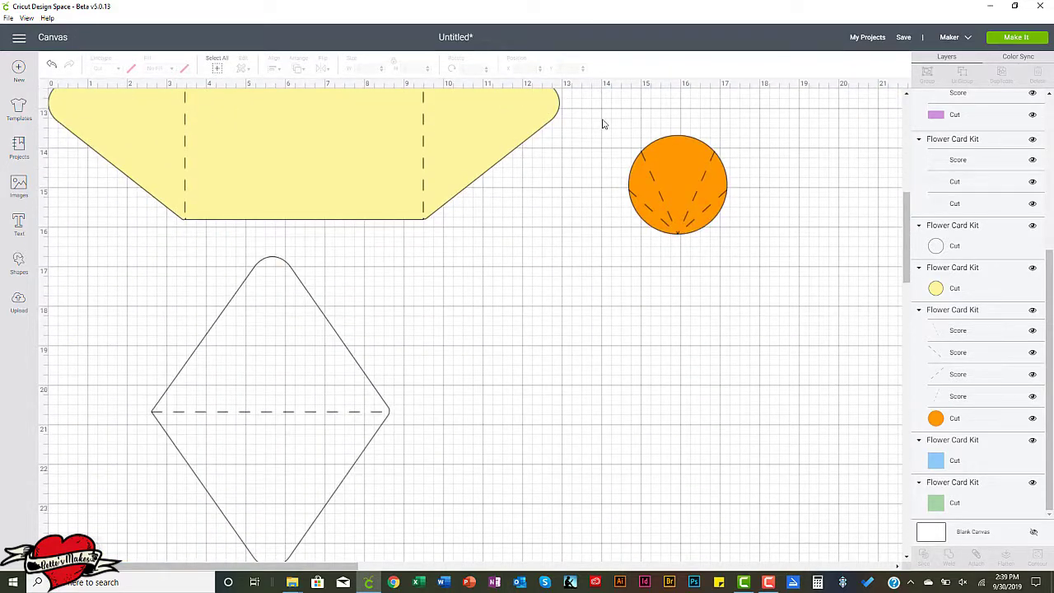
left_click_drag(601, 115, 759, 266)
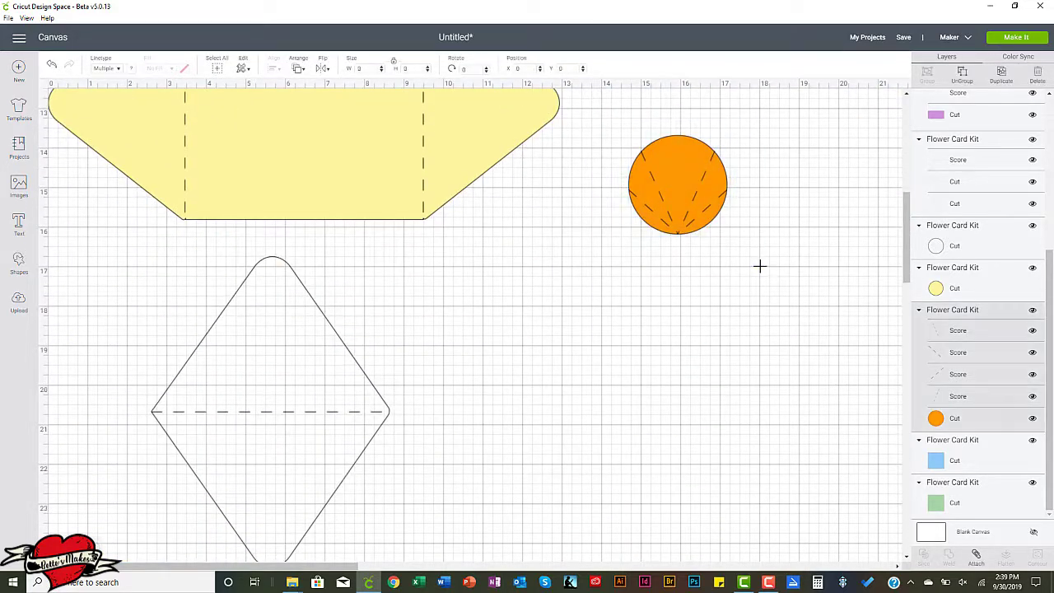
left_click(975, 556)
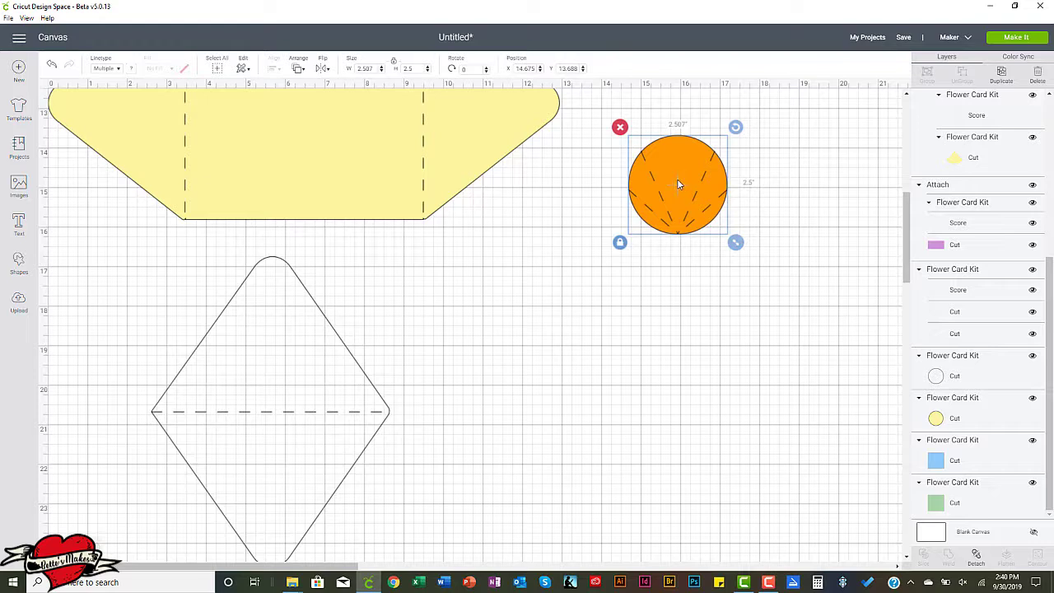
Duplicate the attached orange circle seven times to make a set of eight flower petals.
left_click(1001, 76)
left_click(1001, 76)
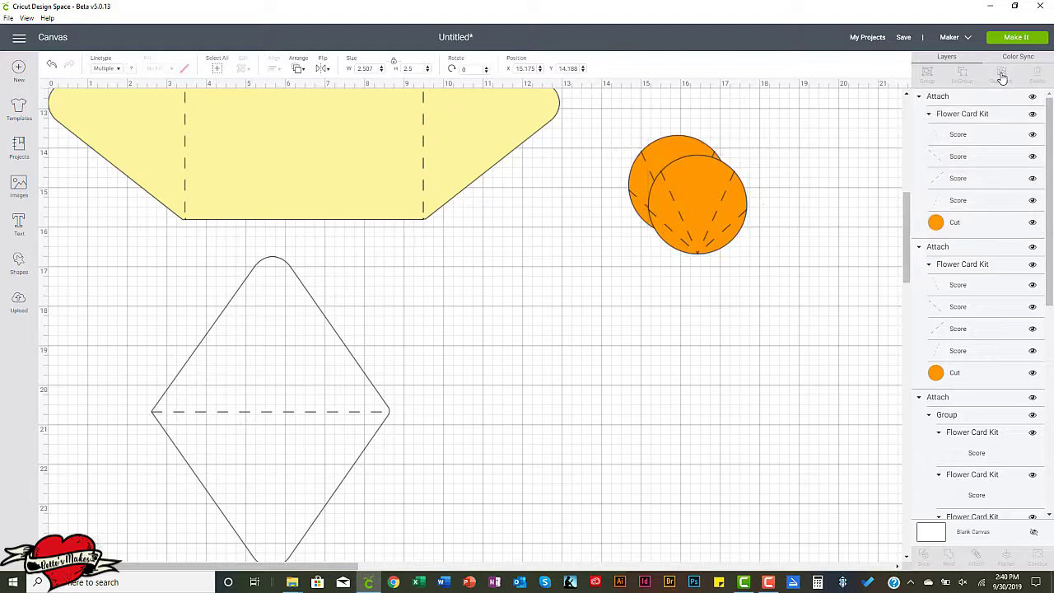
left_click(1001, 76)
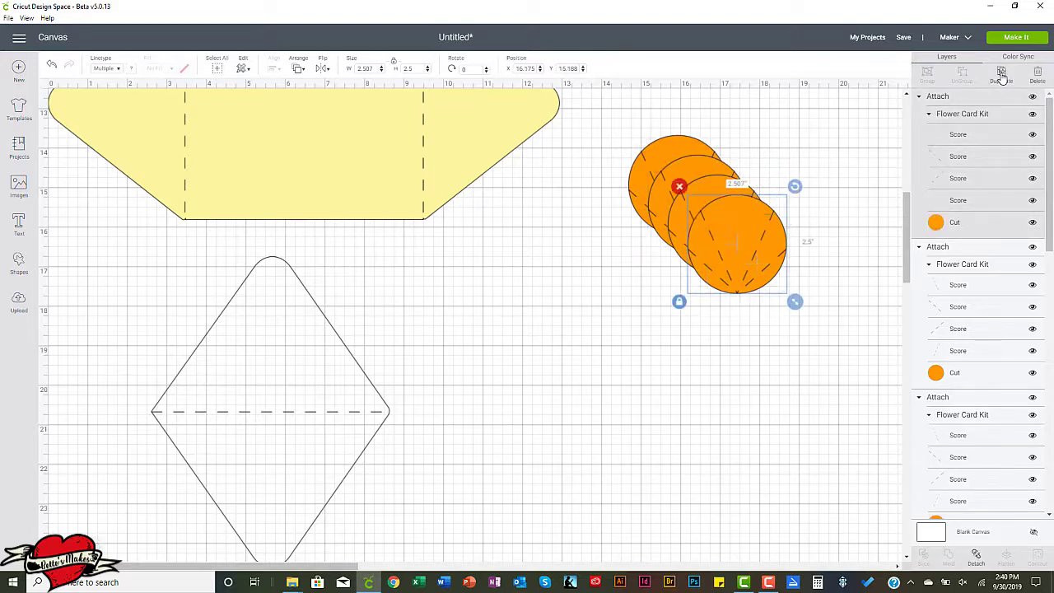
left_click(1001, 76)
left_click(1001, 76)
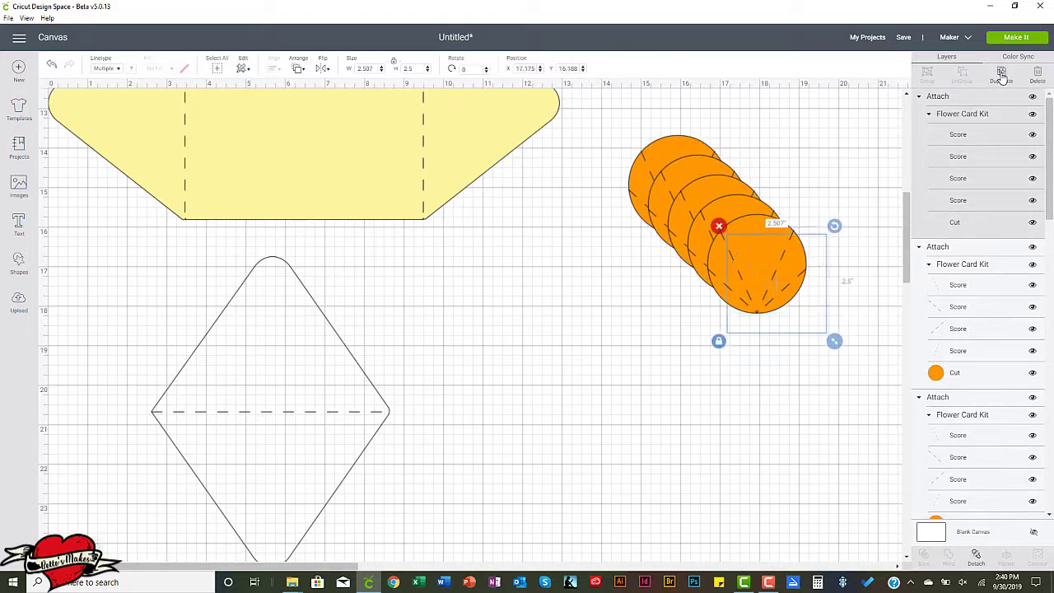
left_click(1001, 76)
left_click(1001, 76)
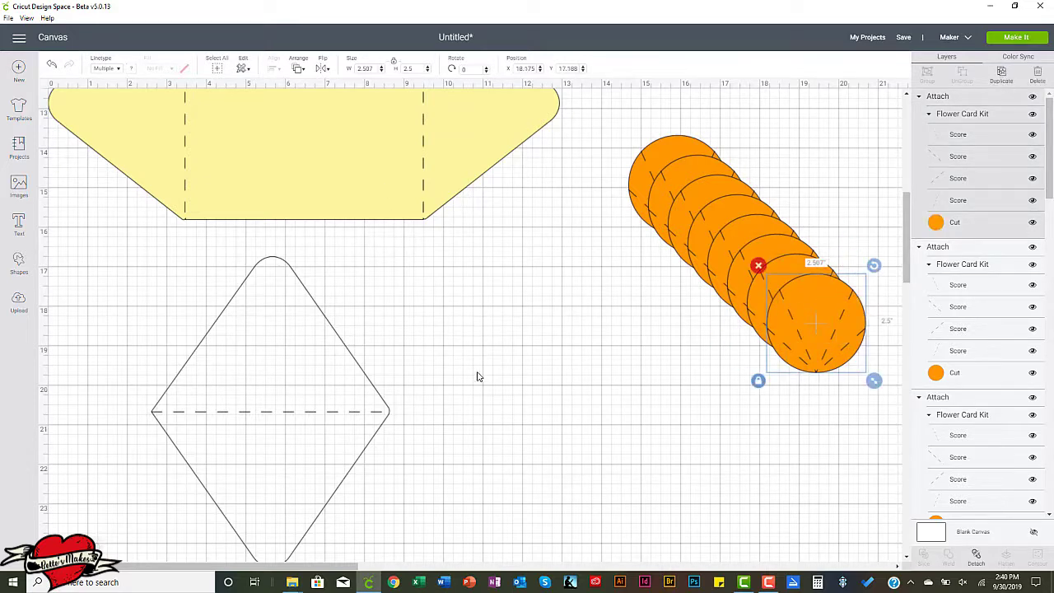
Save the project under the name Flower Petal Kit.
scroll(473, 371, "up", 10)
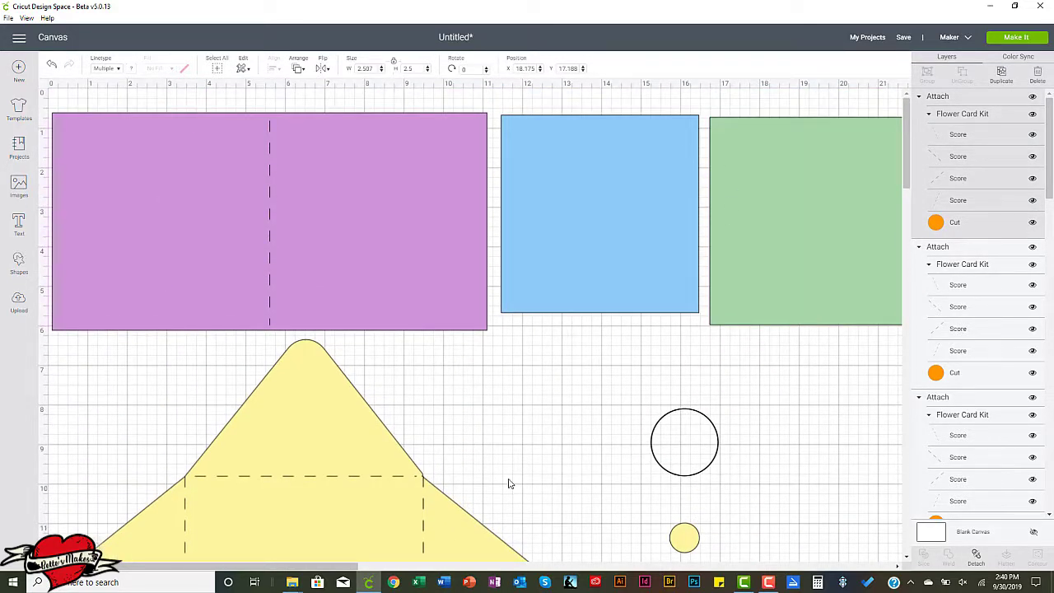
scroll(657, 410, "down", 10)
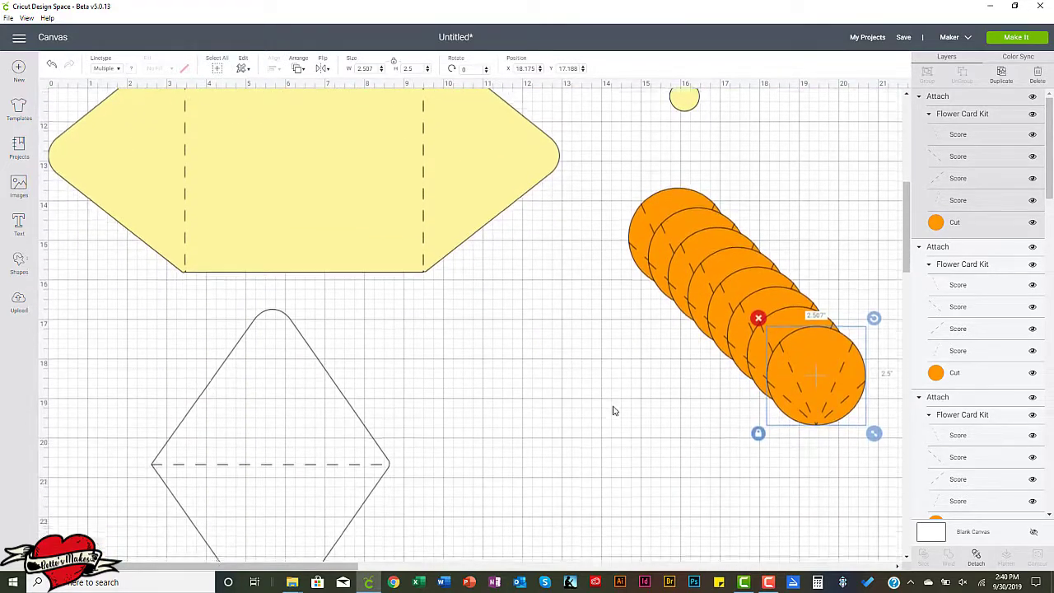
left_click(902, 39)
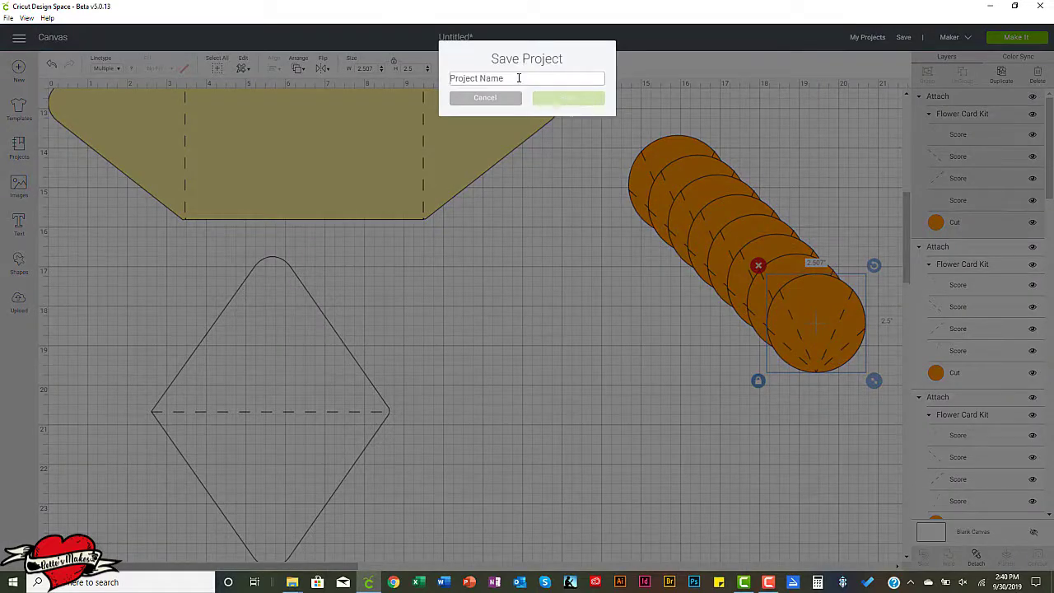
type("Flower Petal Kit")
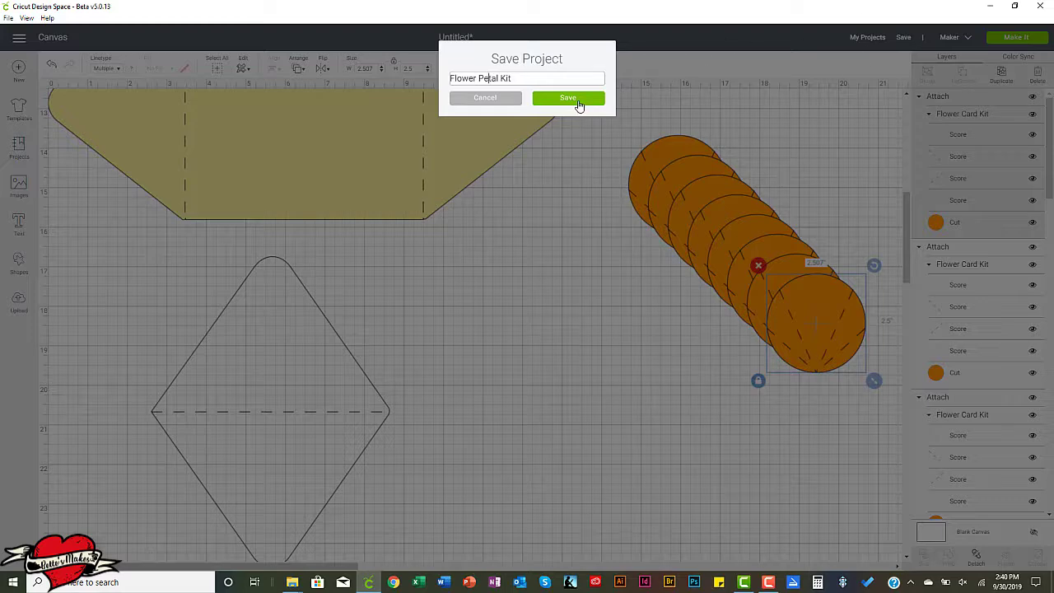
left_click(579, 103)
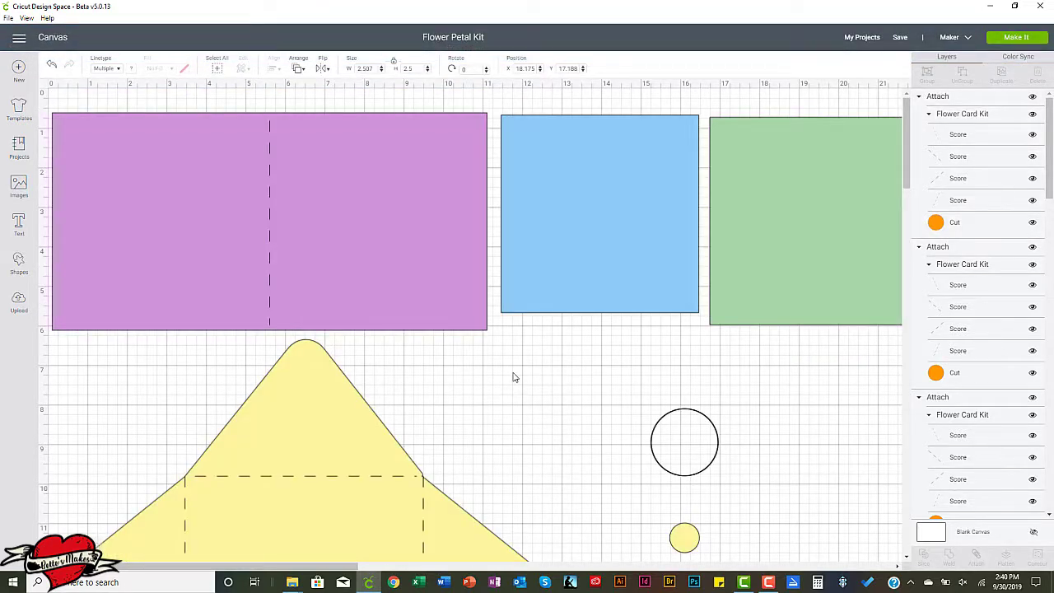
Preview the cutting mats, inspect the lone score line on the first mat, and return to the canvas.
left_click(1016, 41)
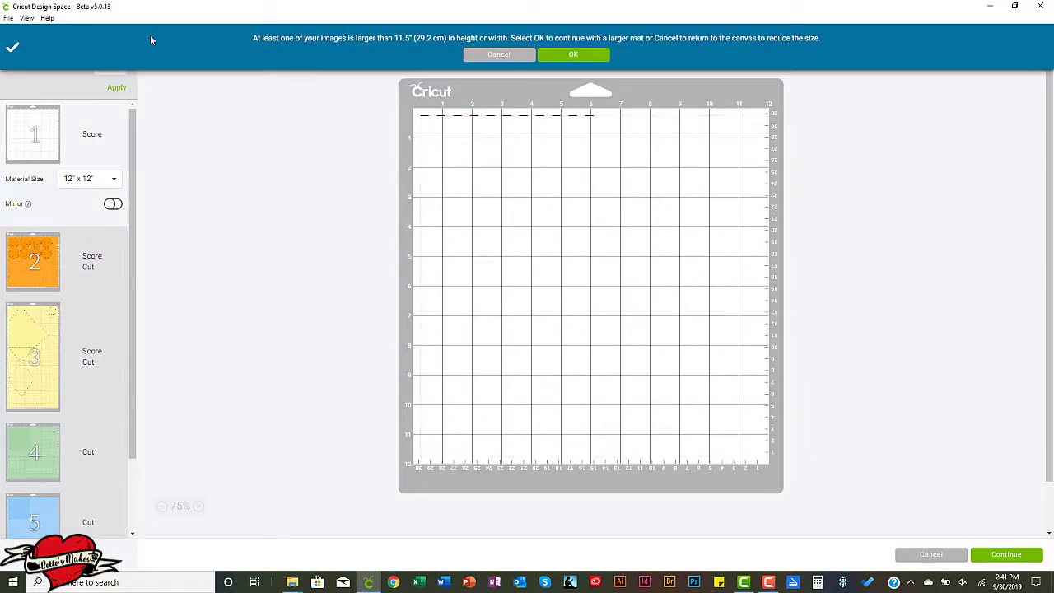
left_click(546, 121)
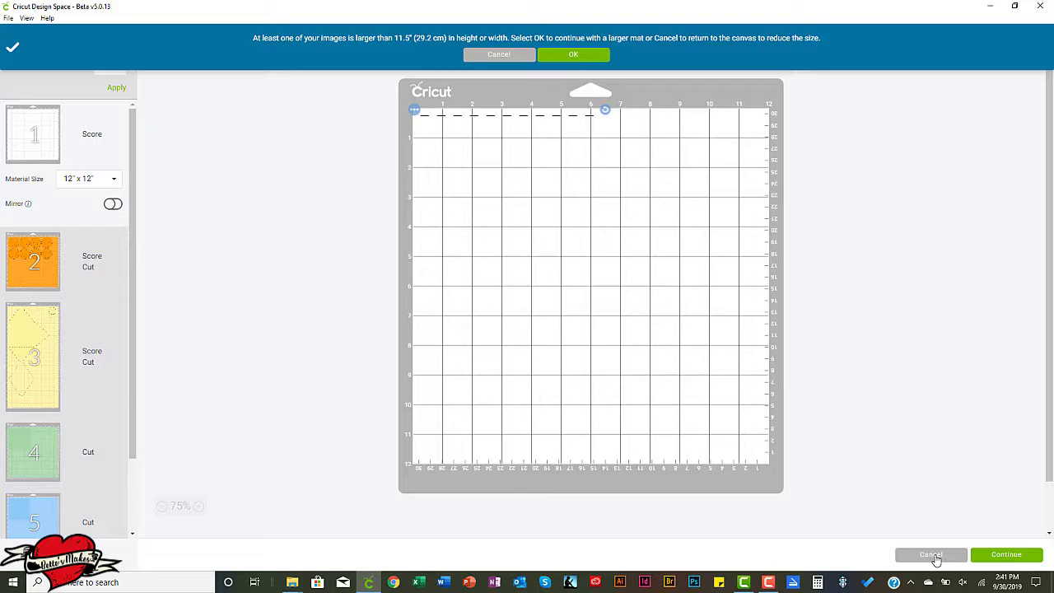
left_click(932, 555)
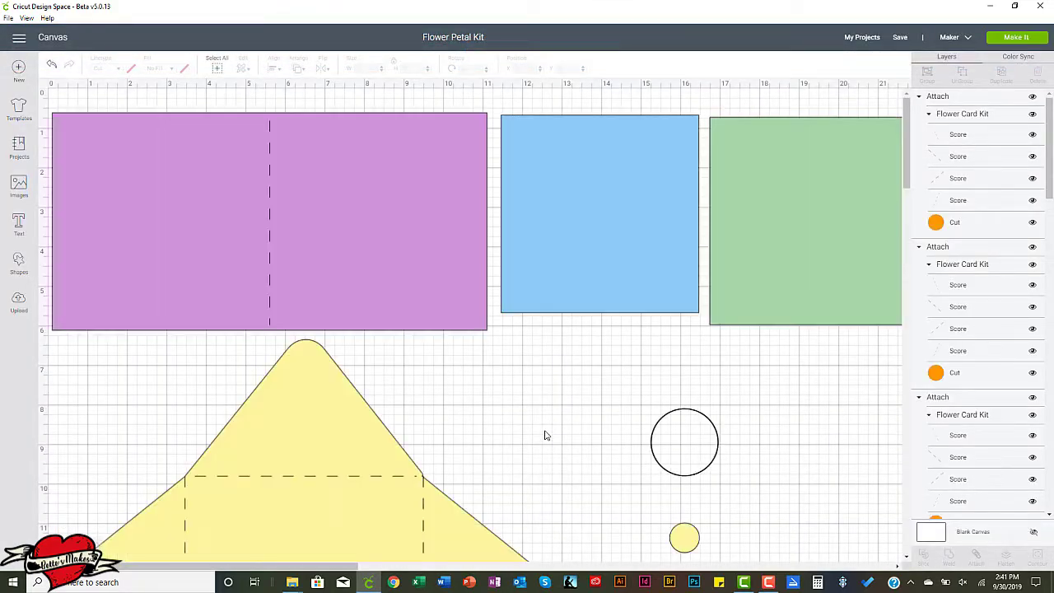
Attach the dashed score line to the uncolored diamond-shaped piece below the yellow envelope.
scroll(628, 401, "down", 10)
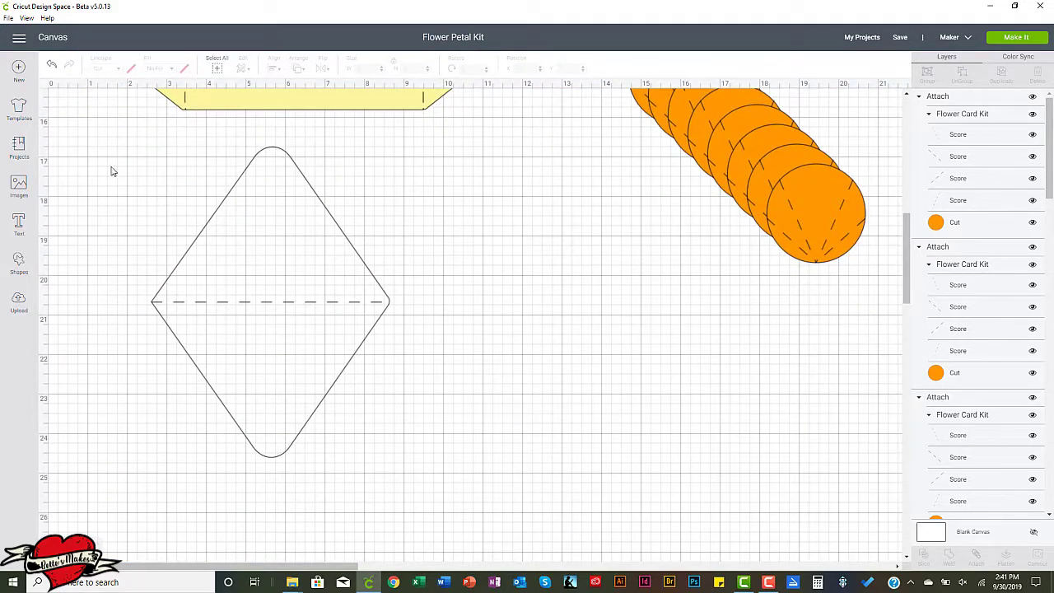
left_click_drag(108, 157, 418, 448)
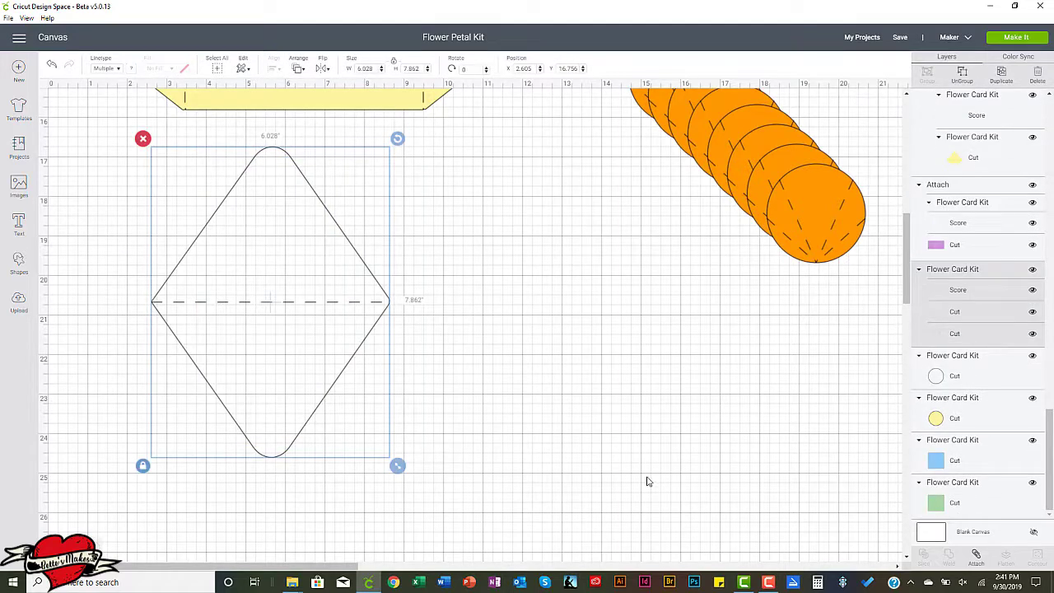
left_click(977, 560)
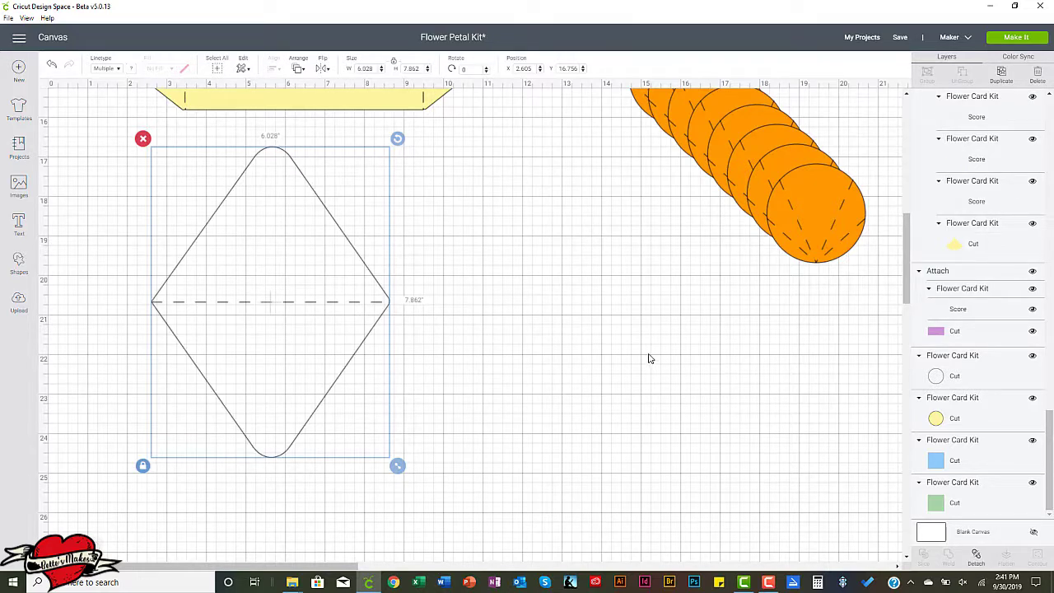
left_click(566, 192)
Save the updated project under its existing name.
scroll(573, 252, "up", 3)
scroll(573, 255, "up", 4)
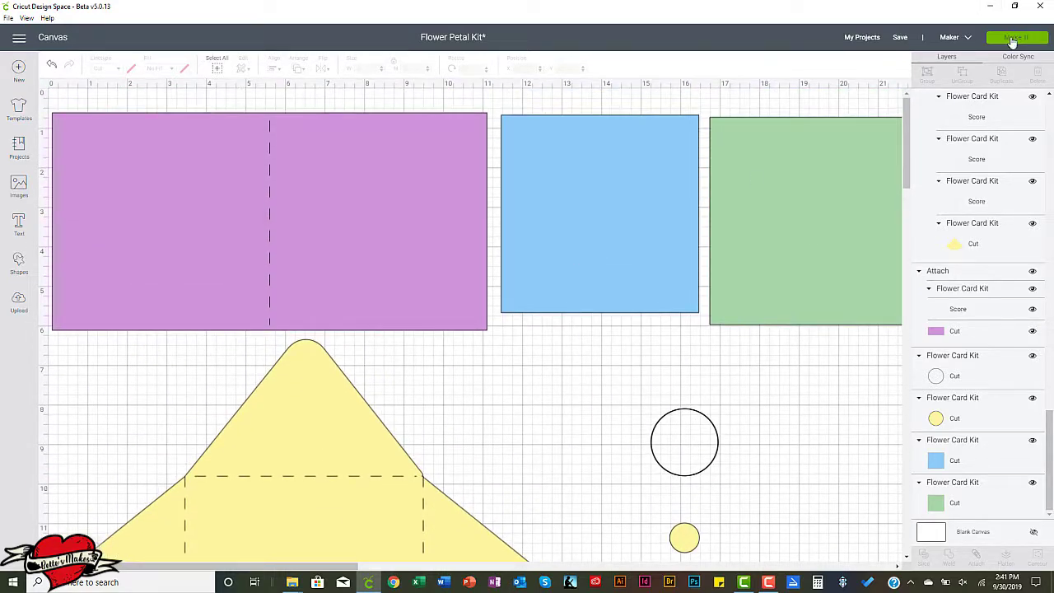
left_click(904, 43)
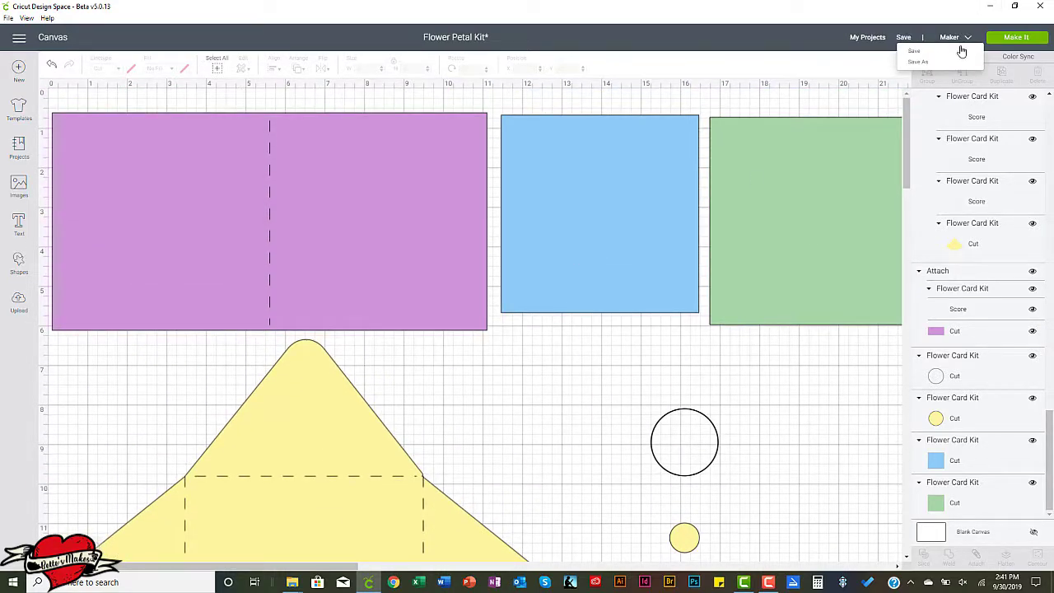
left_click(919, 55)
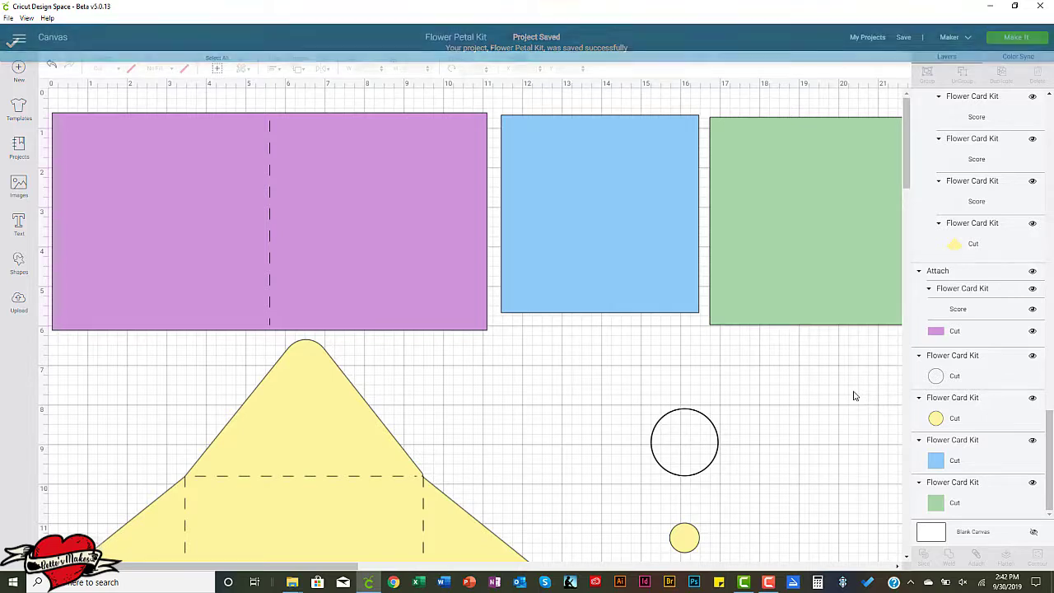
Open the mat preview and examine how the envelope, diamond piece and circles are laid out on the yellow mat.
left_click(1014, 39)
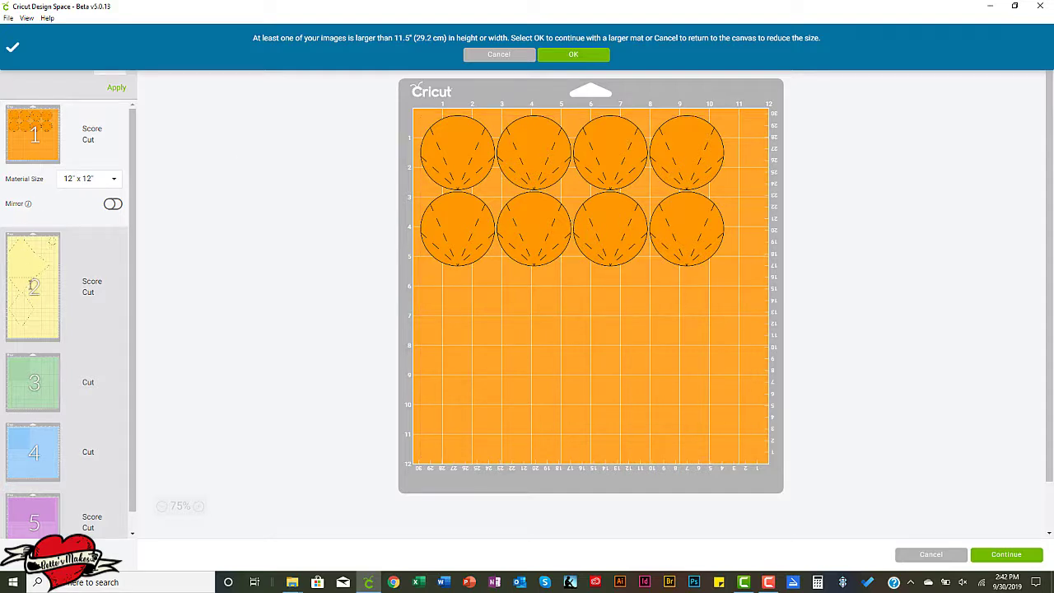
left_click(31, 286)
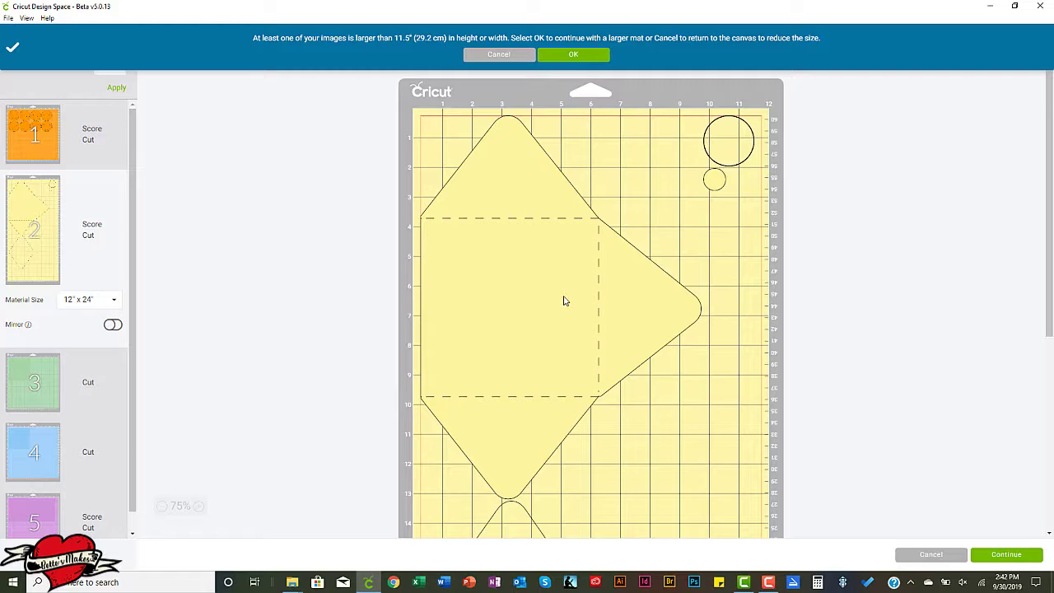
scroll(564, 300, "down", 5)
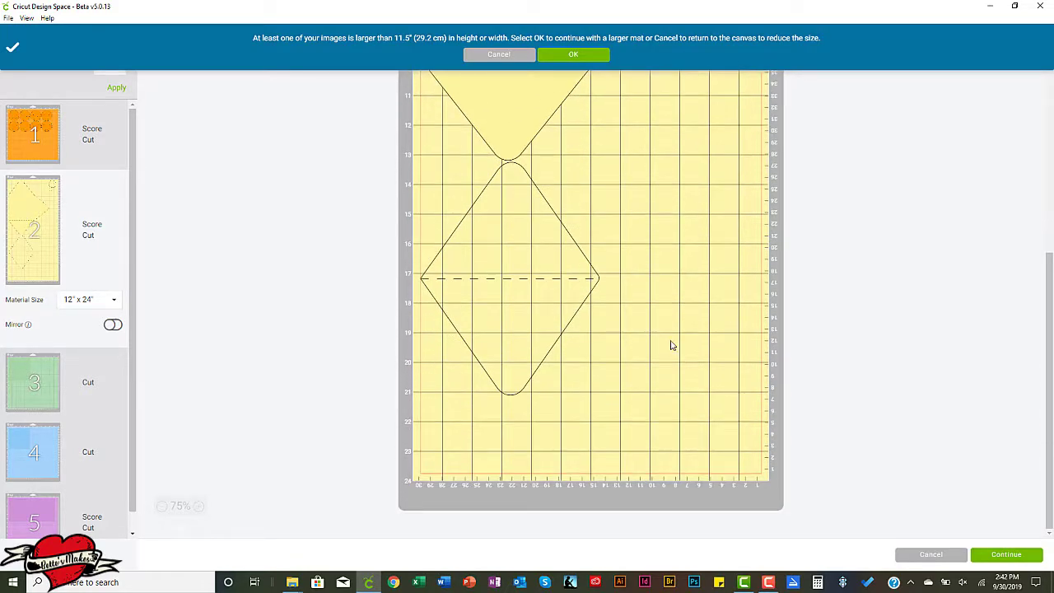
scroll(670, 359, "up", 5)
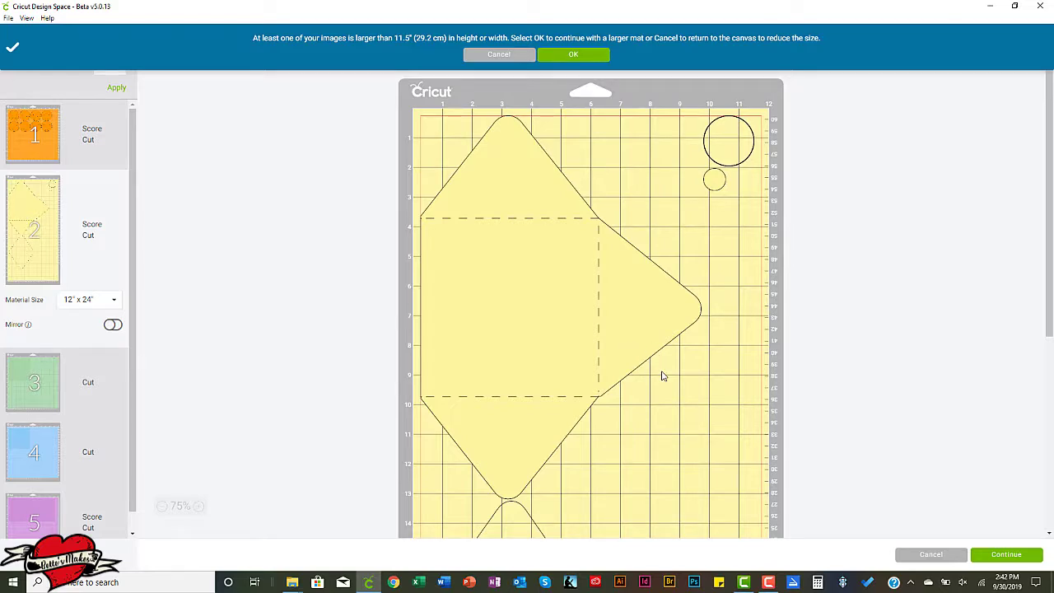
scroll(662, 376, "down", 5)
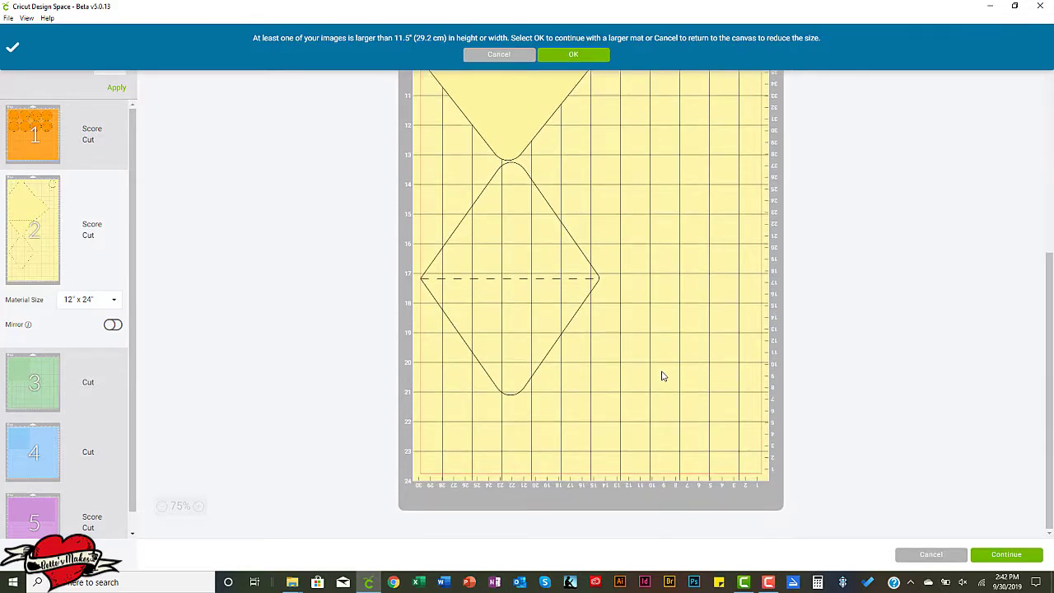
scroll(663, 375, "up", 2)
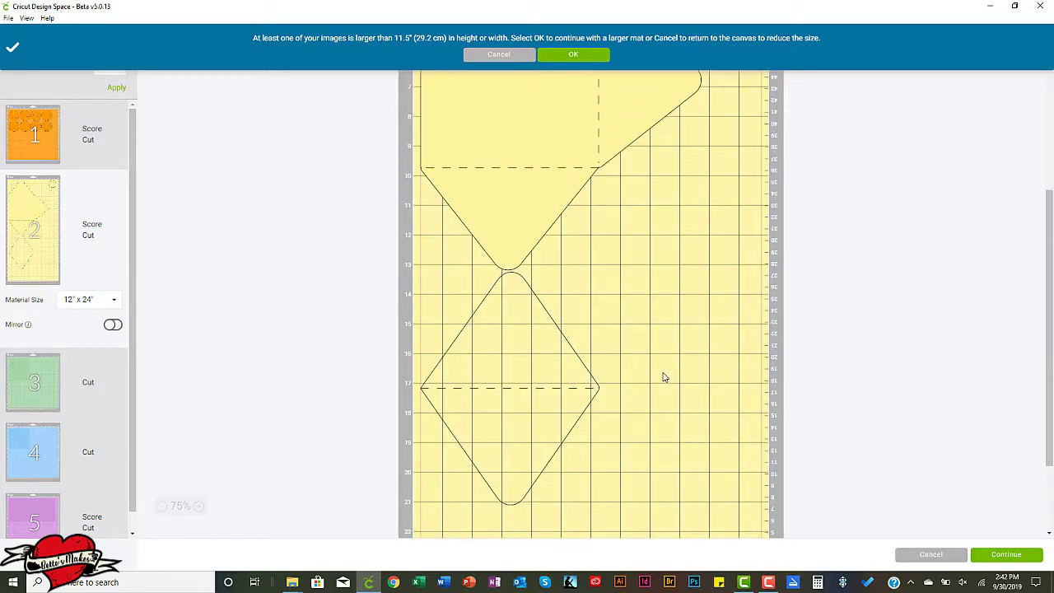
scroll(664, 377, "up", 1)
scroll(664, 377, "up", 3)
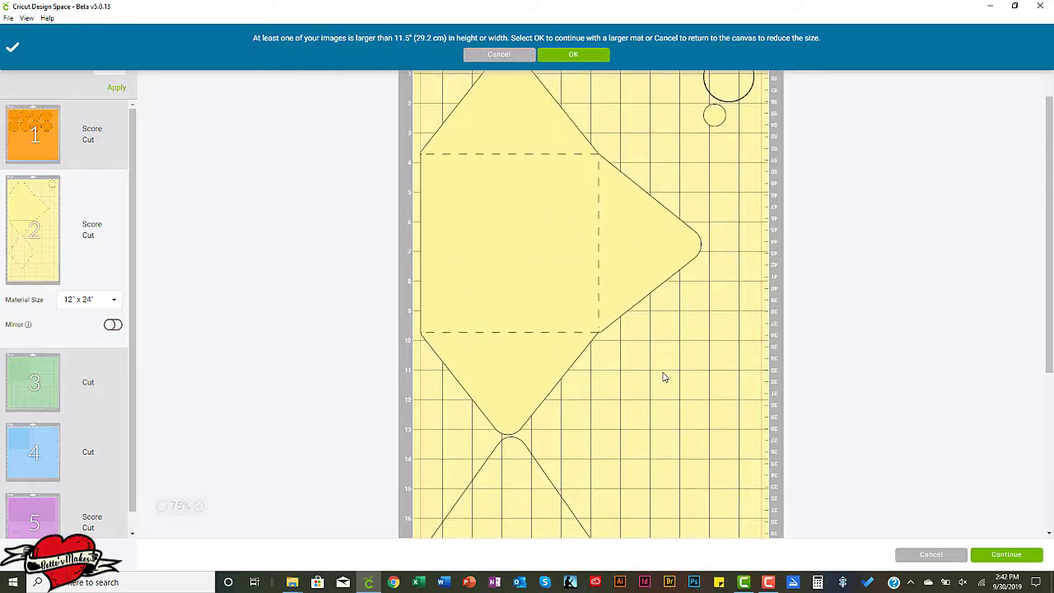
scroll(664, 377, "down", 2)
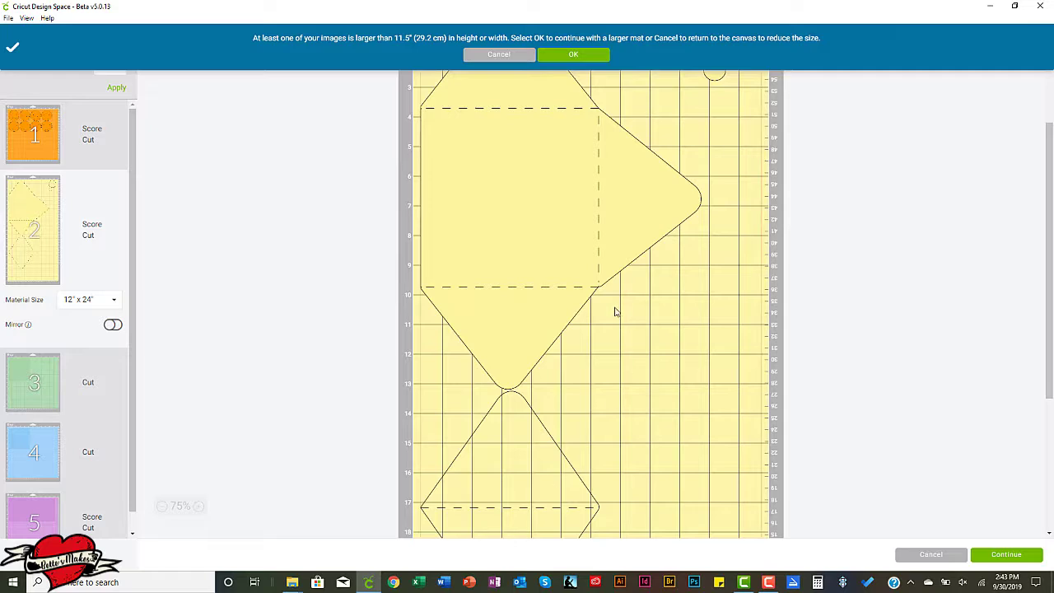
scroll(667, 385, "down", 5)
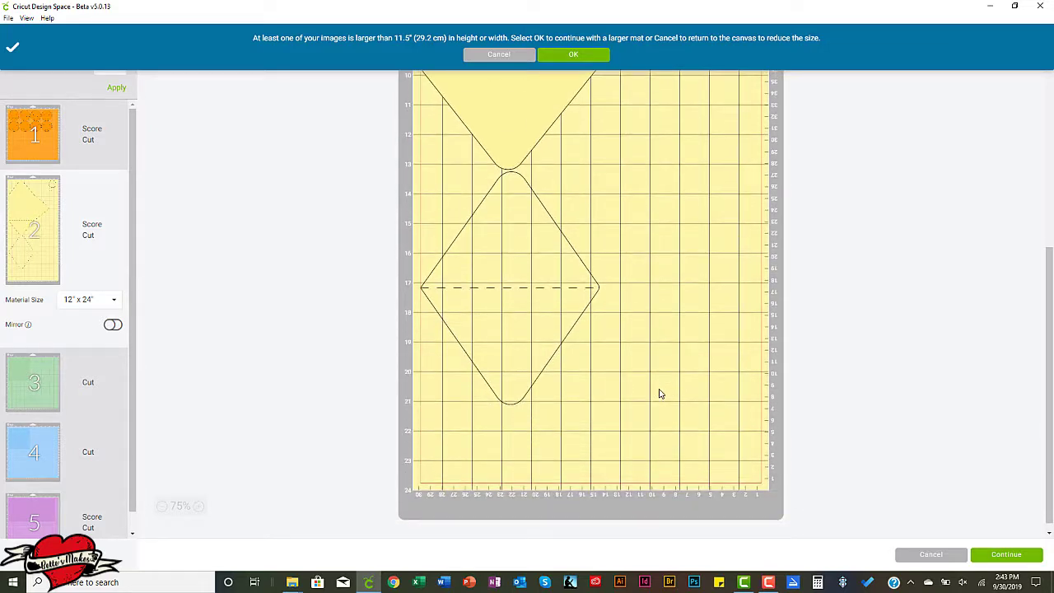
scroll(658, 393, "up", 6)
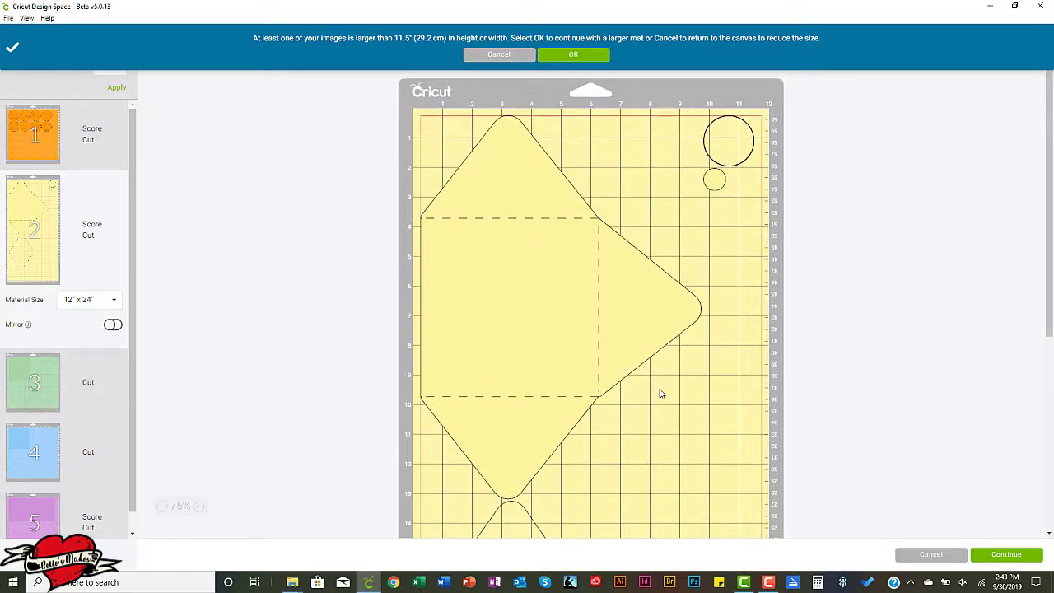
scroll(659, 394, "down", 5)
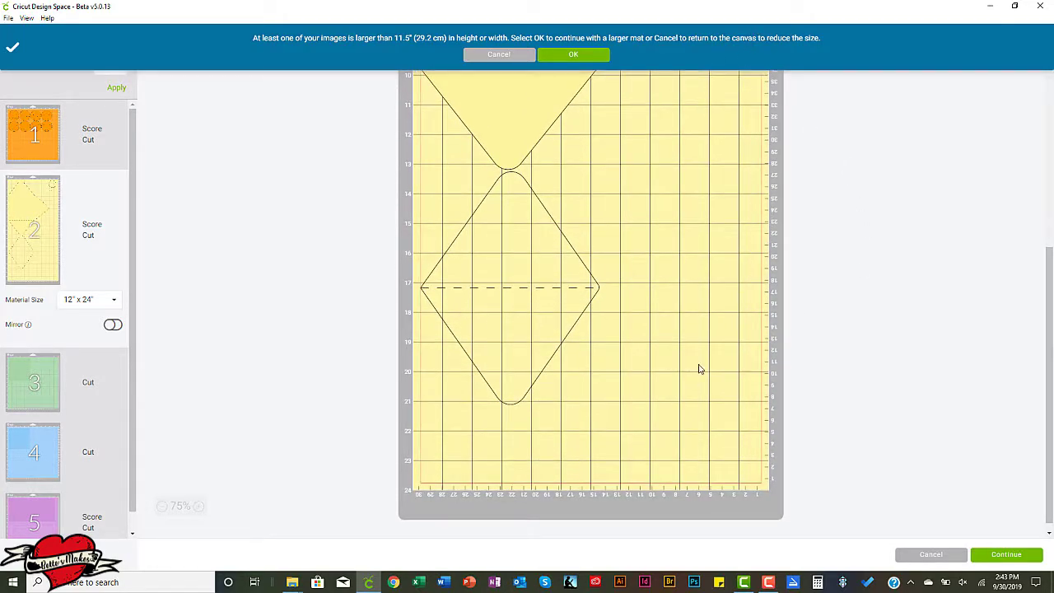
scroll(698, 225, "down", 1)
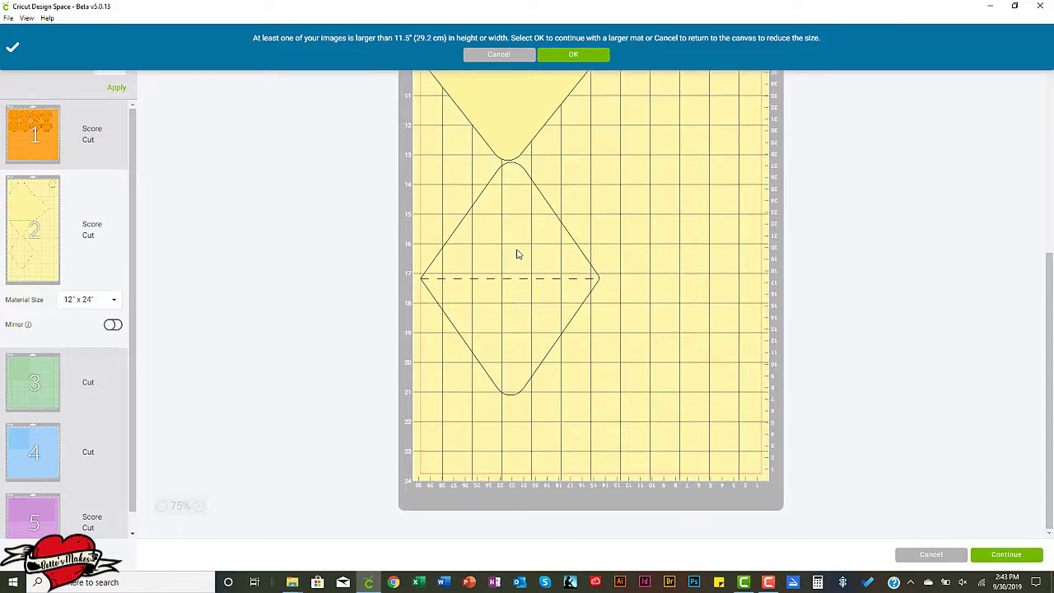
Review the layouts of the green, blue and purple mats, including the score line on the purple card.
left_click(26, 383)
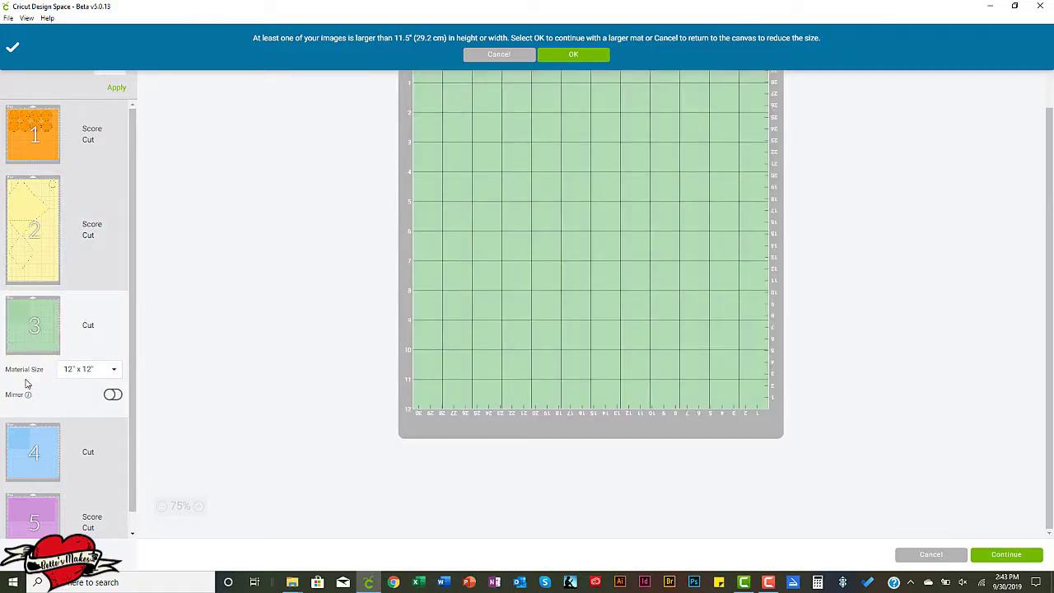
scroll(565, 329, "up", 3)
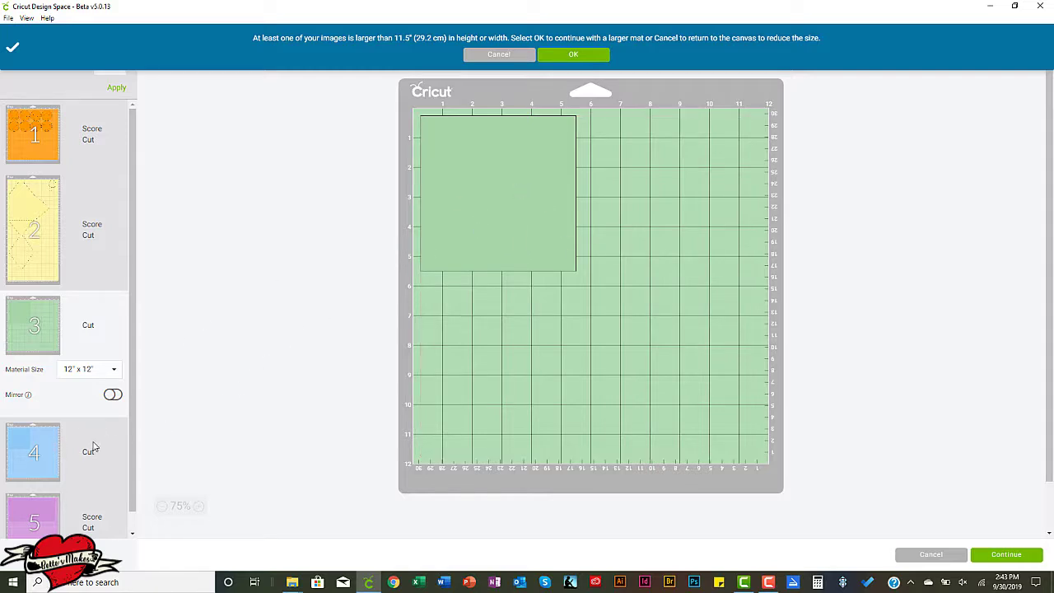
left_click(39, 452)
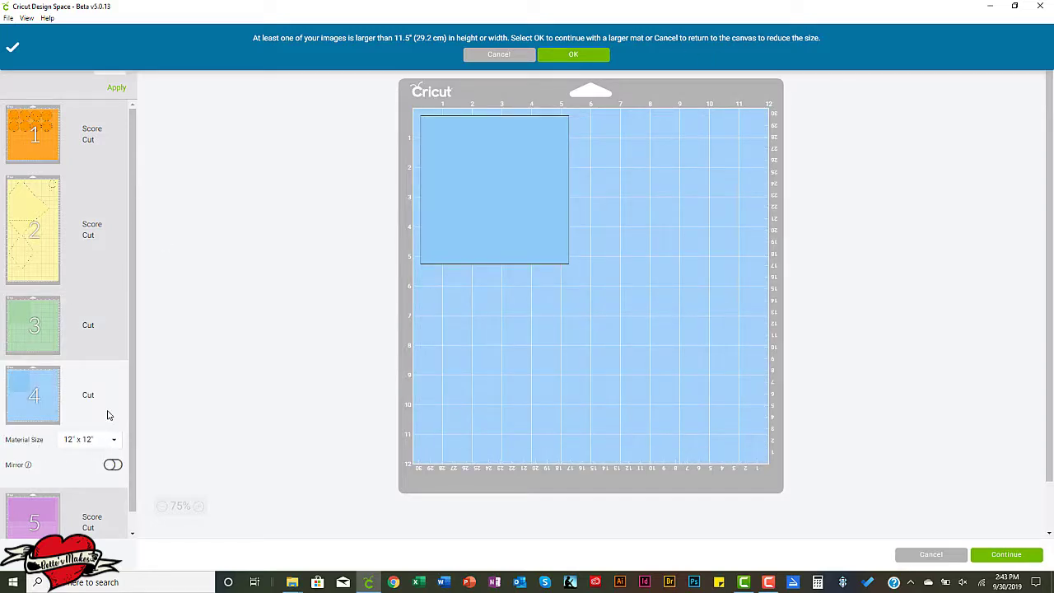
scroll(106, 414, "down", 1)
left_click(30, 495)
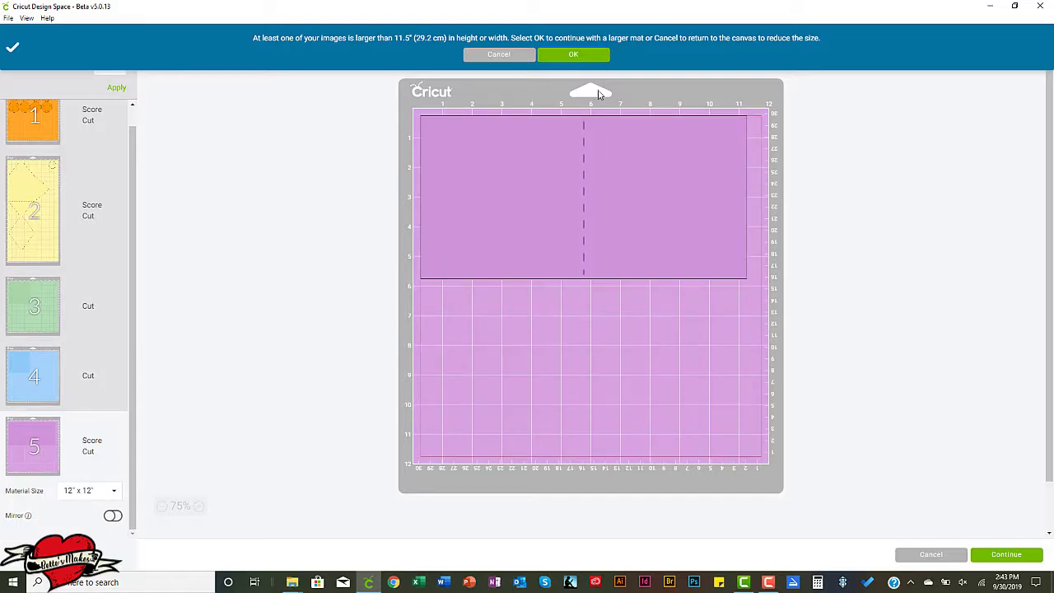
scroll(35, 385, "up", 1)
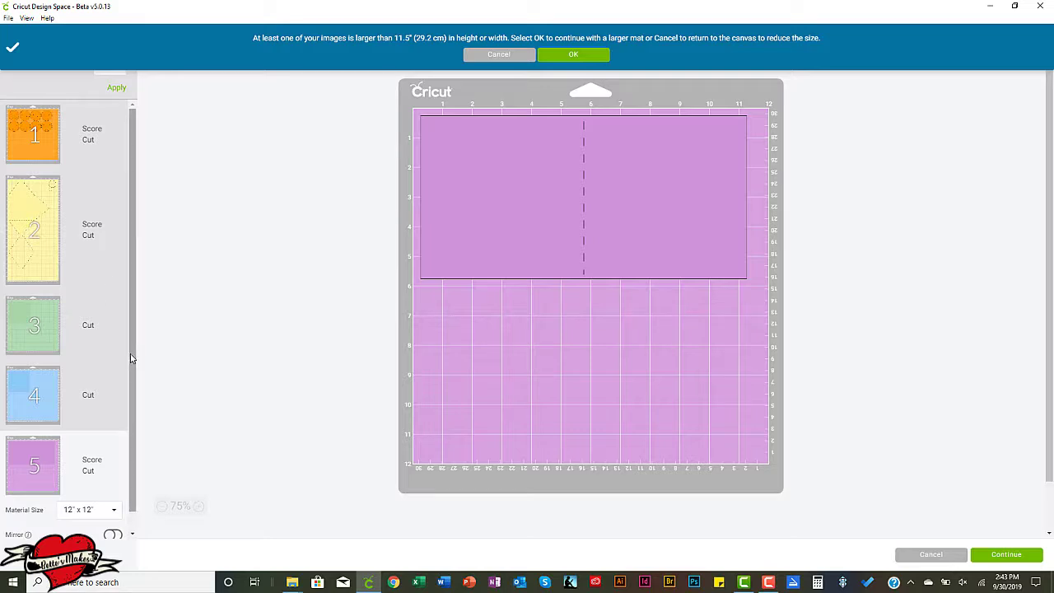
Recheck the petal circles on the orange mat and the full length of the yellow envelope mat.
left_click(13, 136)
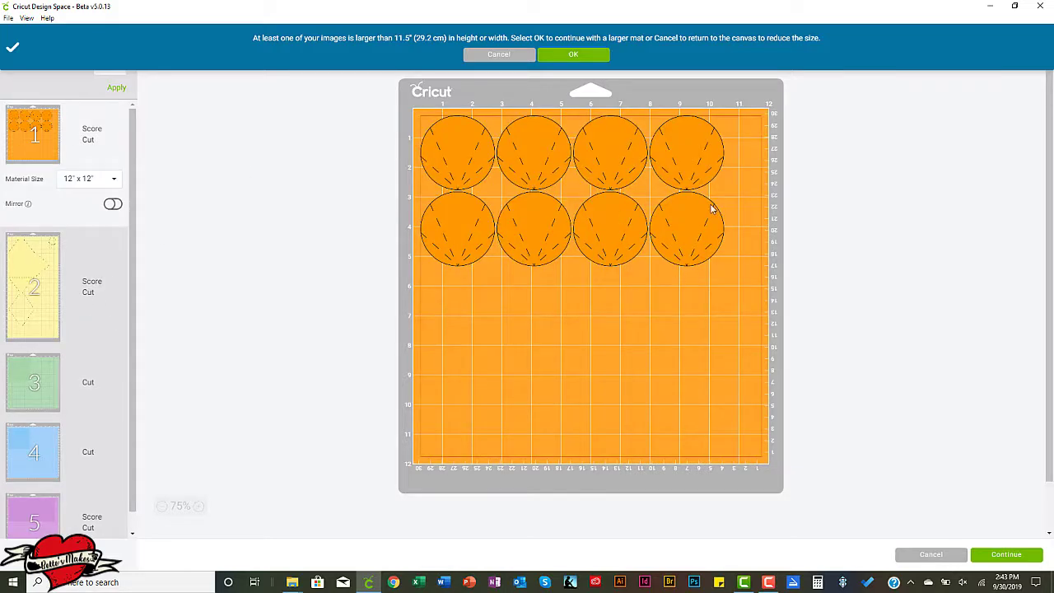
left_click(31, 284)
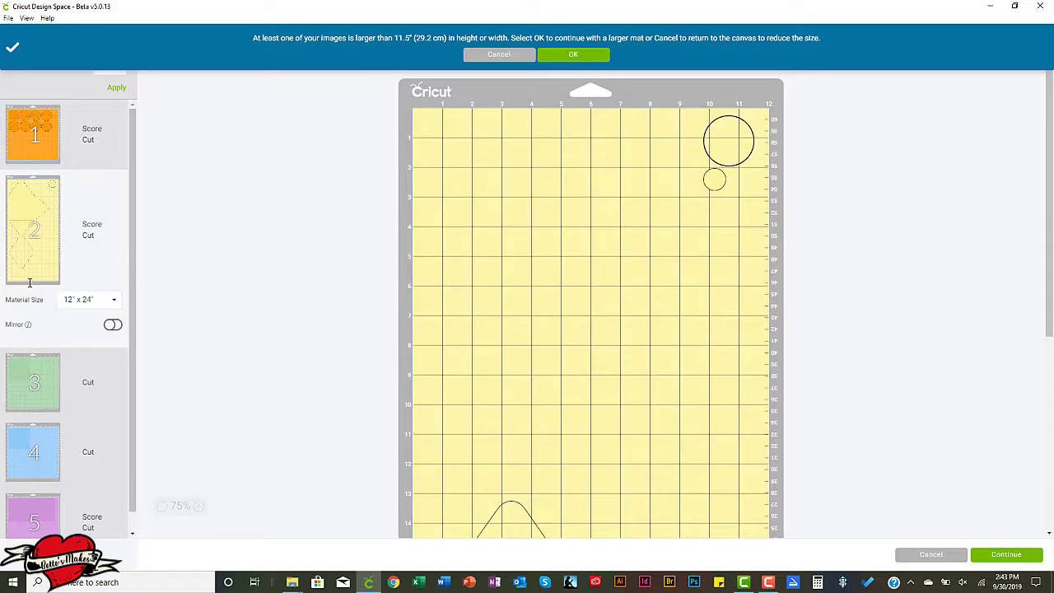
scroll(664, 420, "down", 5)
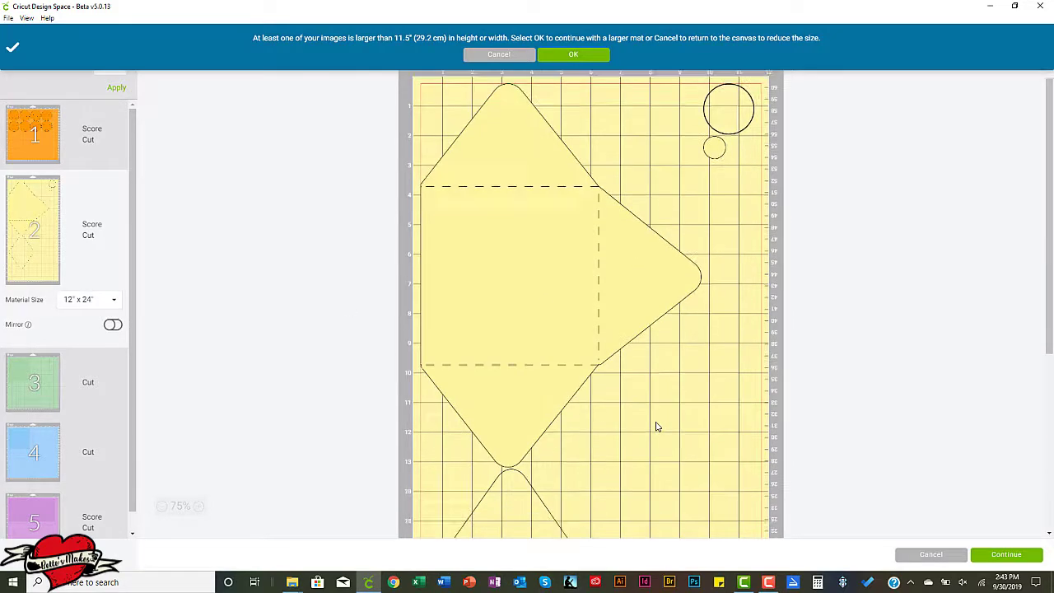
scroll(654, 426, "up", 5)
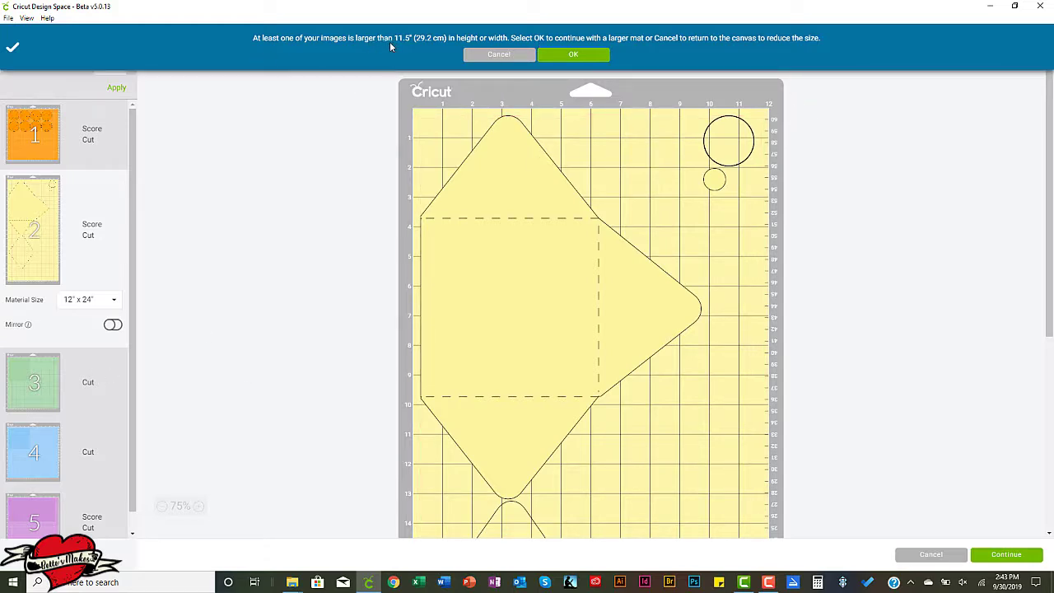
Accept the larger mat size for the yellow envelope, check its layout and continue from the mat preview to the material setup.
left_click(574, 55)
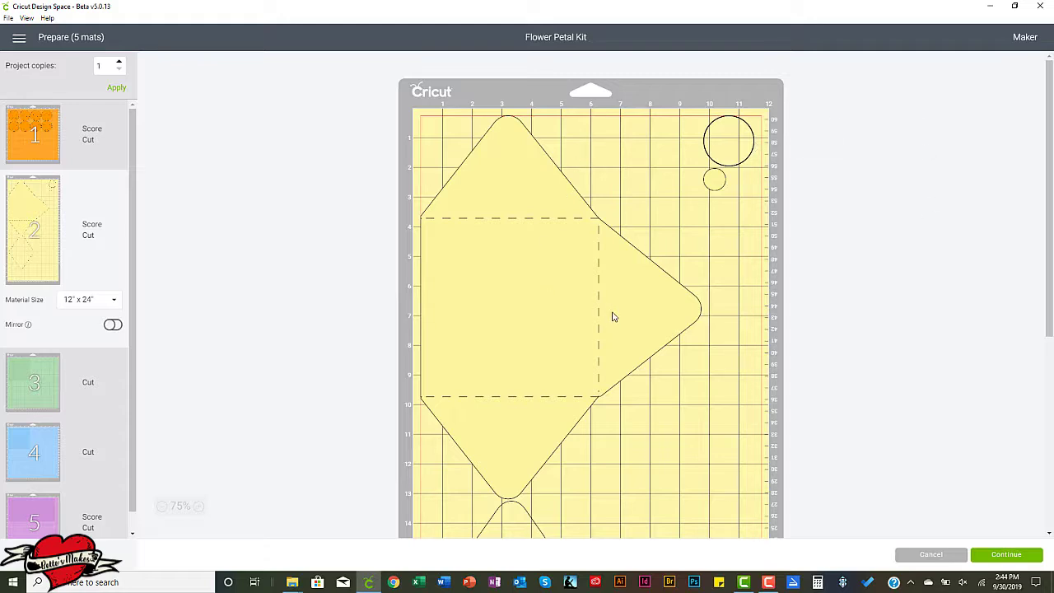
scroll(612, 316, "down", 5)
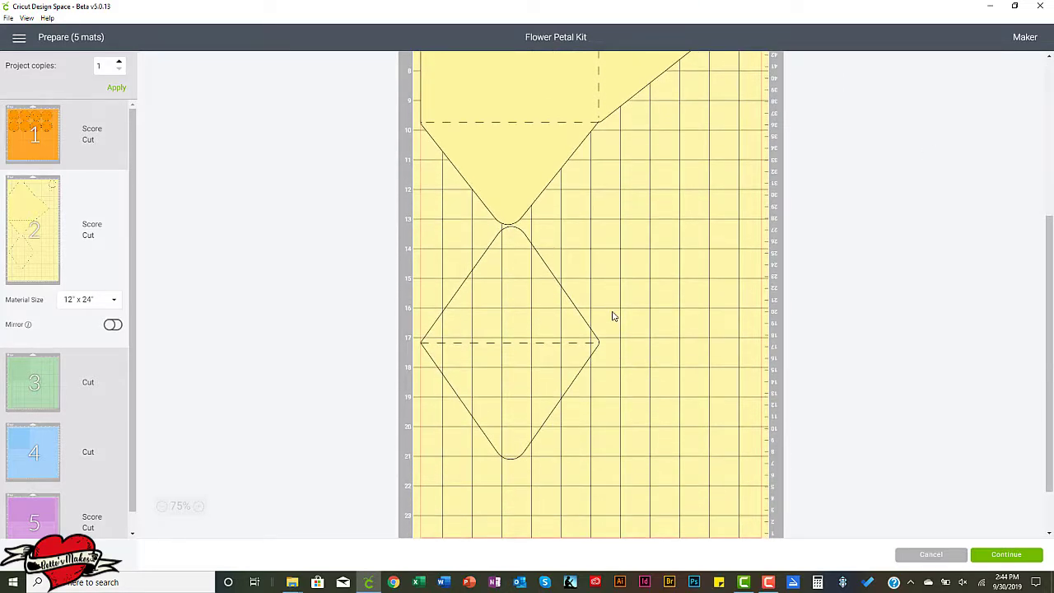
scroll(612, 316, "up", 4)
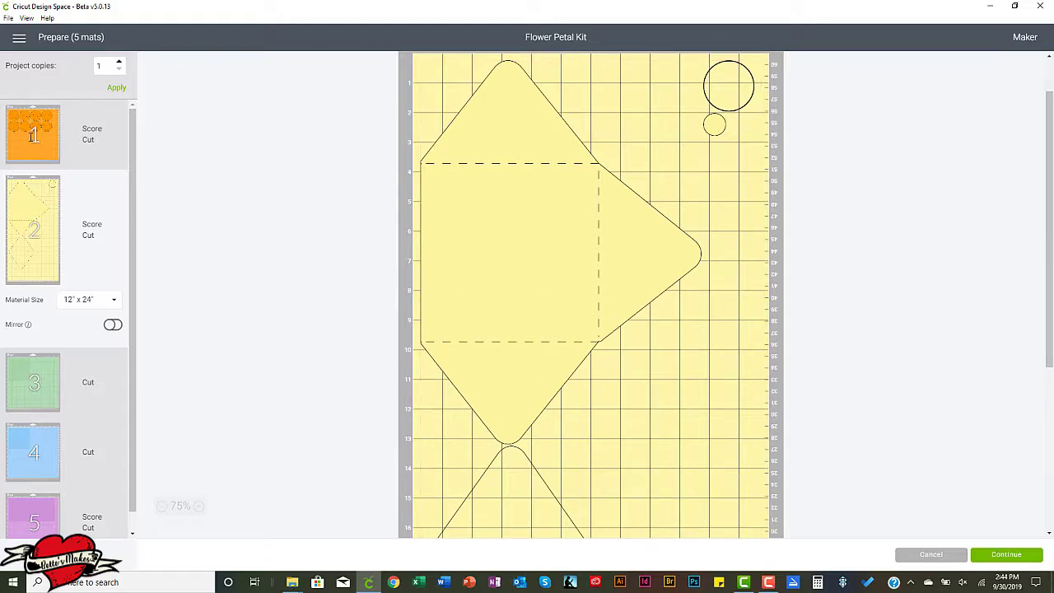
left_click(31, 137)
left_click(999, 559)
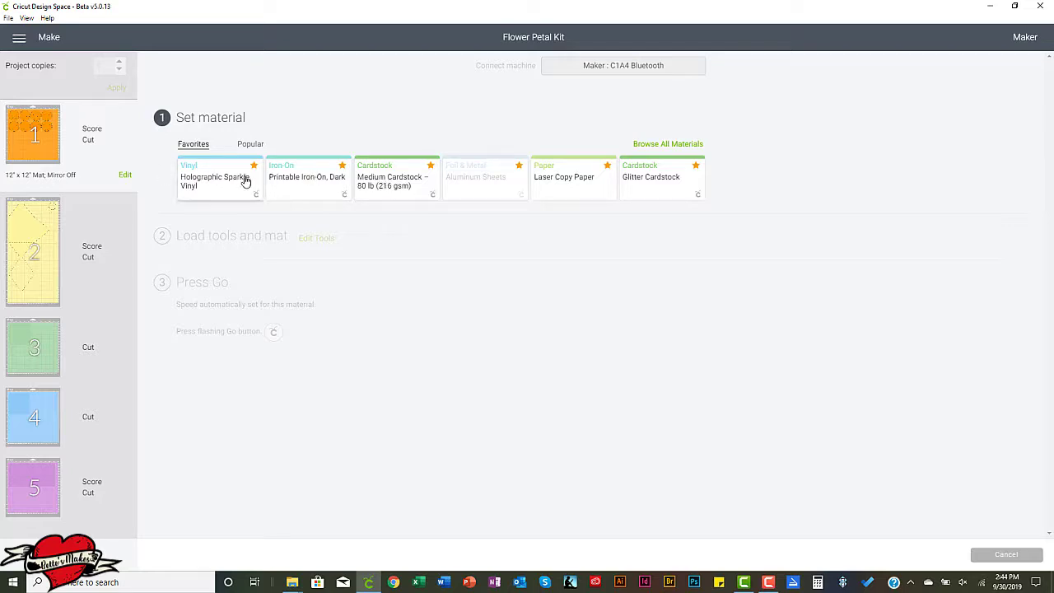
Search all materials for cardstock and set the orange mat's material to Medium Cardstock – 80 lb (216 gsm).
left_click(693, 145)
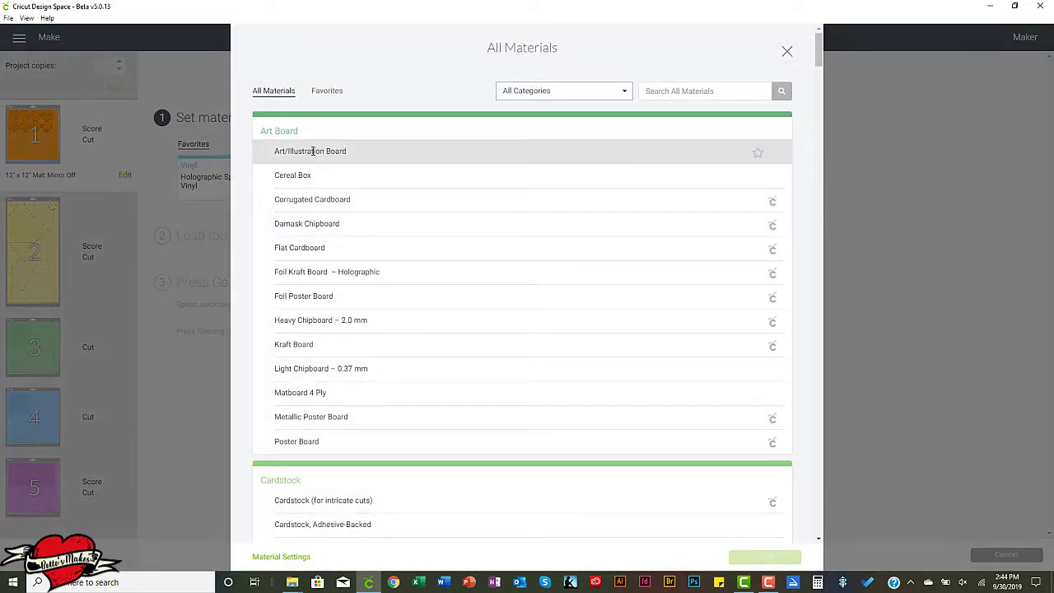
left_click(671, 90)
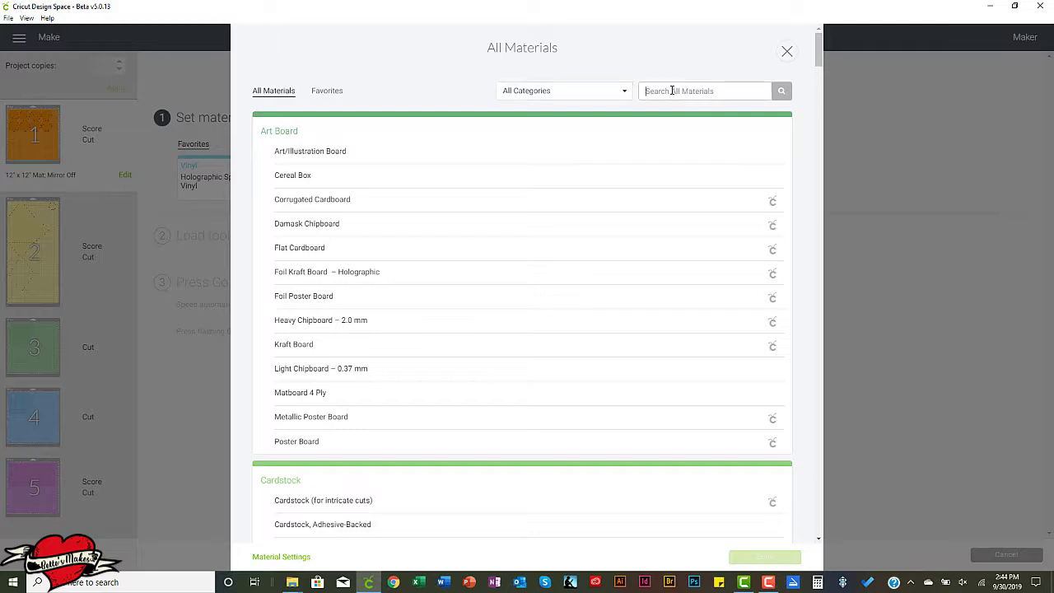
type("cardstock")
key("Return")
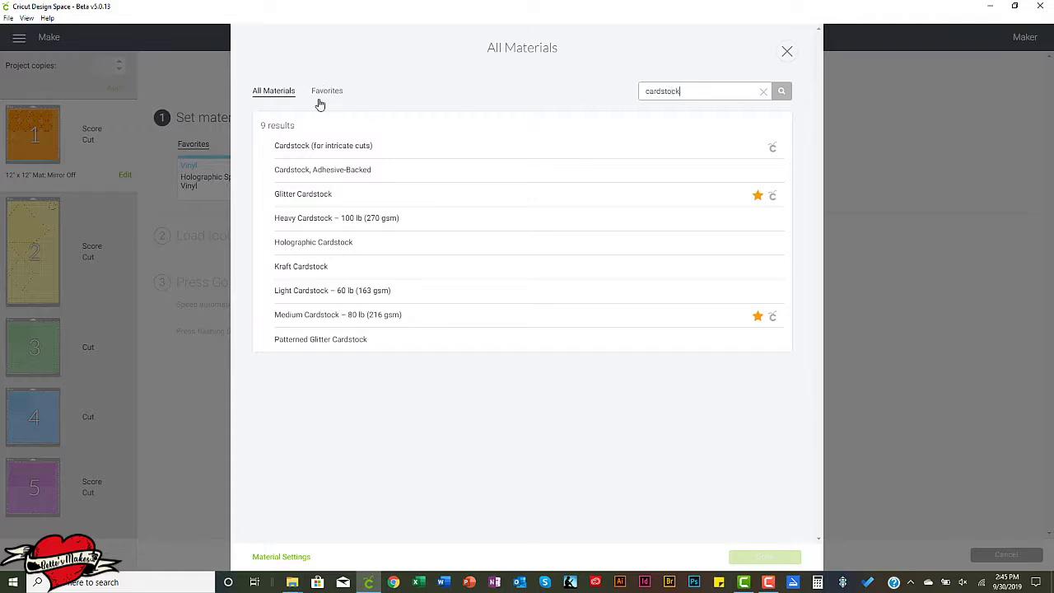
left_click(356, 315)
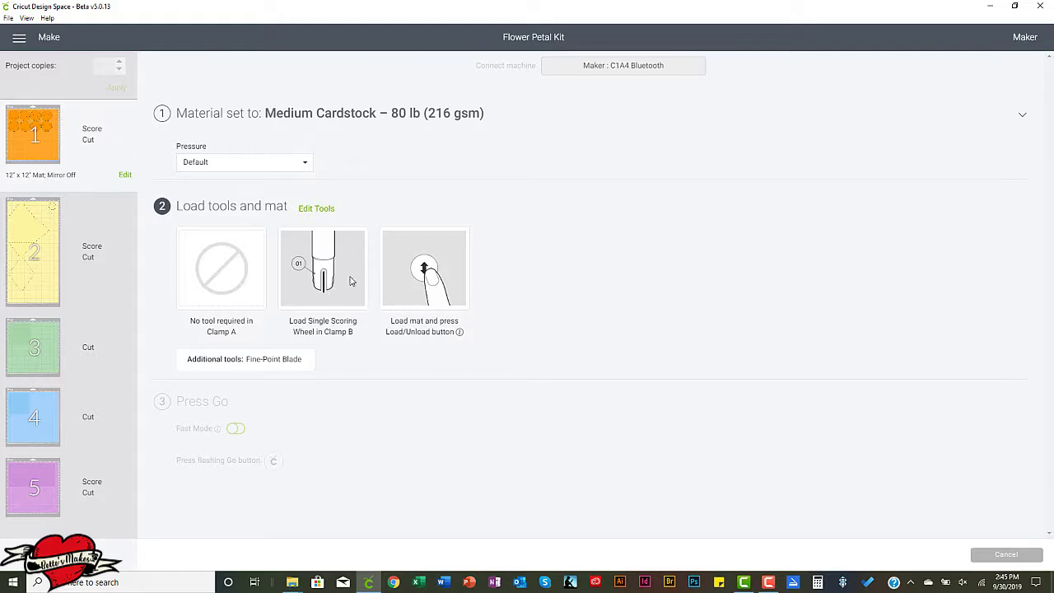
Check the yellow mat's setup, and set the green mat's material to Laser Copy Paper.
left_click(48, 258)
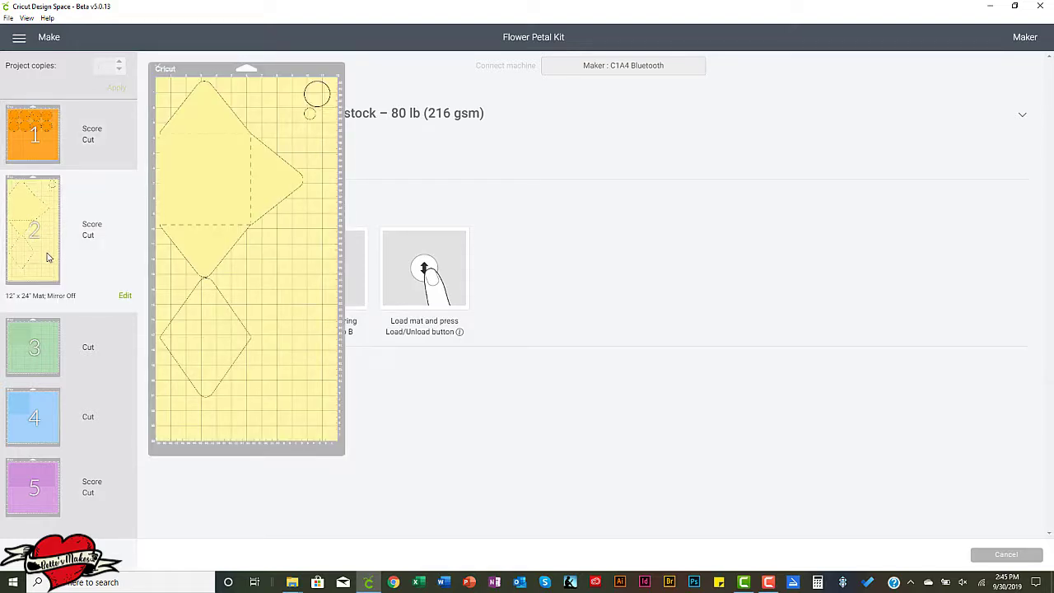
mouse_move(46, 347)
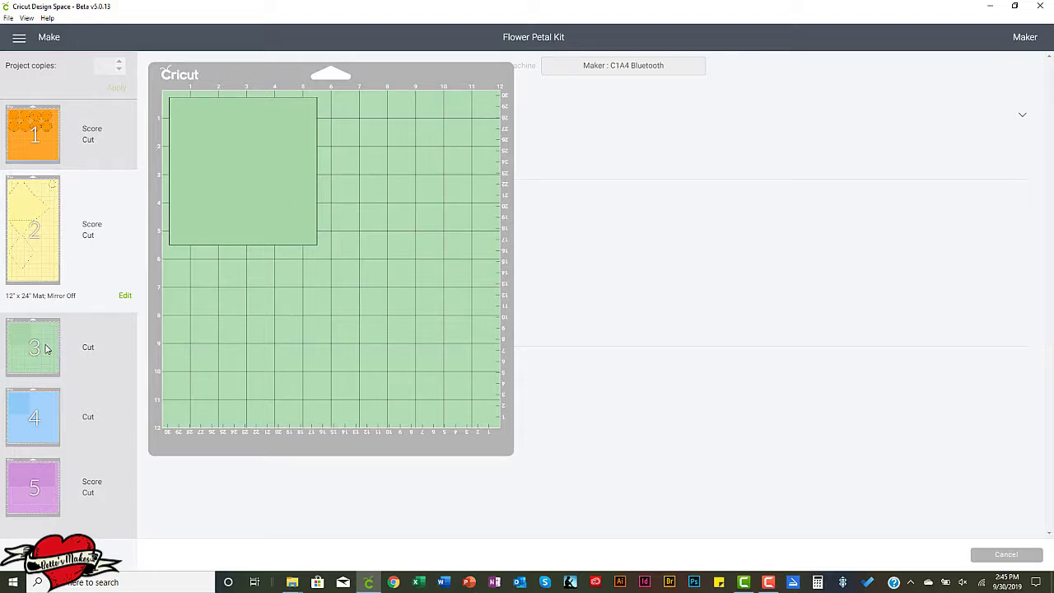
left_click(46, 349)
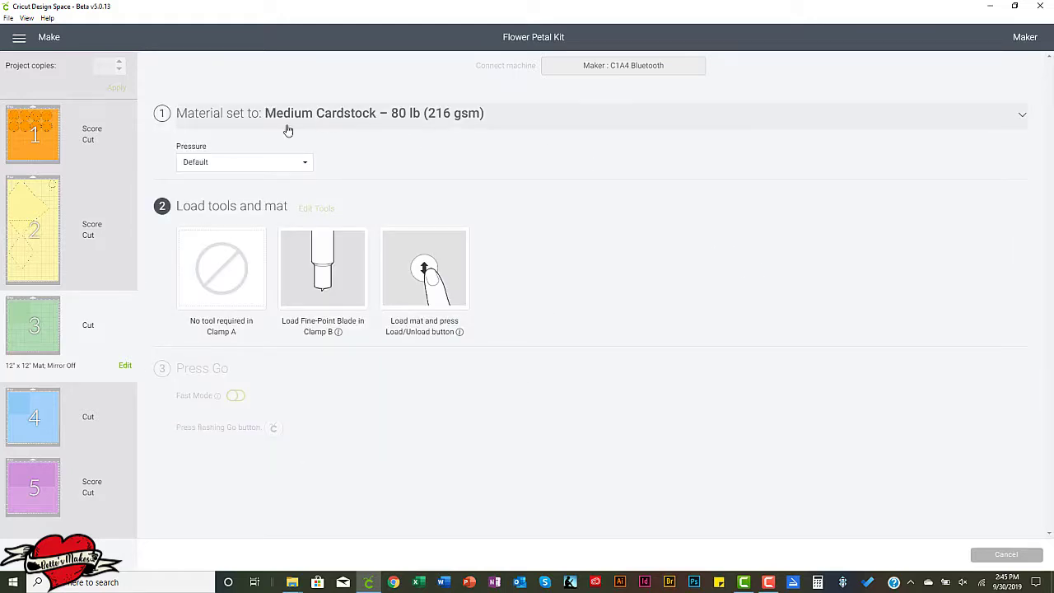
left_click(294, 114)
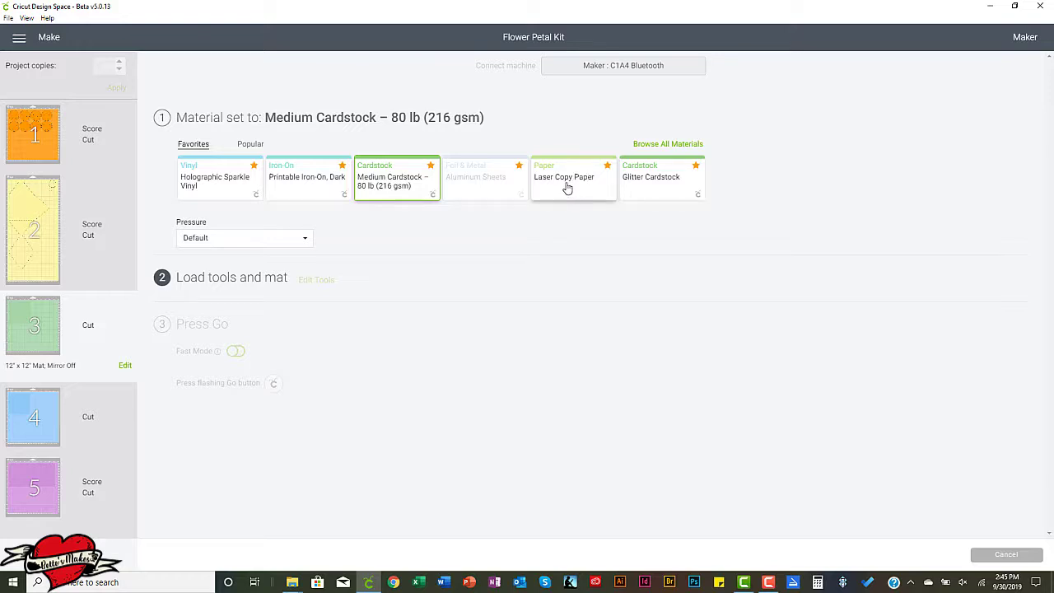
left_click(567, 189)
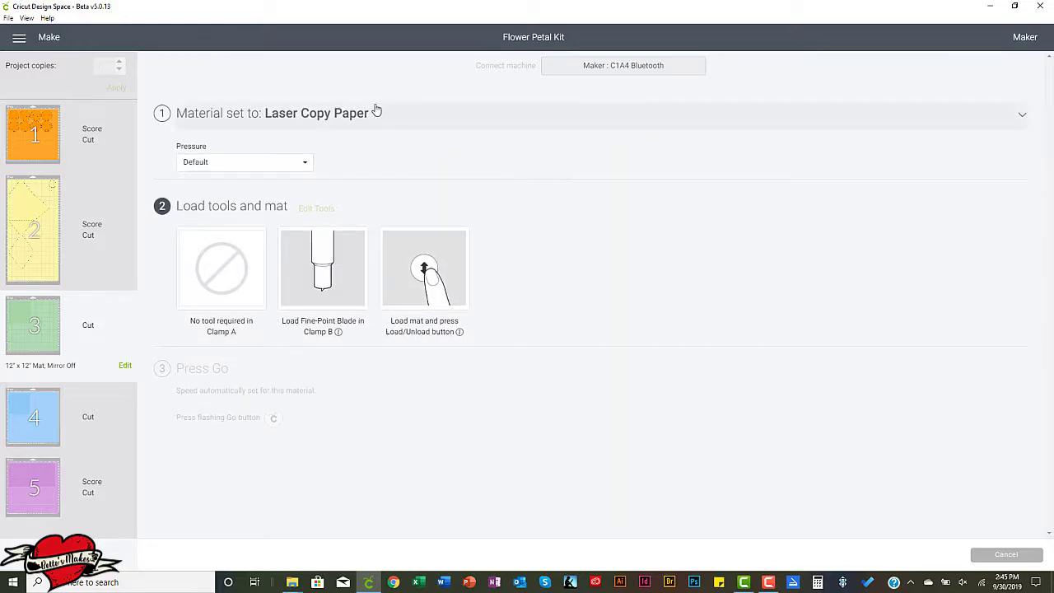
Check the blue mat, set the purple mat's material to Medium Cardstock – 80 lb (216 gsm), and return to the orange mat.
left_click(33, 409)
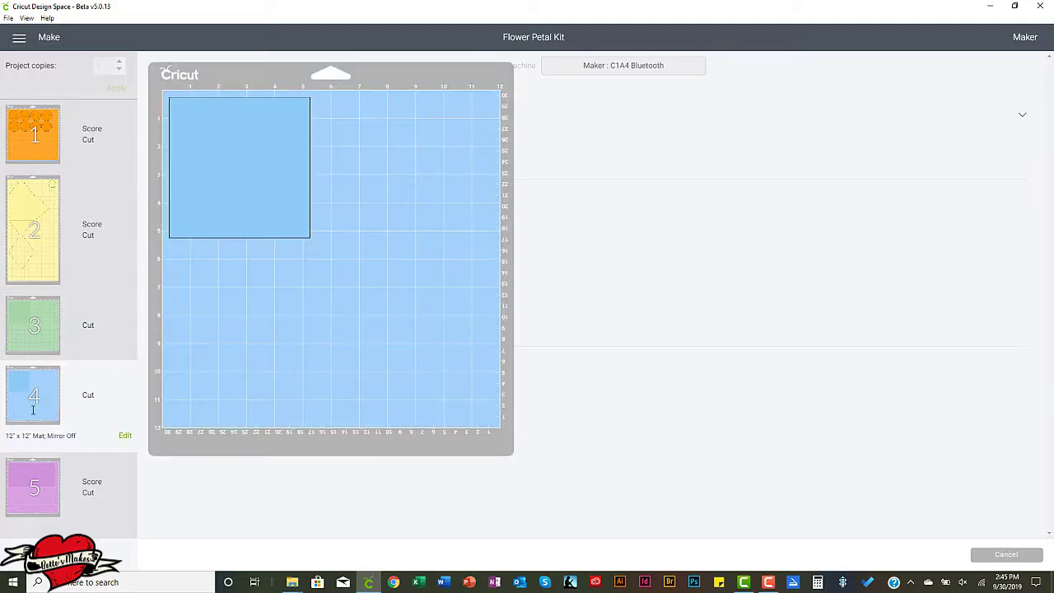
left_click(37, 485)
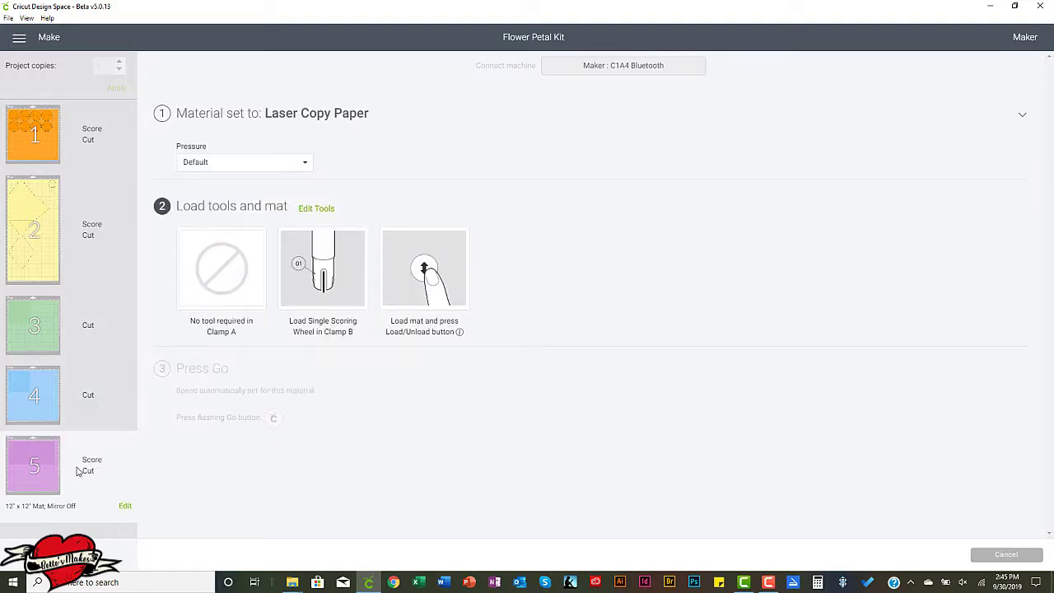
left_click(327, 119)
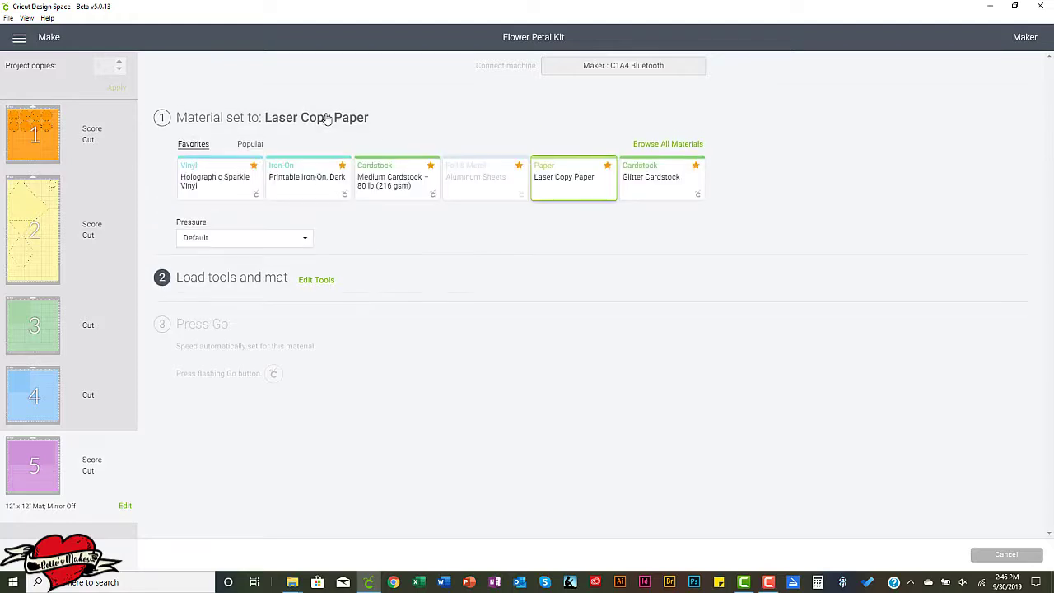
left_click(392, 183)
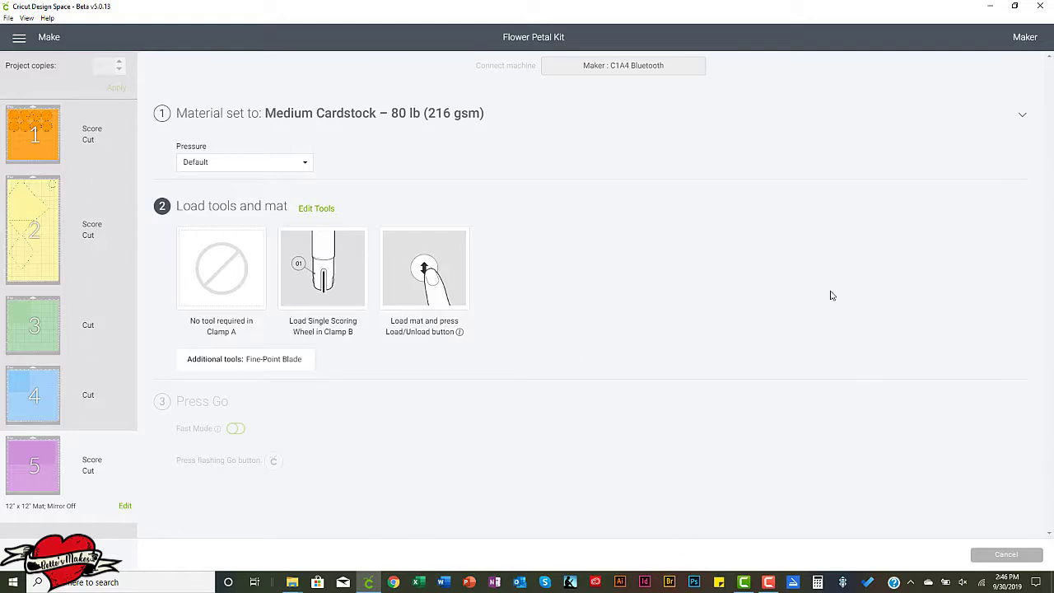
left_click(62, 142)
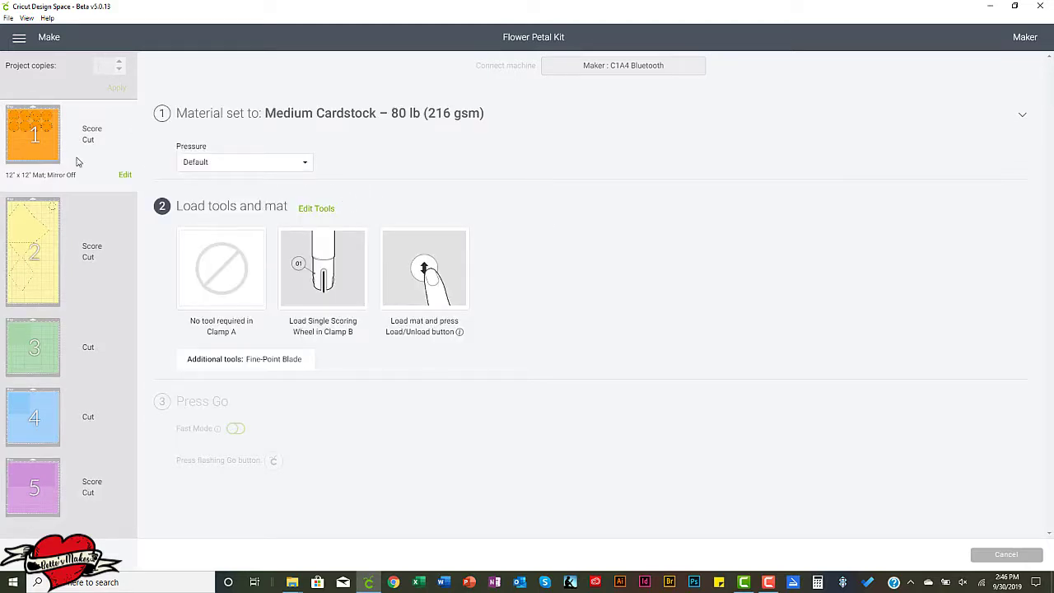